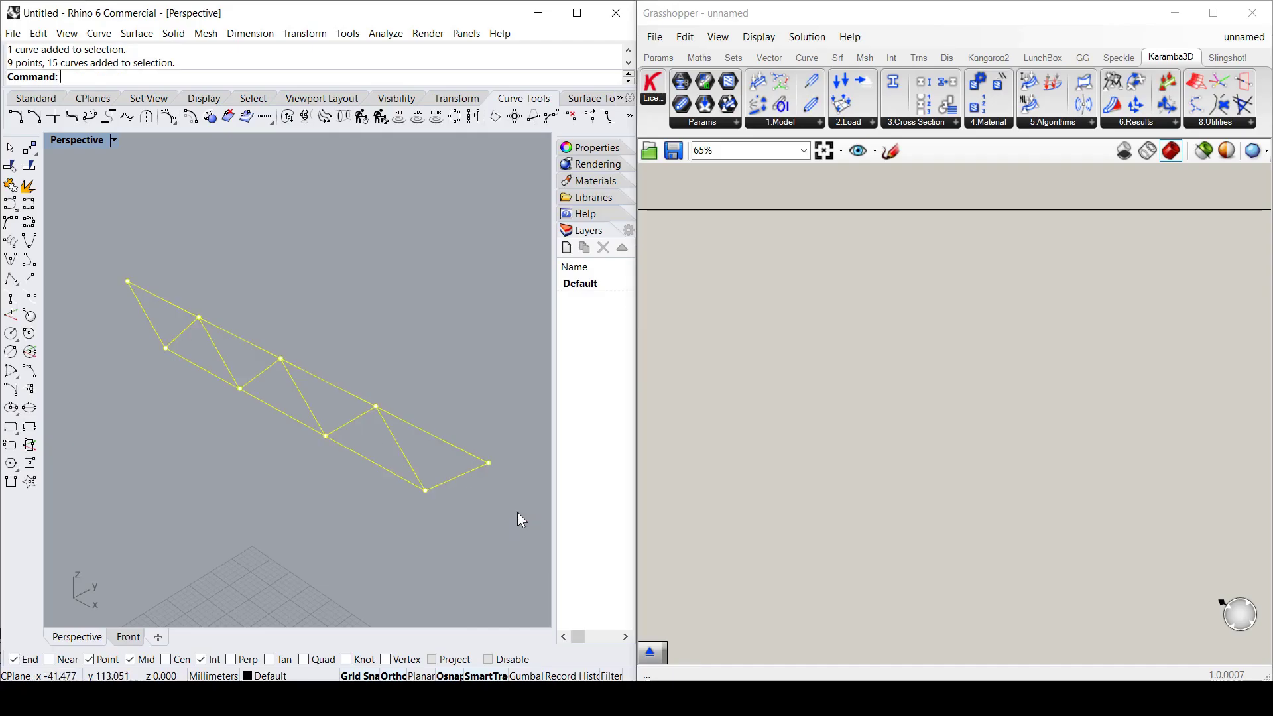
# - Try selecting individual truss chords and diagonals in Rhino, then clear the selection
pyautogui.click(363, 324)
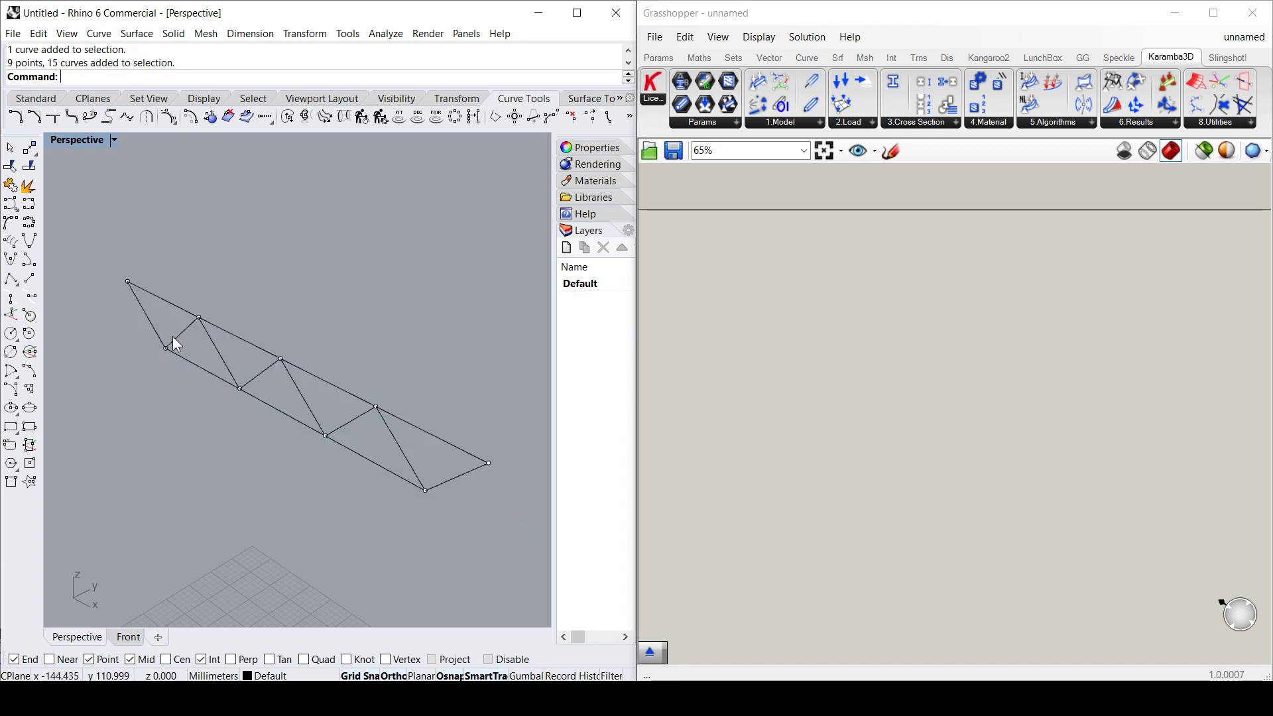
pyautogui.click(160, 298)
pyautogui.click(147, 320)
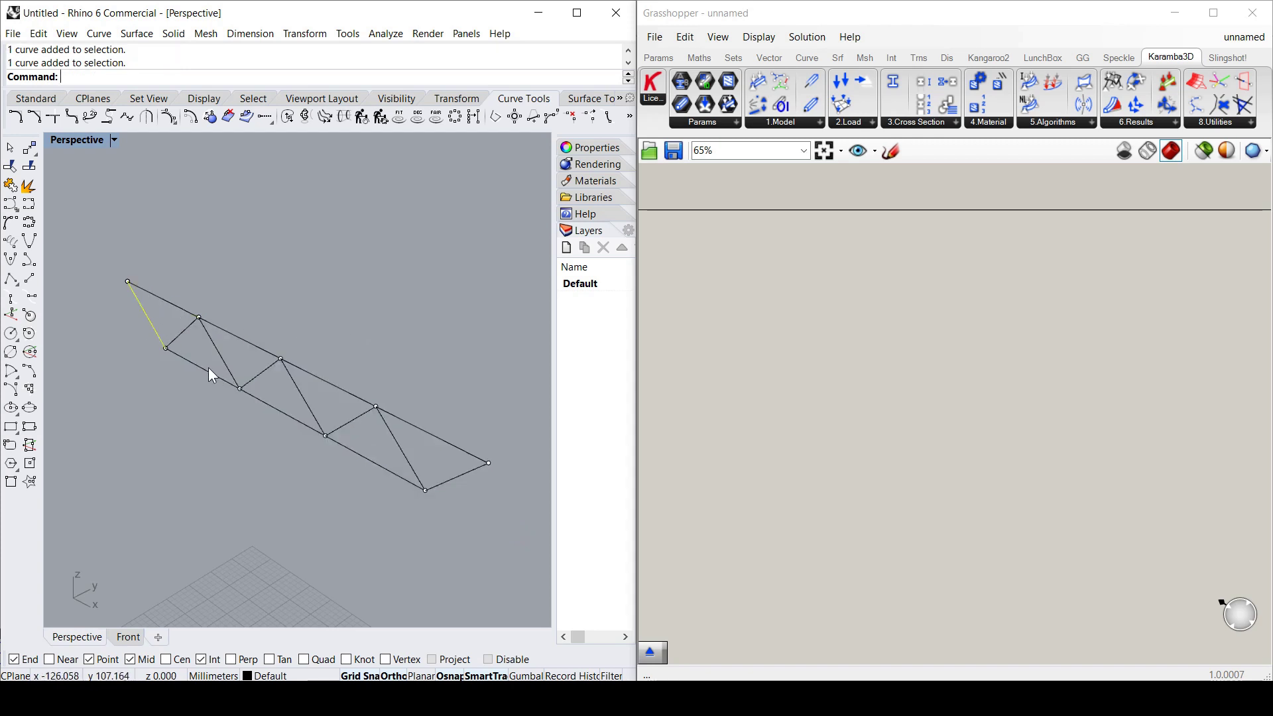
pyautogui.click(193, 364)
pyautogui.click(227, 367)
pyautogui.click(245, 340)
pyautogui.click(262, 372)
pyautogui.click(329, 382)
pyautogui.click(391, 342)
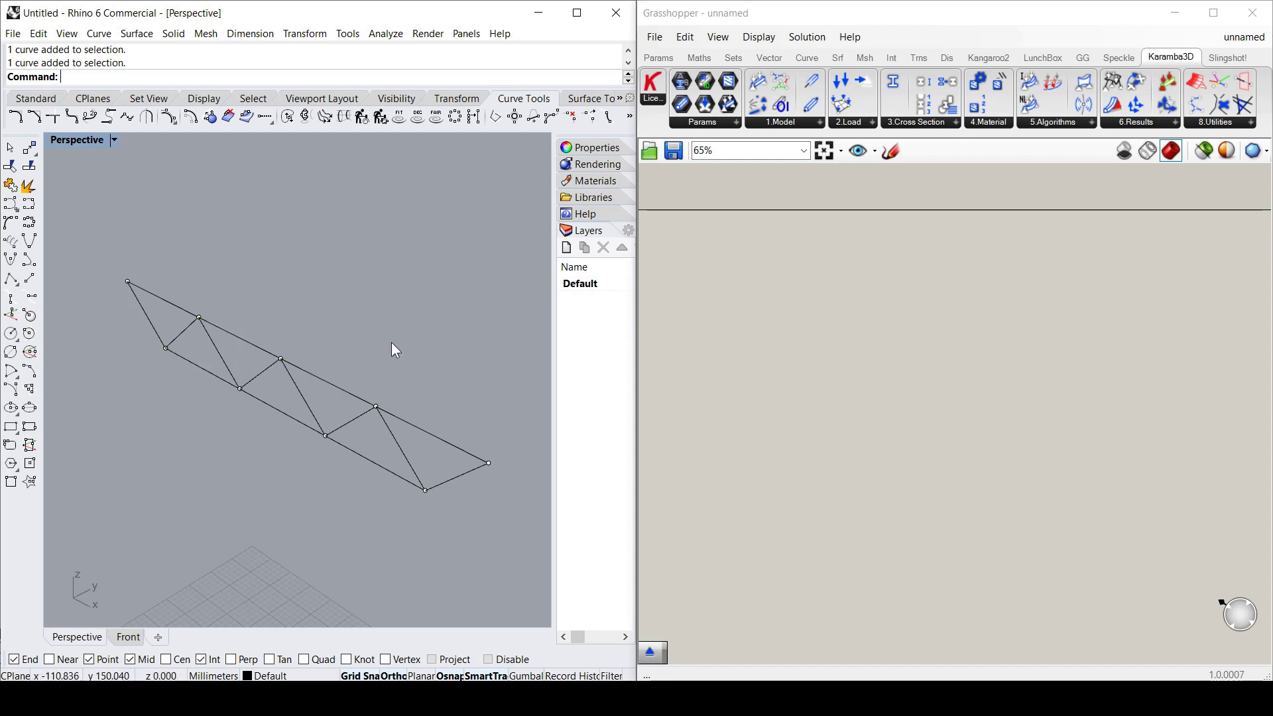
# - Drop an Assemble Model component onto the Grasshopper canvas and window-select the whole truss in Rhino
pyautogui.click(927, 419)
pyautogui.click(358, 447)
pyautogui.click(726, 16)
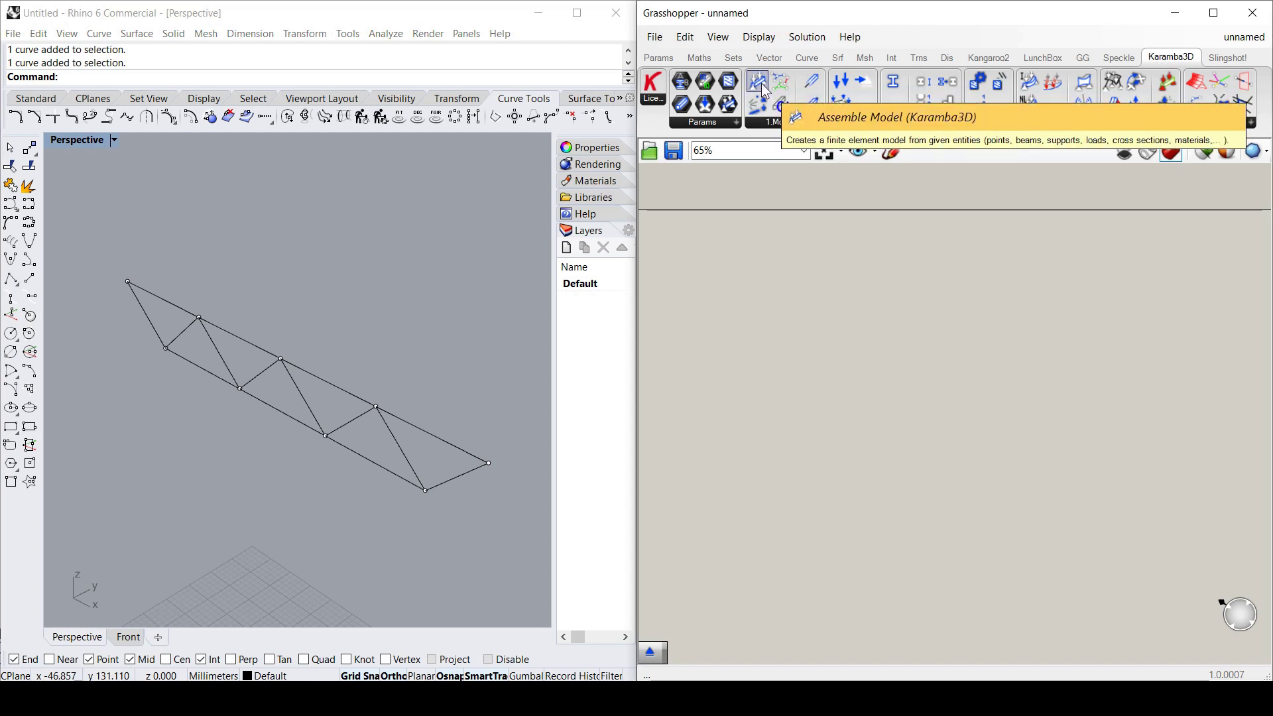
pyautogui.moveTo(765, 91); pyautogui.dragTo(1025, 402)
pyautogui.click(1027, 400)
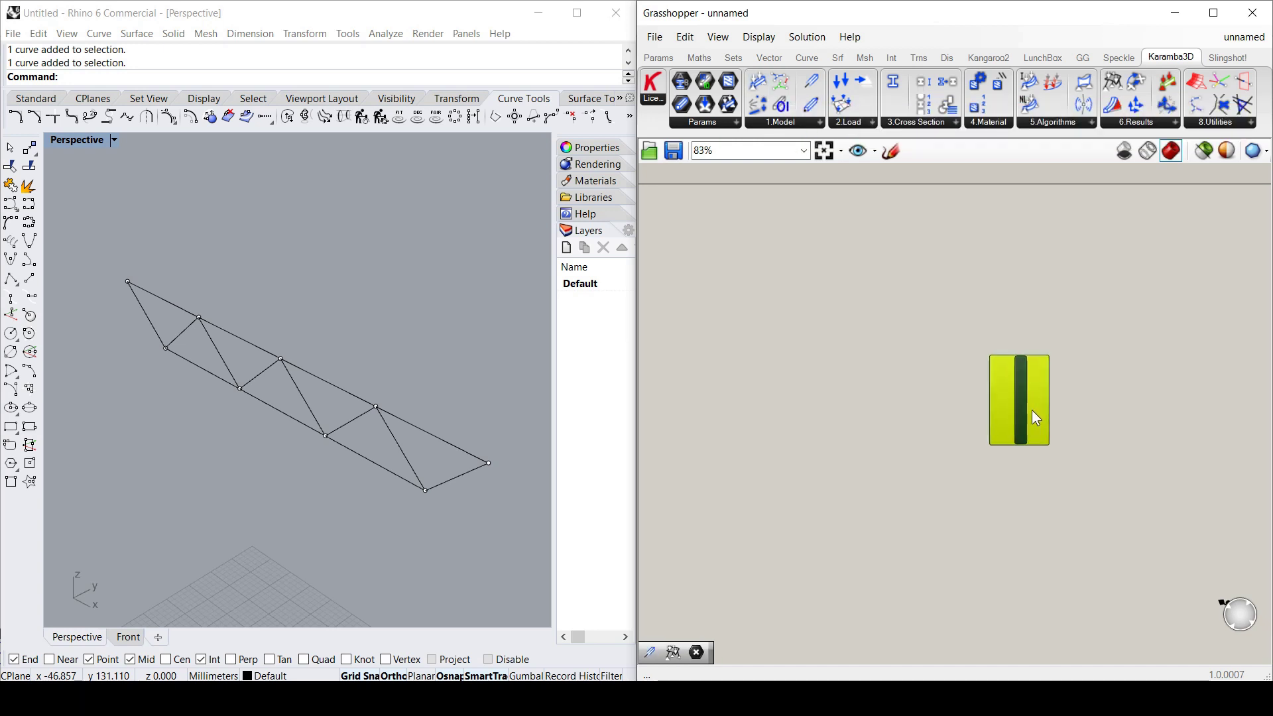
pyautogui.scroll(4, 1034, 412)
pyautogui.scroll(-2, 1034, 412)
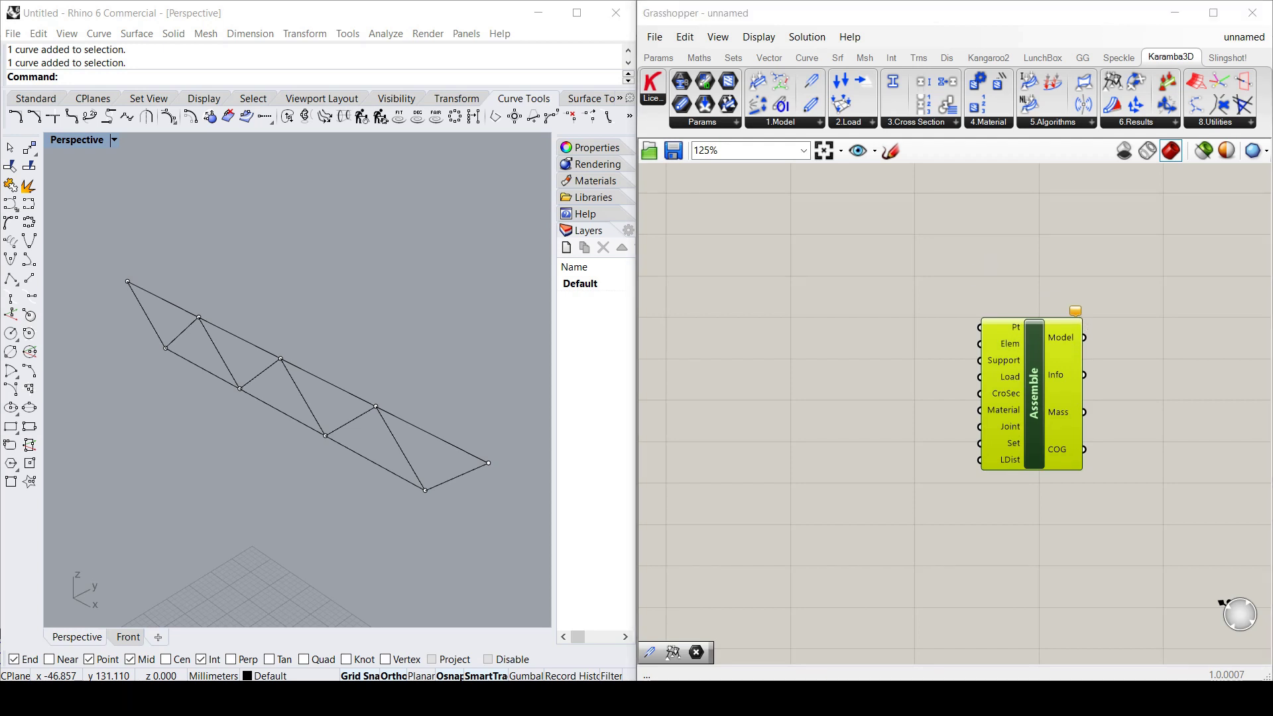
pyautogui.click(851, 371)
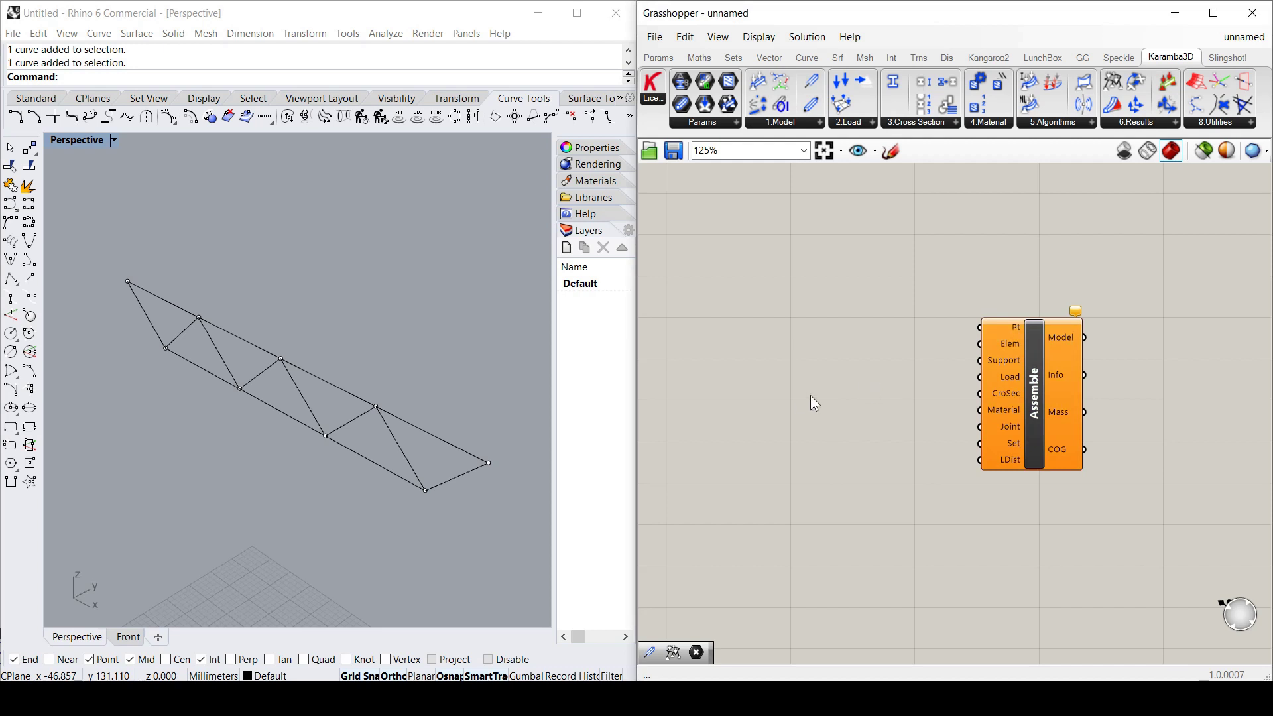
pyautogui.moveTo(93, 237); pyautogui.dragTo(511, 526)
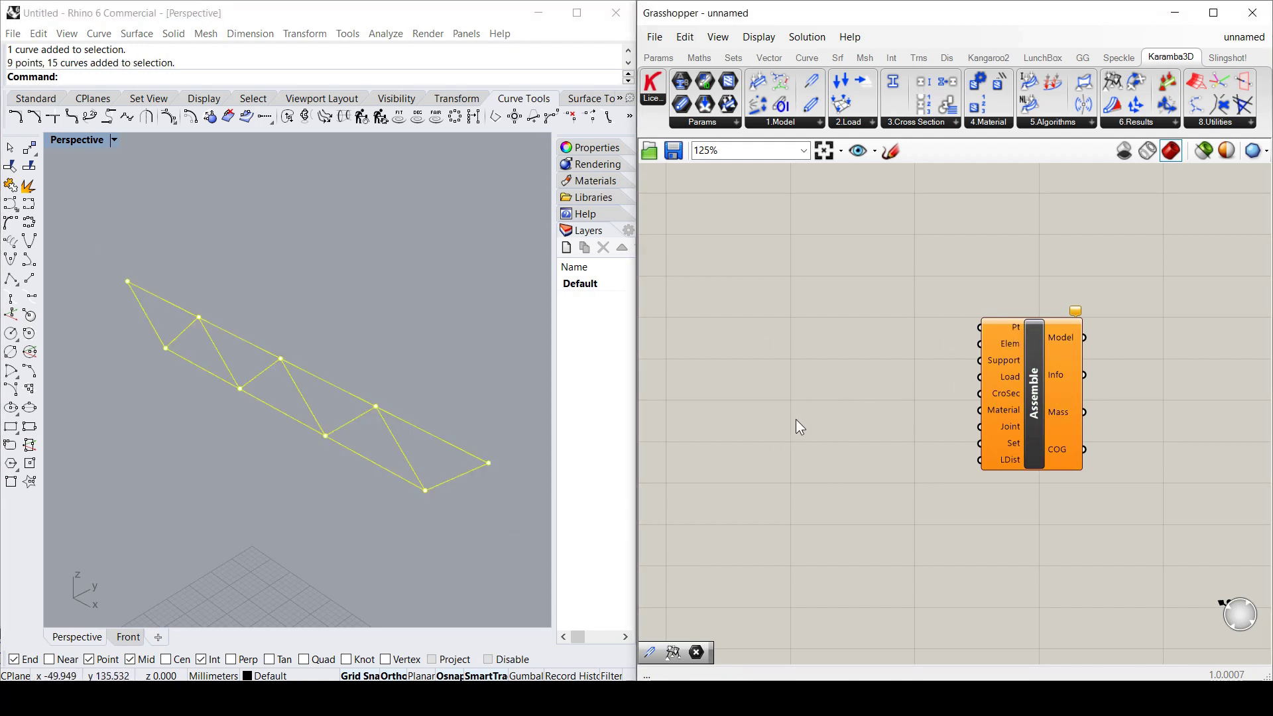
# - Add a Point parameter set to the truss's nine points via Set Multiple Points
pyautogui.doubleClick(795, 419)
pyautogui.write('point')
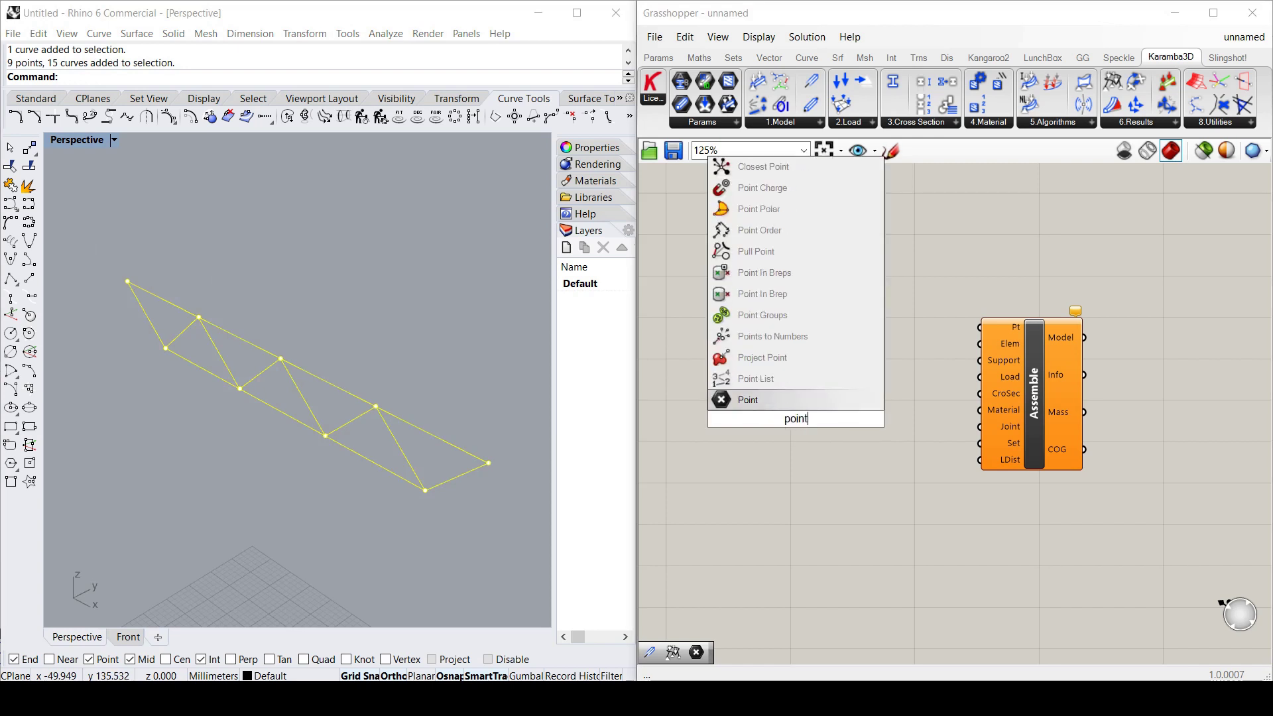
pyautogui.press('Return')
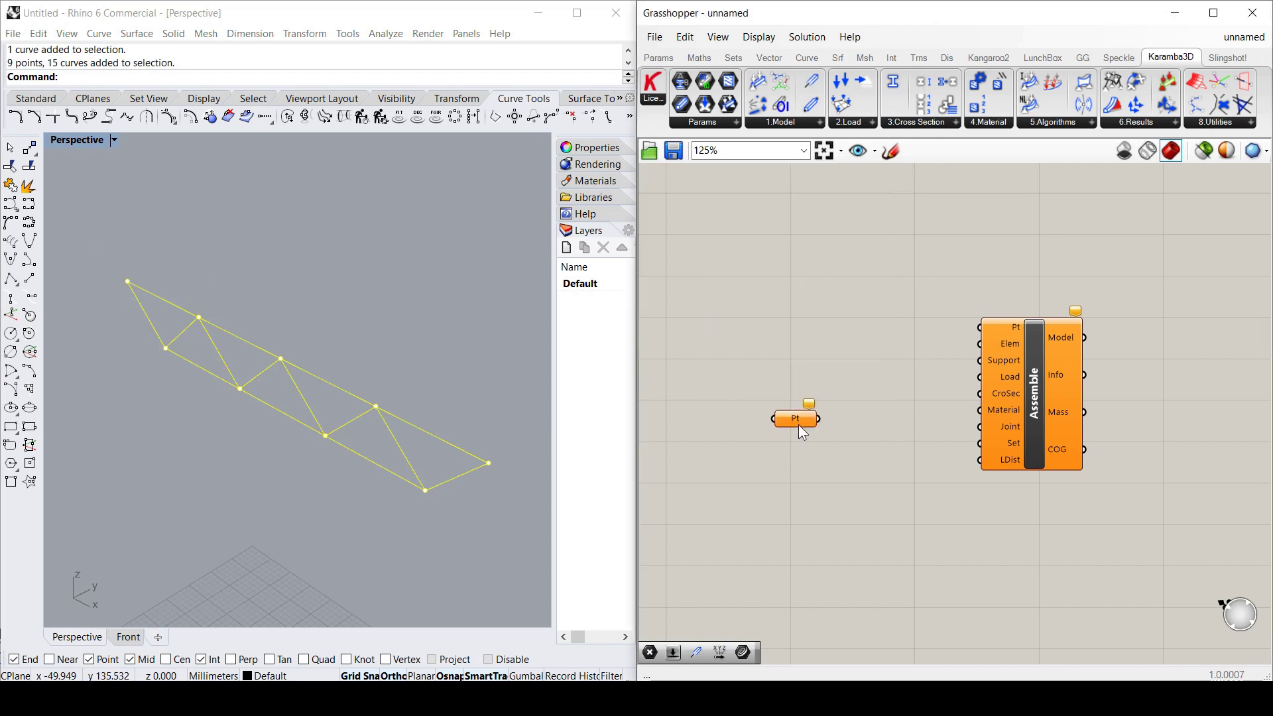
pyautogui.rightClick(799, 424)
pyautogui.click(894, 572)
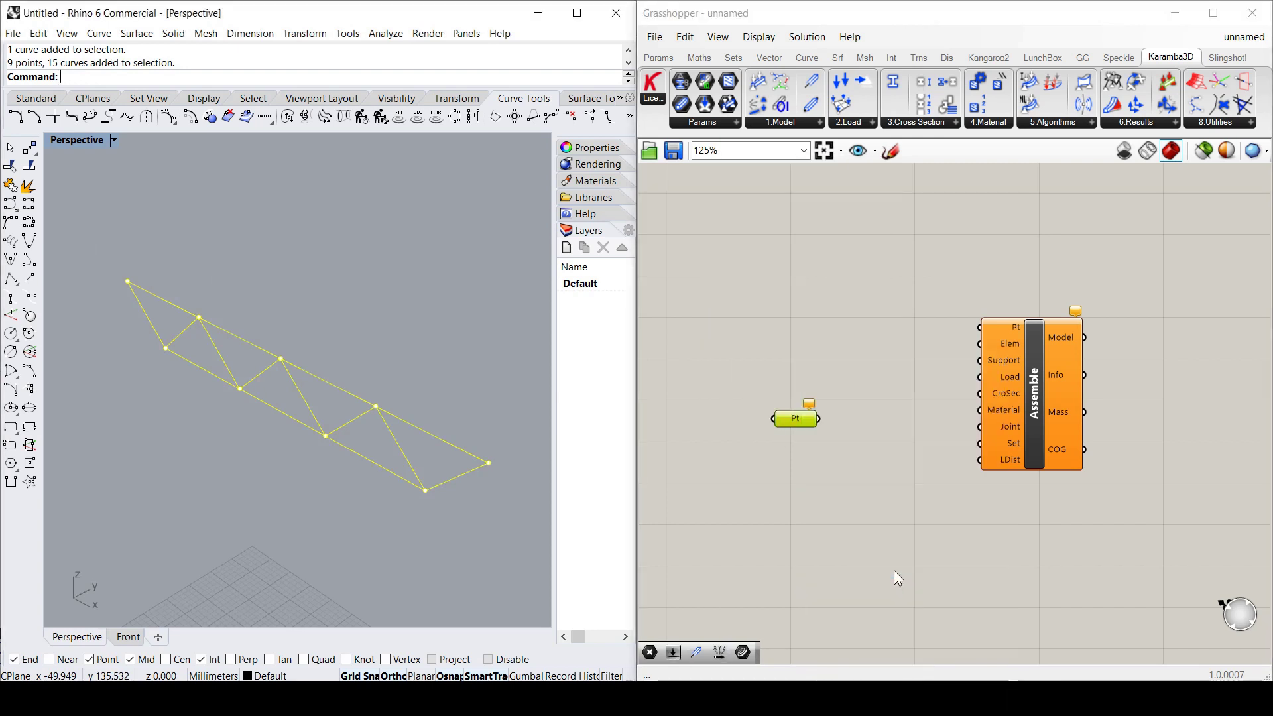
pyautogui.moveTo(802, 428); pyautogui.dragTo(782, 505)
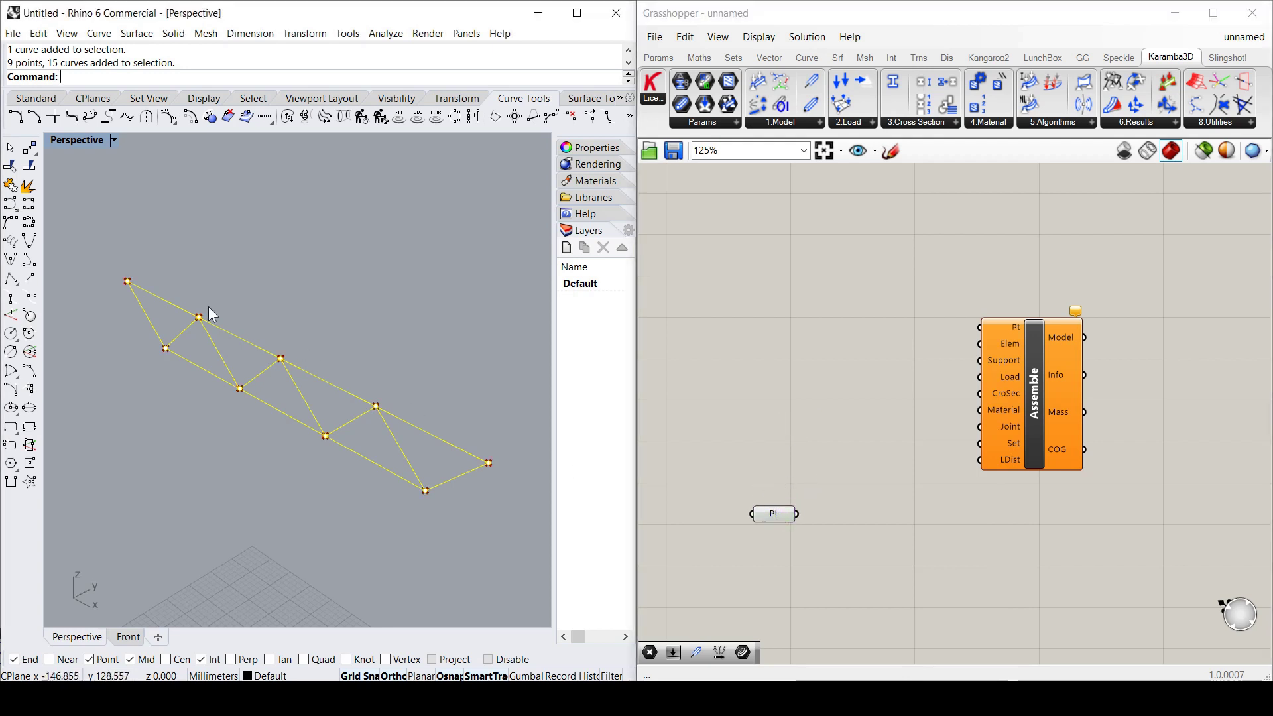
pyautogui.click(778, 484)
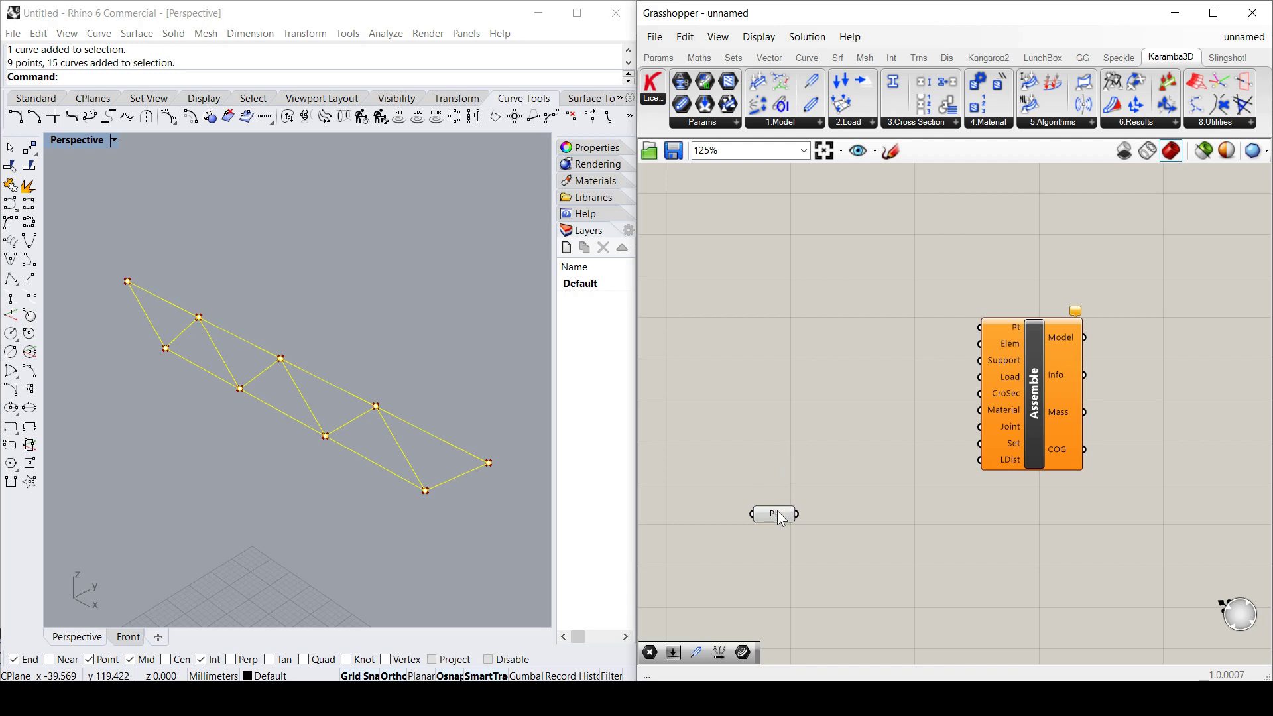
pyautogui.click(778, 444)
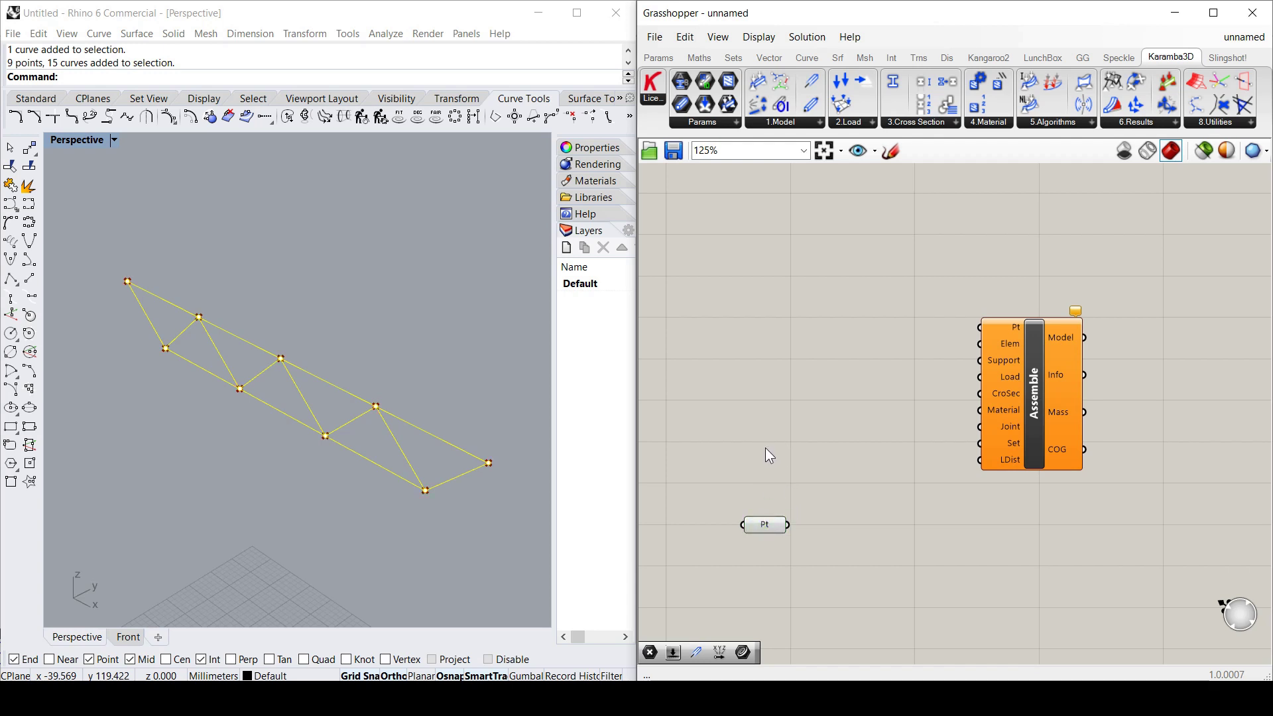
# - Add a Curve parameter set to the truss's fifteen lines via Set Multiple Curves
pyautogui.doubleClick(764, 446)
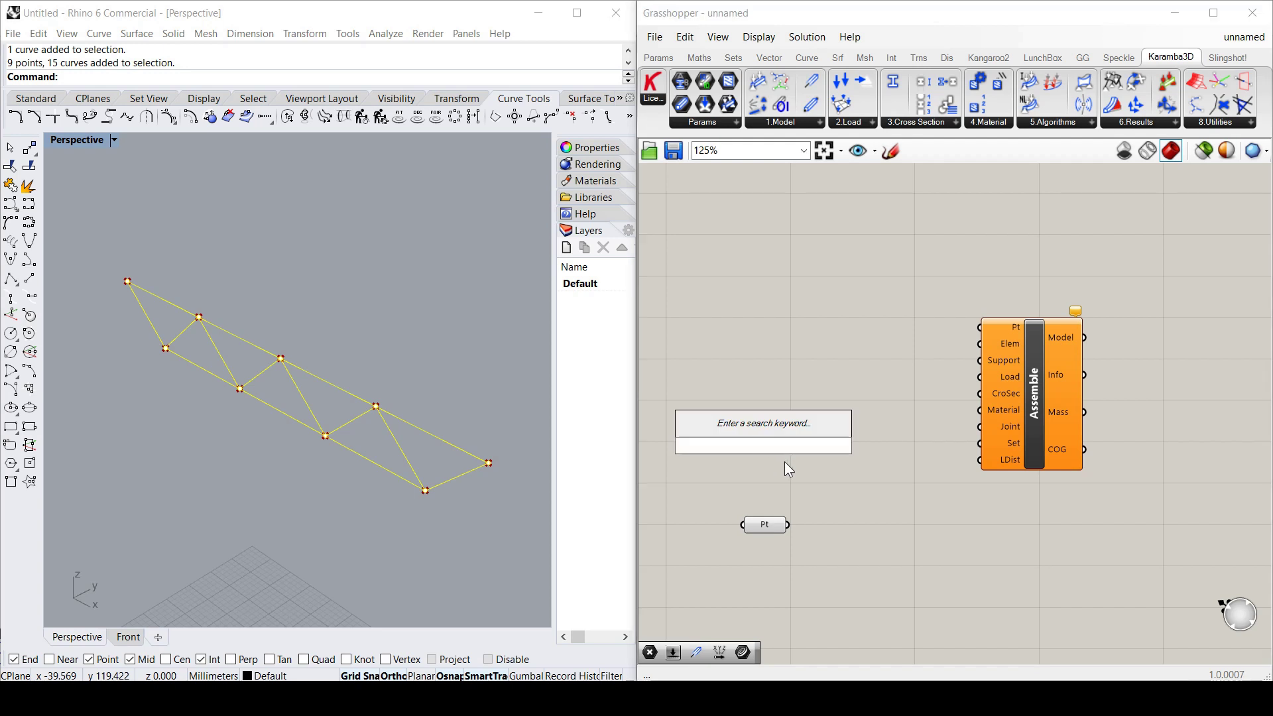
pyautogui.write('curve')
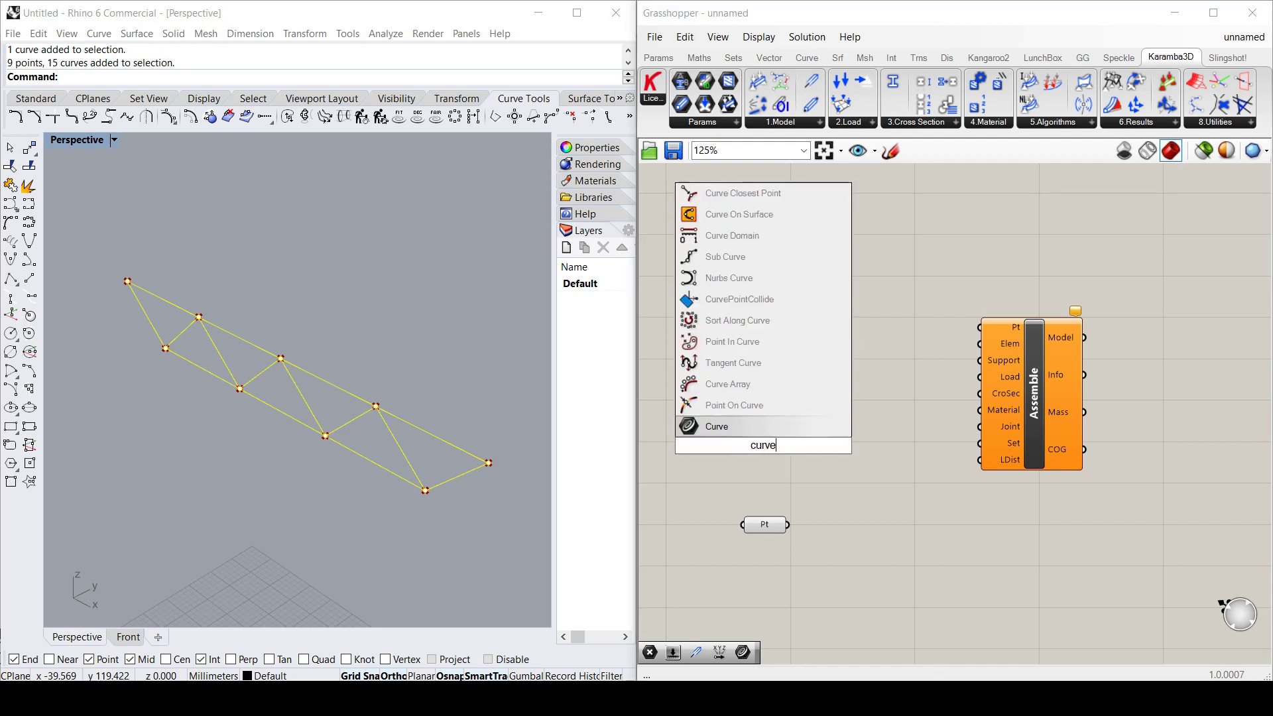
pyautogui.click(781, 419)
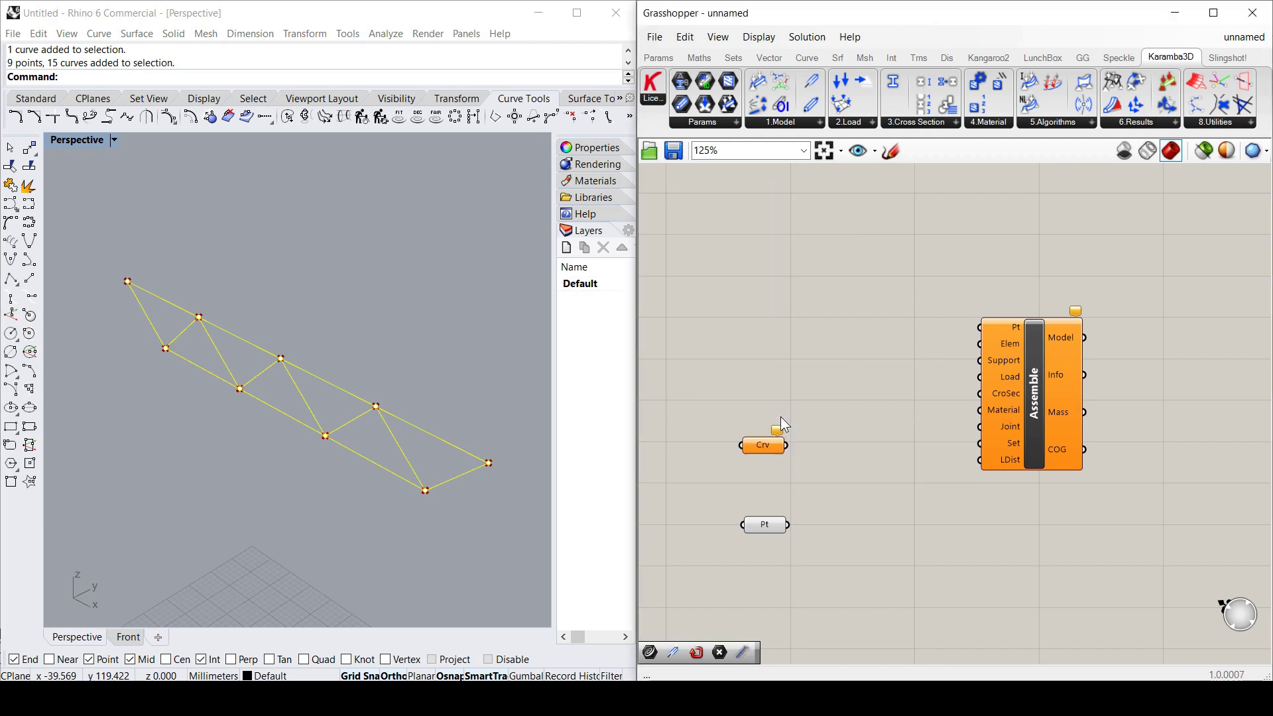
pyautogui.rightClick(778, 455)
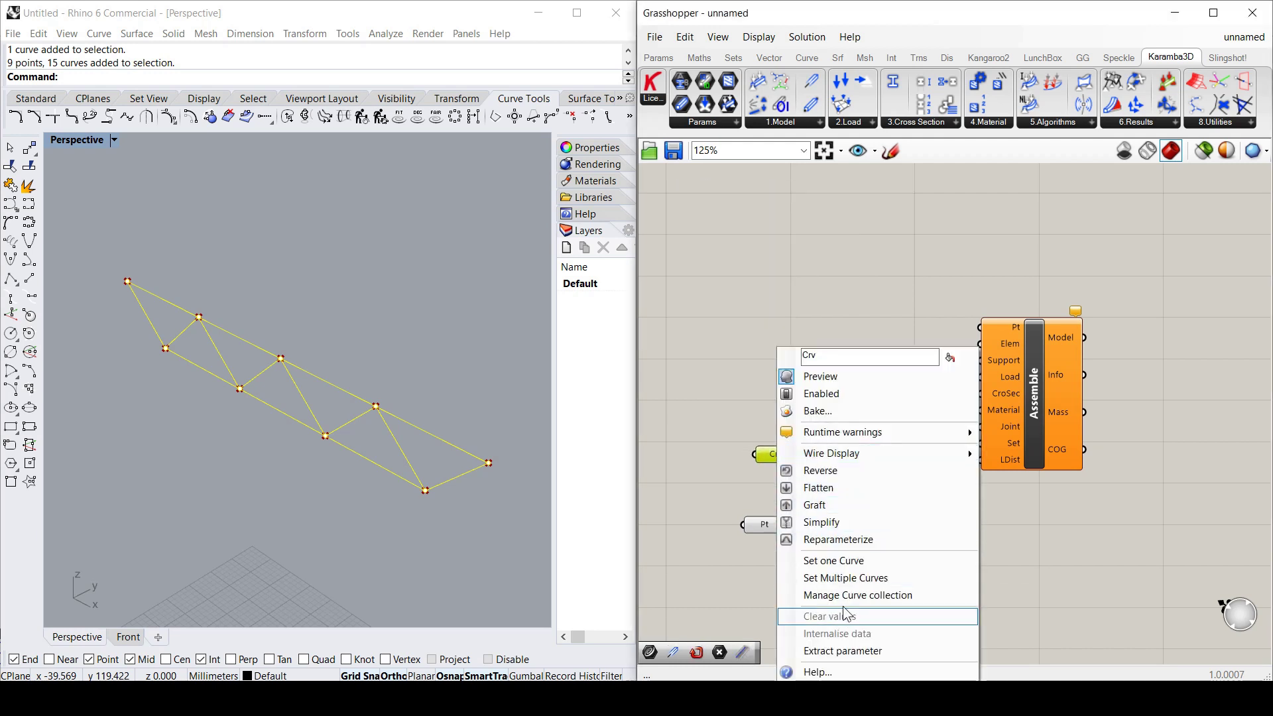
pyautogui.click(850, 581)
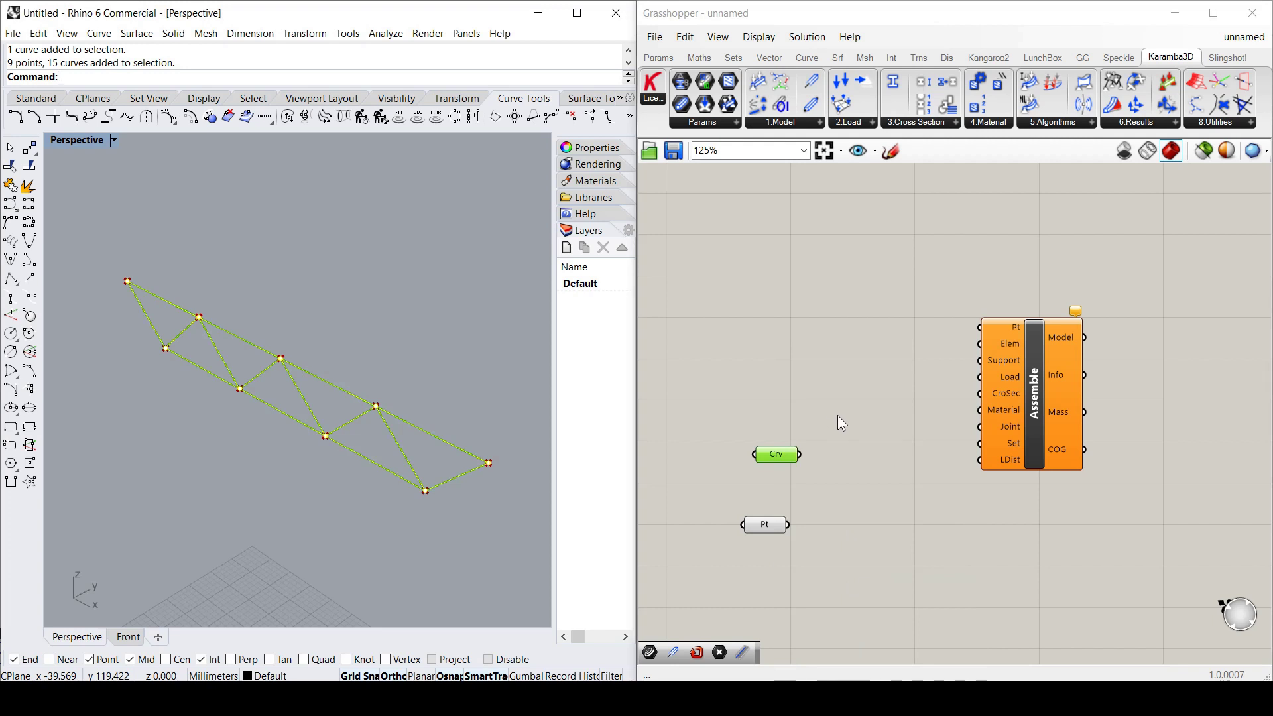
pyautogui.click(838, 417)
# - Select the Curve and Point parameters in turn to compare their viewport previews
pyautogui.click(827, 477)
pyautogui.click(776, 454)
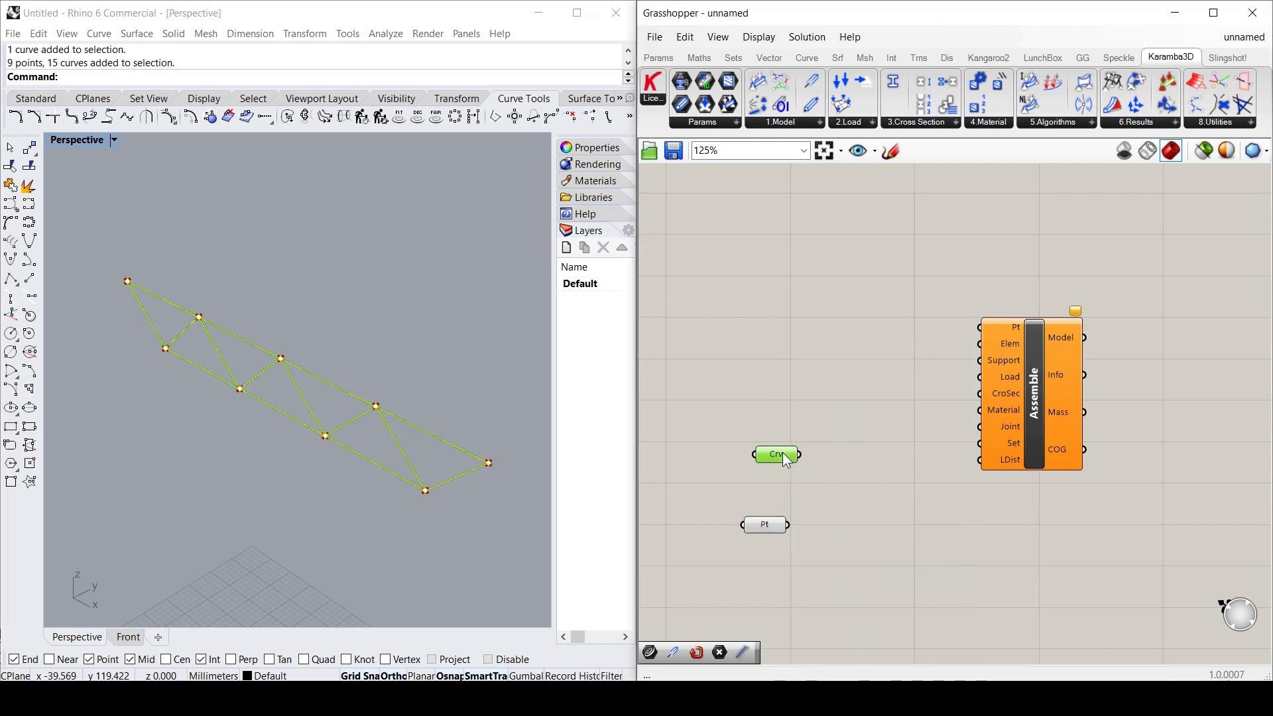
pyautogui.click(436, 320)
pyautogui.click(749, 526)
pyautogui.click(803, 487)
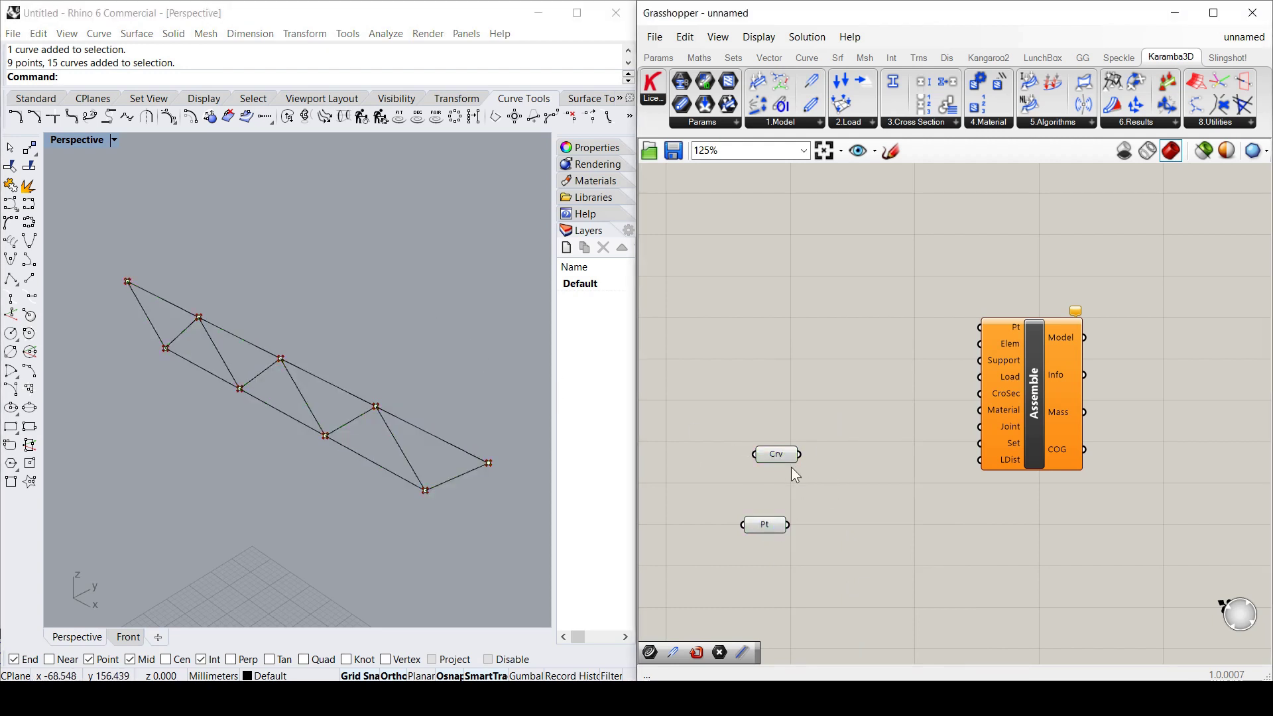
pyautogui.click(790, 453)
pyautogui.click(829, 436)
# - Wire the Point parameter into Assemble's Pt input and shift the Curve parameter down-left
pyautogui.moveTo(769, 524); pyautogui.dragTo(980, 328)
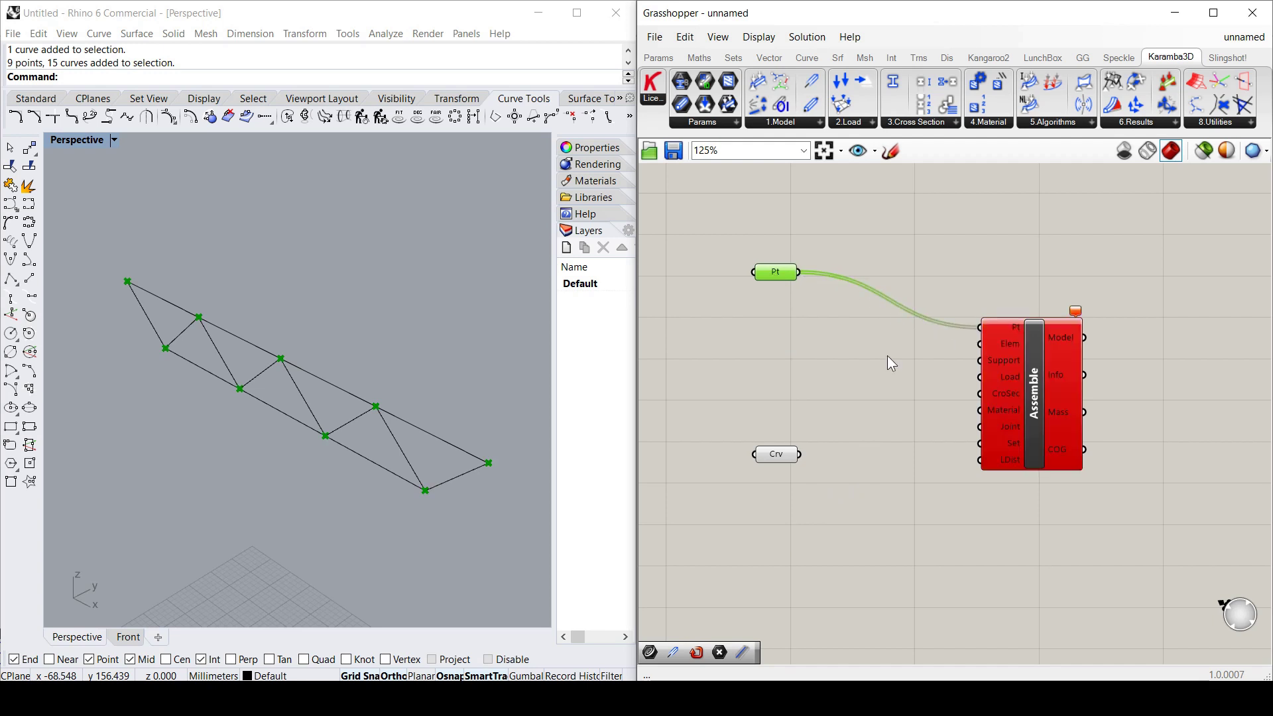
pyautogui.moveTo(1035, 371); pyautogui.dragTo(1031, 381)
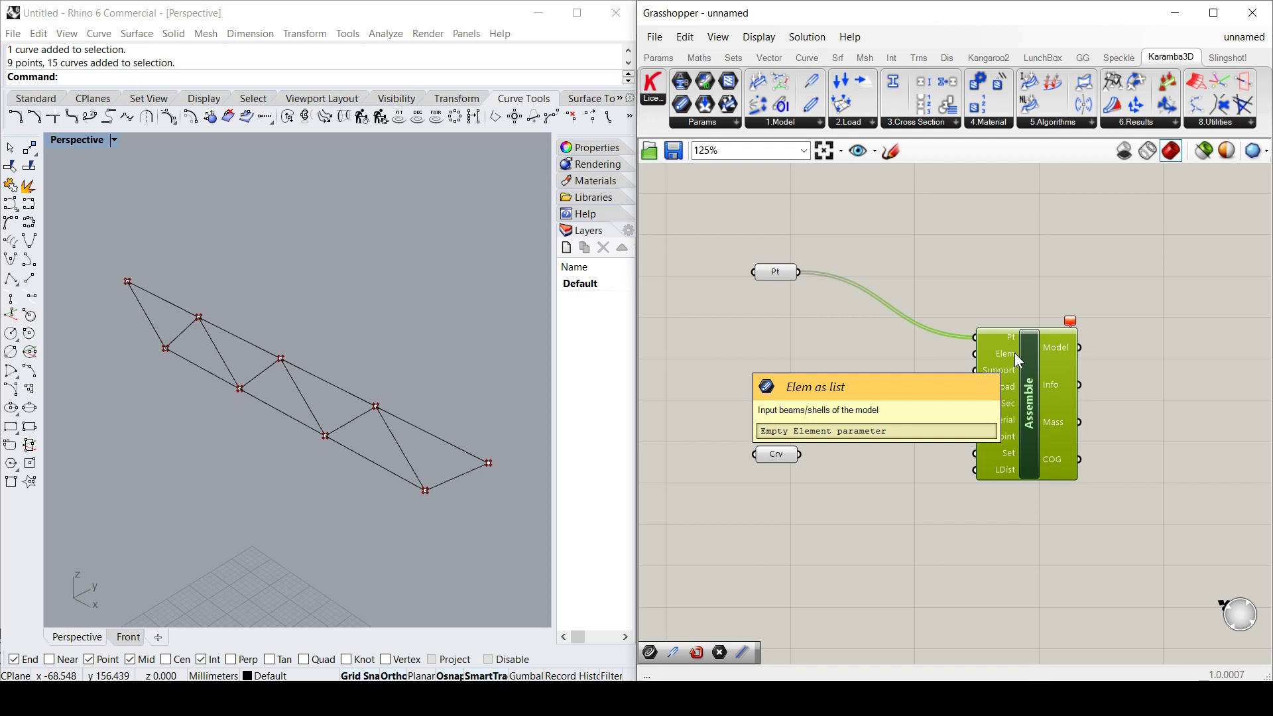
pyautogui.moveTo(782, 464); pyautogui.dragTo(742, 541)
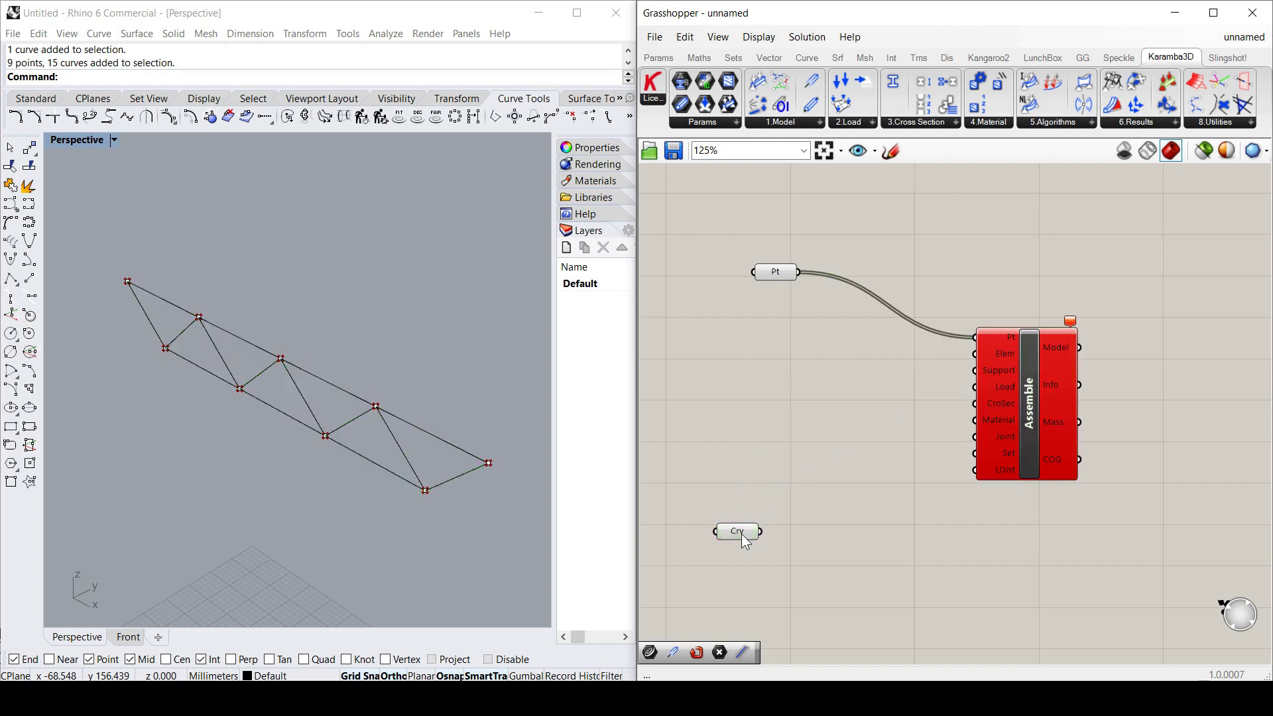
pyautogui.click(761, 501)
# - Add a LineToBeam component for the curves and connect its beams to Assemble's Elem input
pyautogui.doubleClick(800, 423)
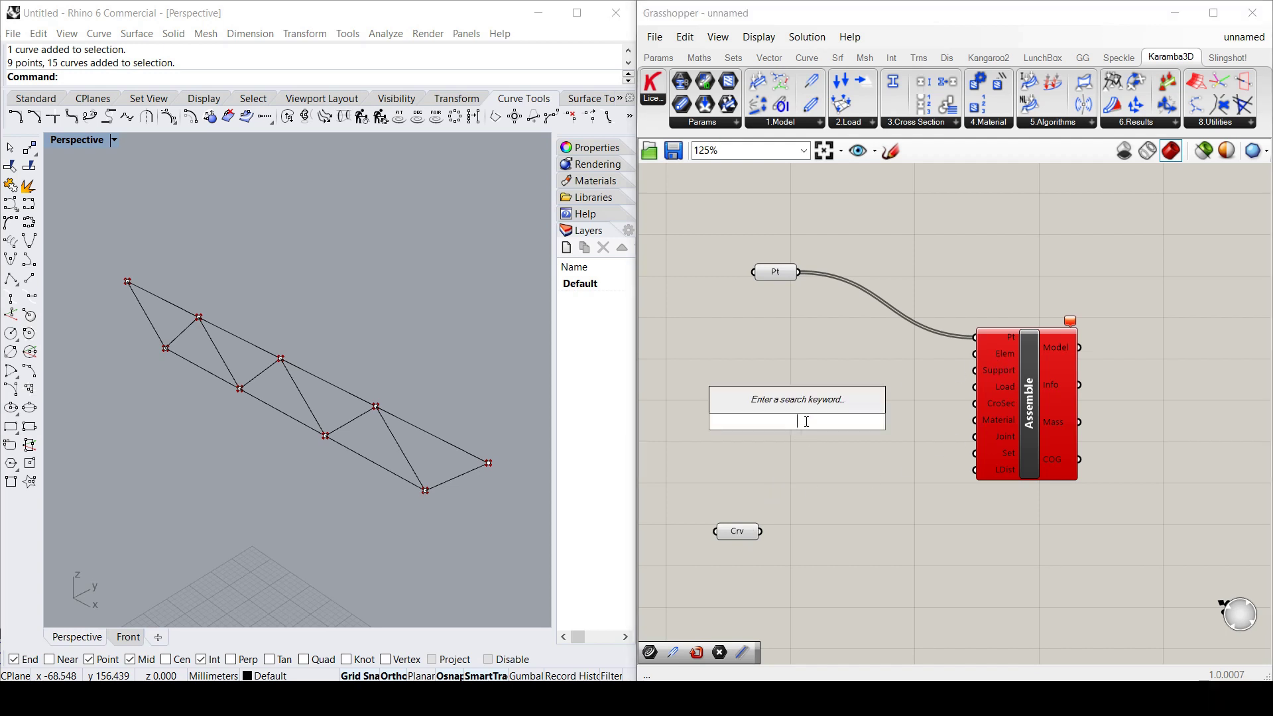
pyautogui.write('line')
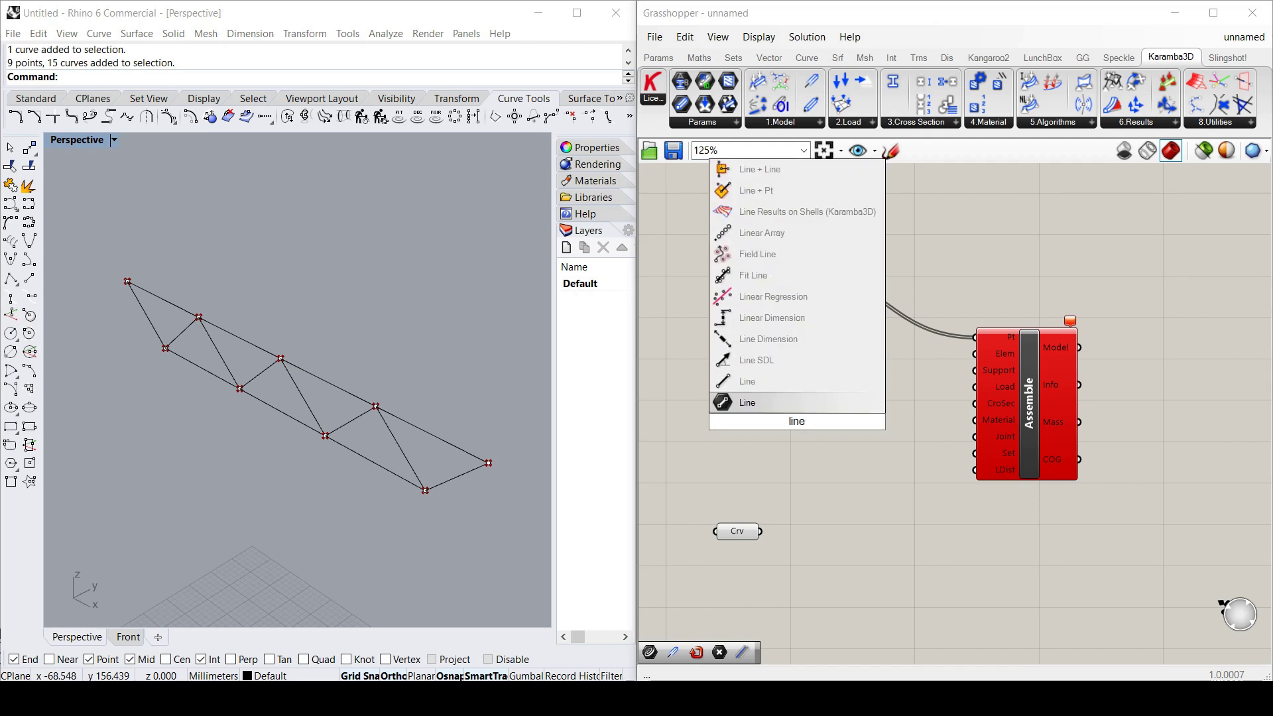
pyautogui.write('to')
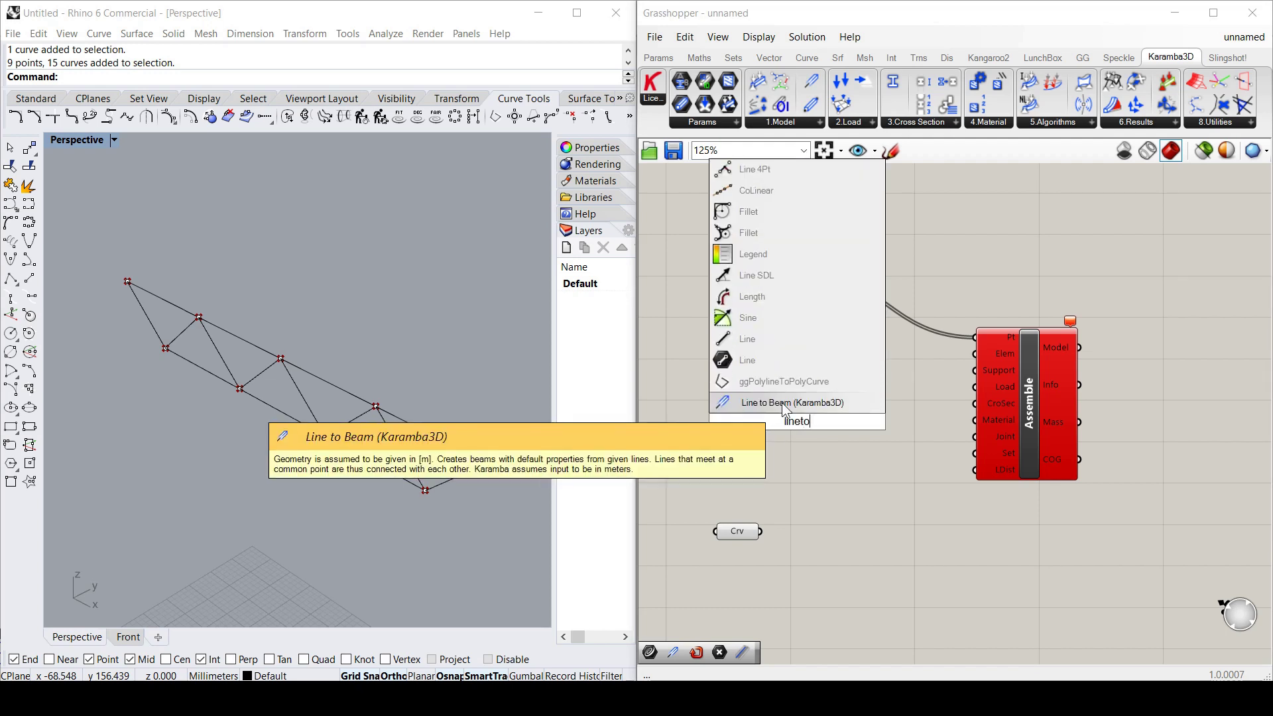
pyautogui.press('Return')
pyautogui.moveTo(756, 534); pyautogui.dragTo(787, 415)
pyautogui.moveTo(714, 549); pyautogui.dragTo(704, 562)
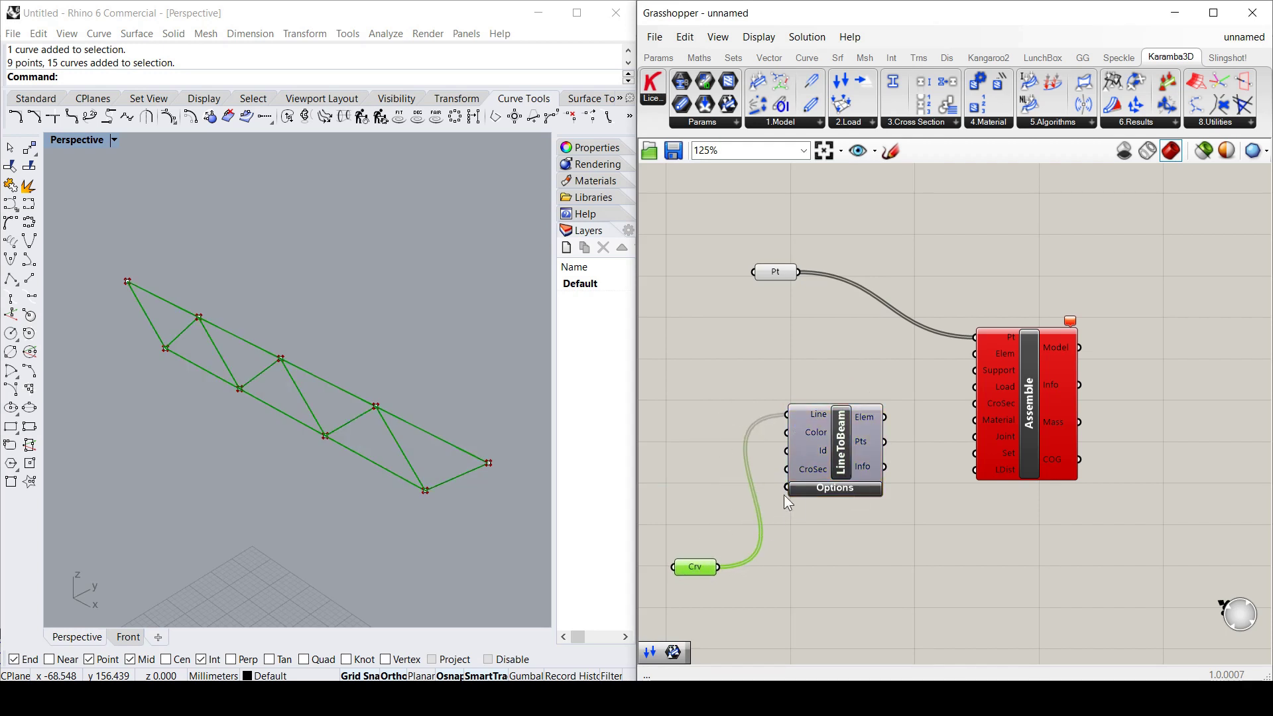
pyautogui.moveTo(830, 466); pyautogui.dragTo(813, 542)
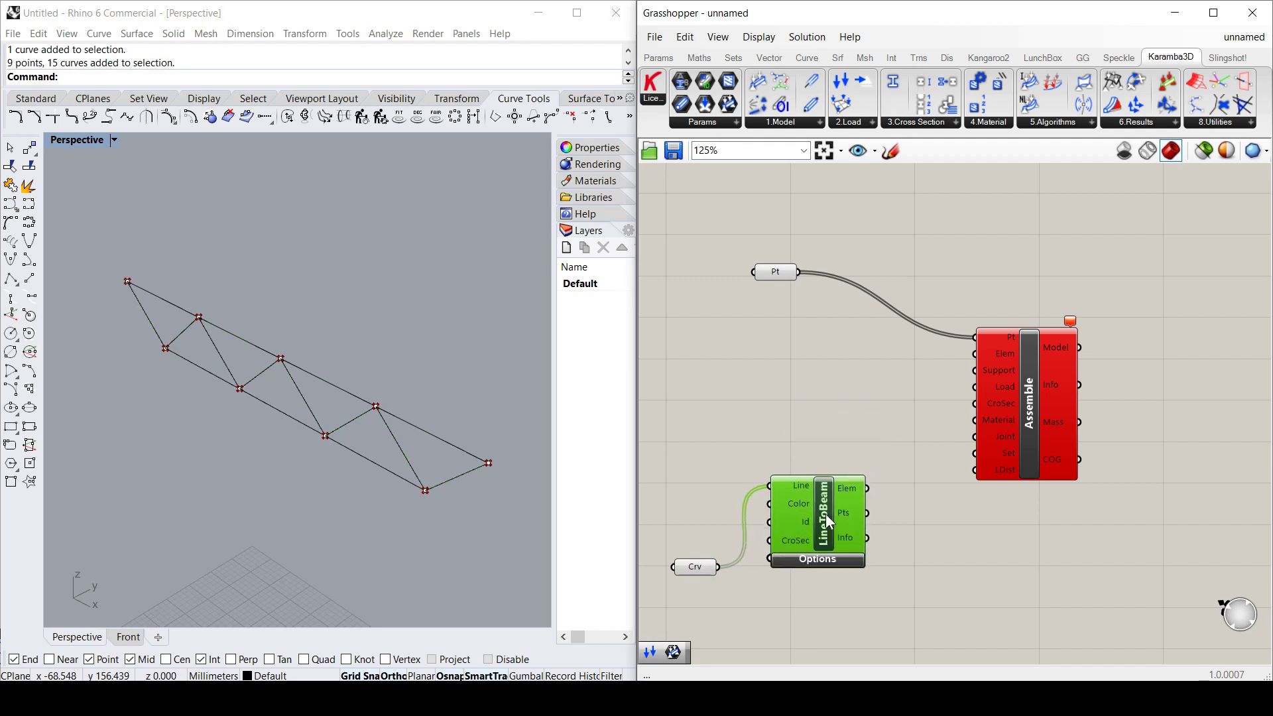
pyautogui.click(849, 469)
pyautogui.moveTo(866, 493); pyautogui.dragTo(966, 354)
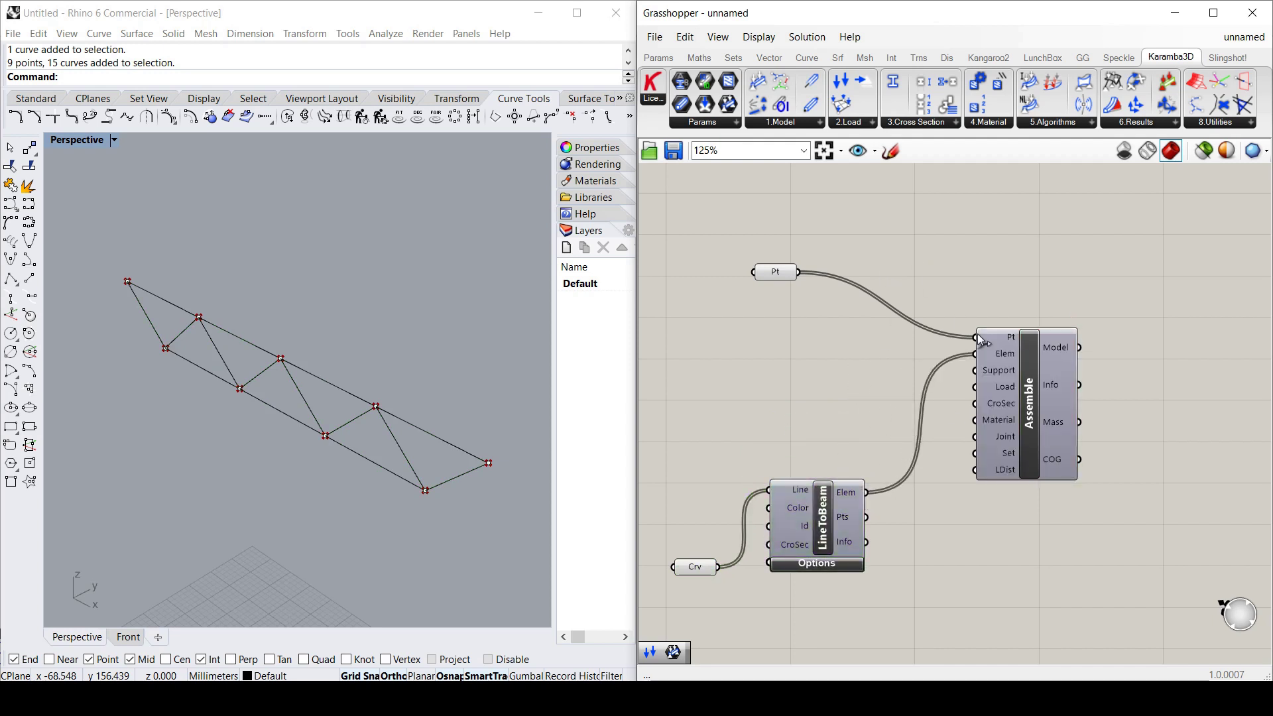
# - Inspect Assemble's wires, then move Crv and LineToBeam up closer to Assemble
pyautogui.click(1029, 404)
pyautogui.click(1041, 309)
pyautogui.click(1035, 345)
pyautogui.click(1042, 309)
pyautogui.click(1037, 353)
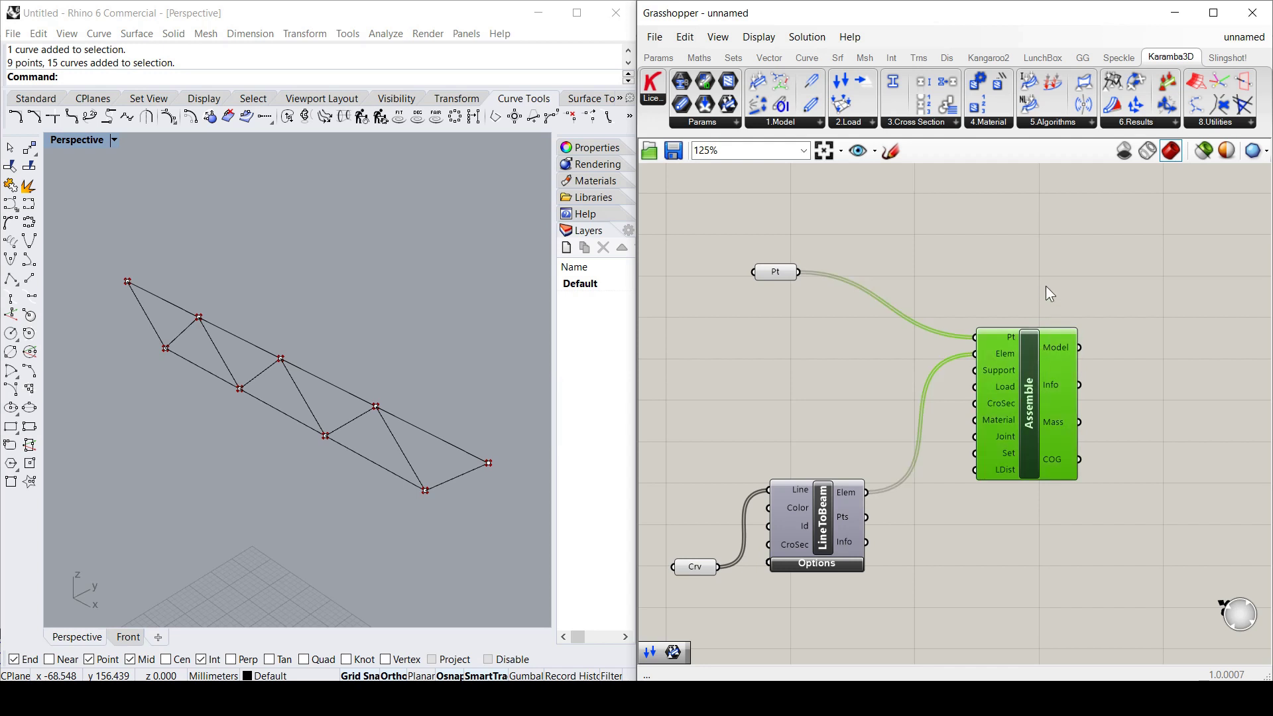
pyautogui.click(1045, 285)
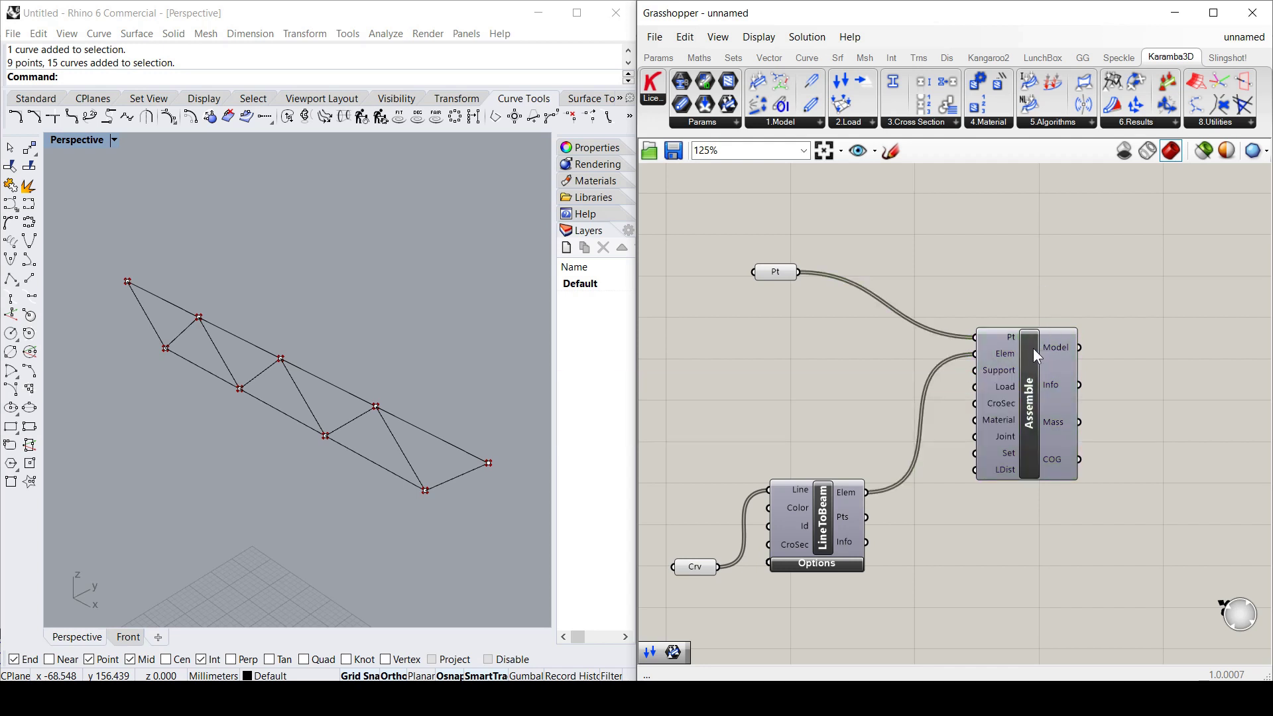
pyautogui.moveTo(1033, 348)
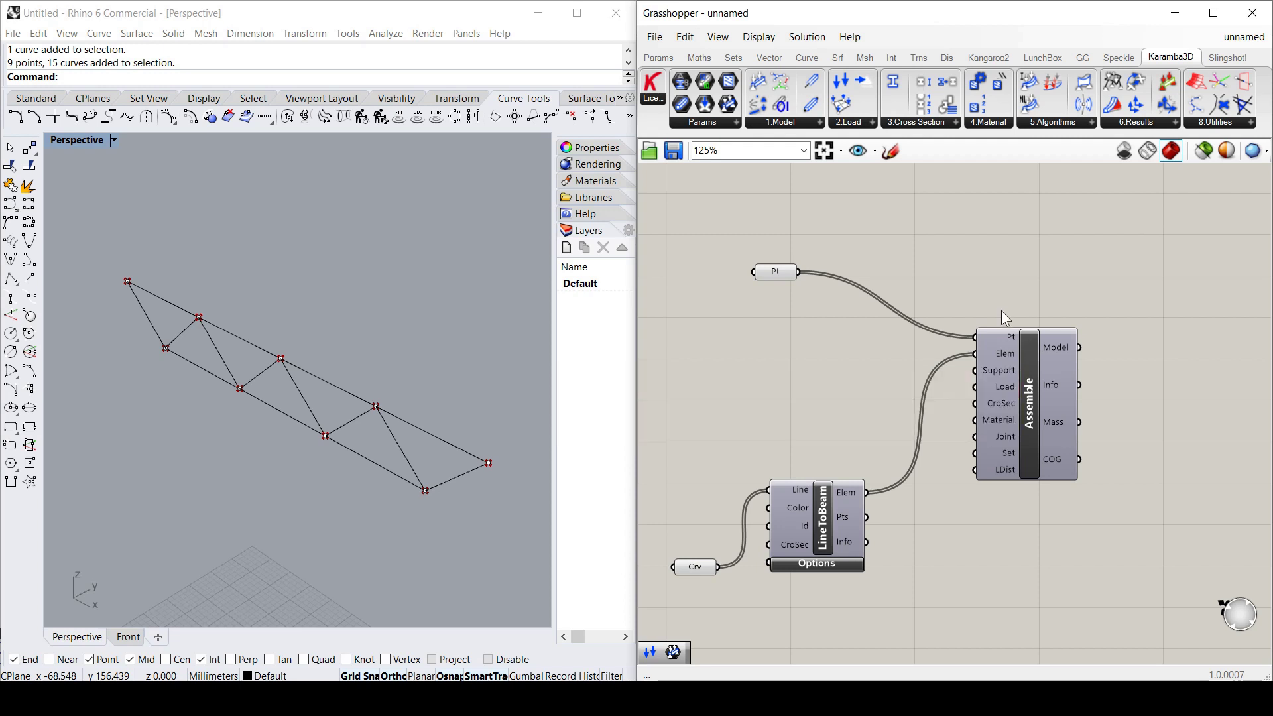
pyautogui.moveTo(827, 616); pyautogui.dragTo(712, 498)
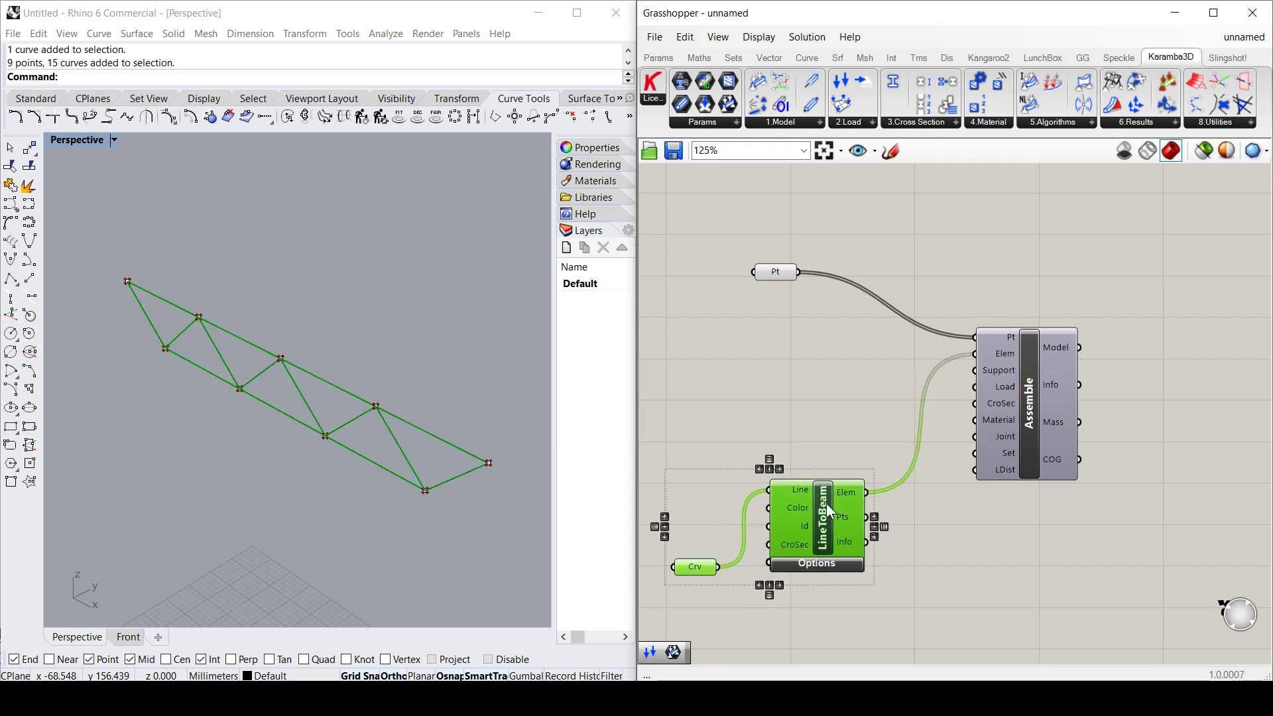
pyautogui.moveTo(826, 503); pyautogui.dragTo(830, 393)
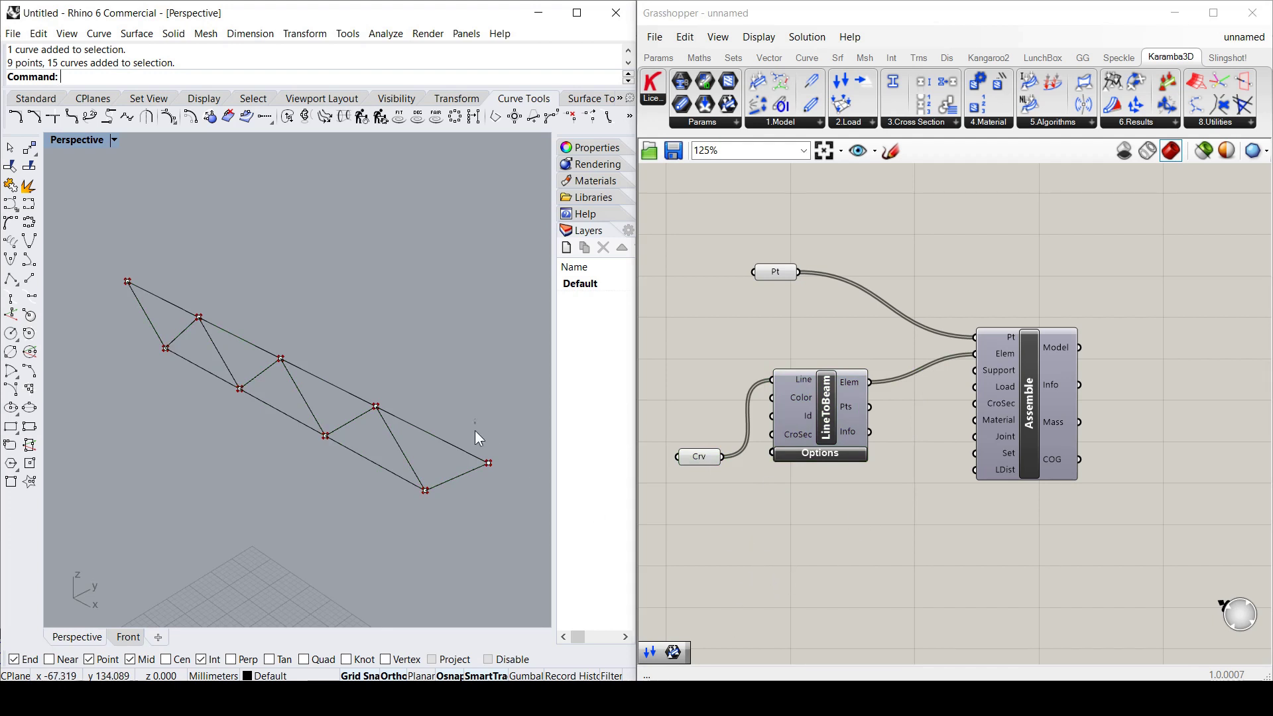
pyautogui.click(488, 463)
# - Select the truss's two end points in Rhino and store them in a new Point parameter
pyautogui.moveTo(103, 262); pyautogui.dragTo(163, 307)
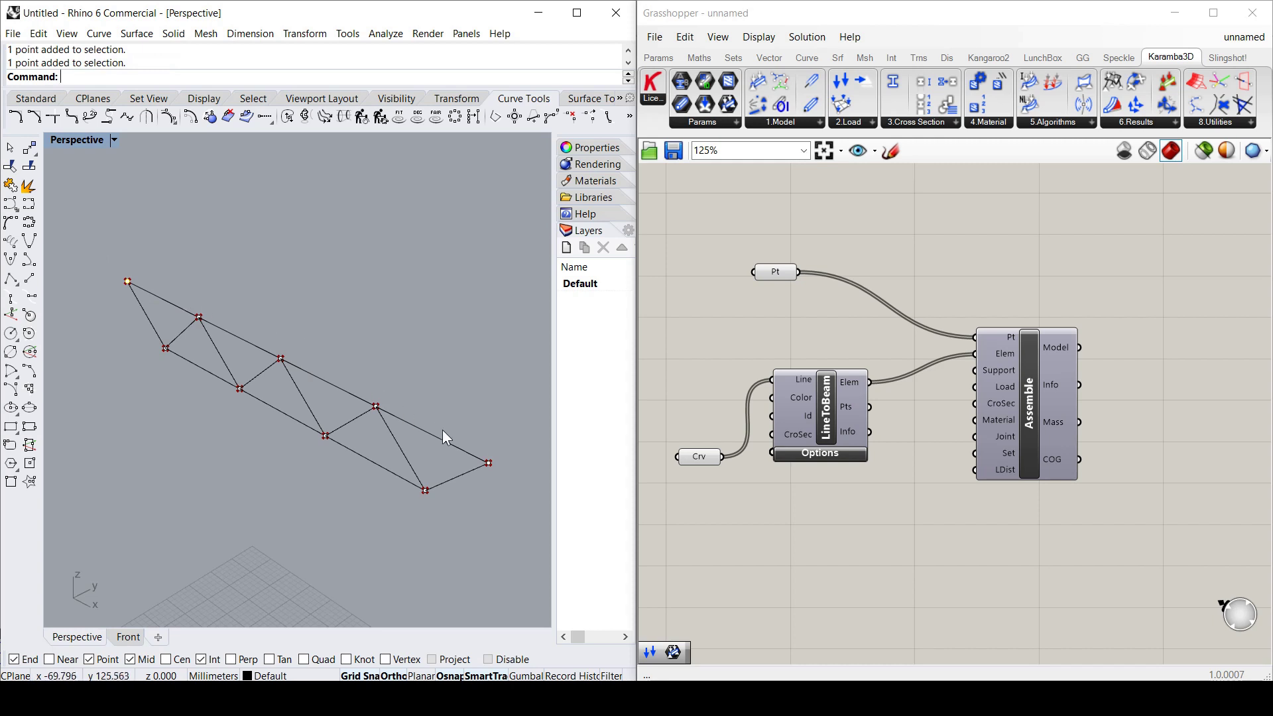
pyautogui.keyDown('shift'); pyautogui.click(490, 463); pyautogui.keyUp('shift')
pyautogui.doubleClick(764, 561)
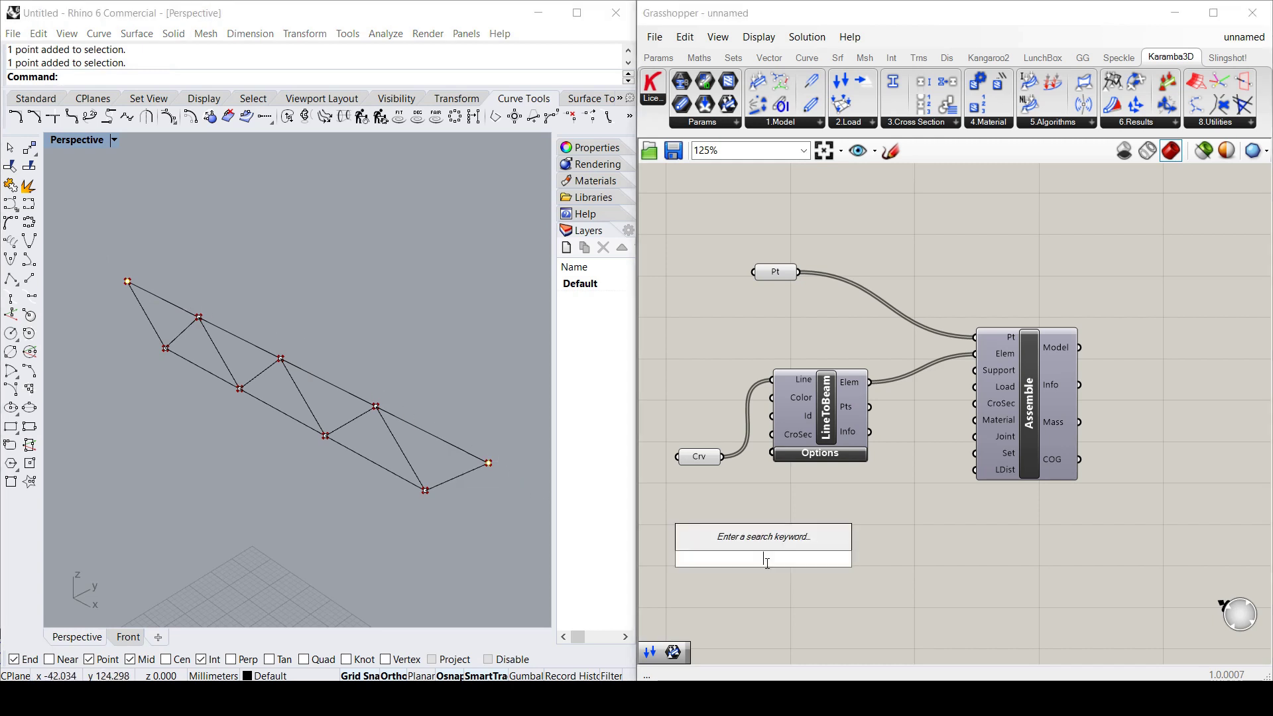
pyautogui.write('point')
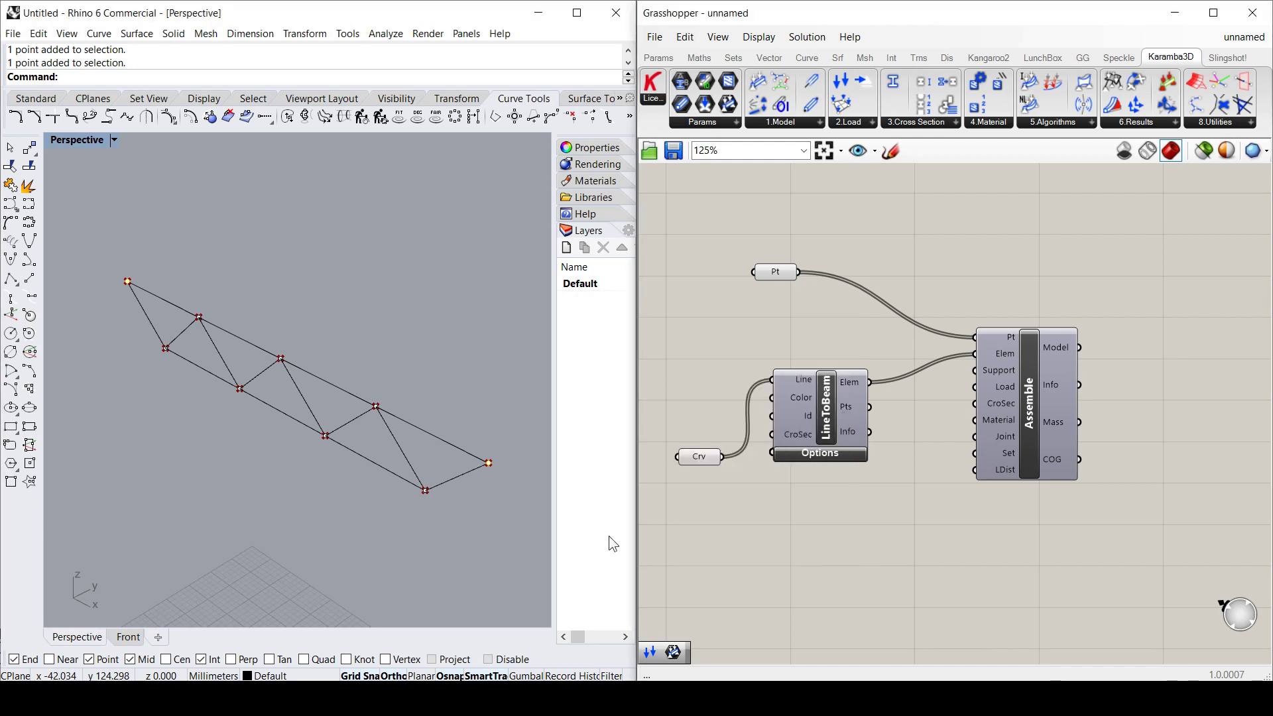
pyautogui.doubleClick(753, 533)
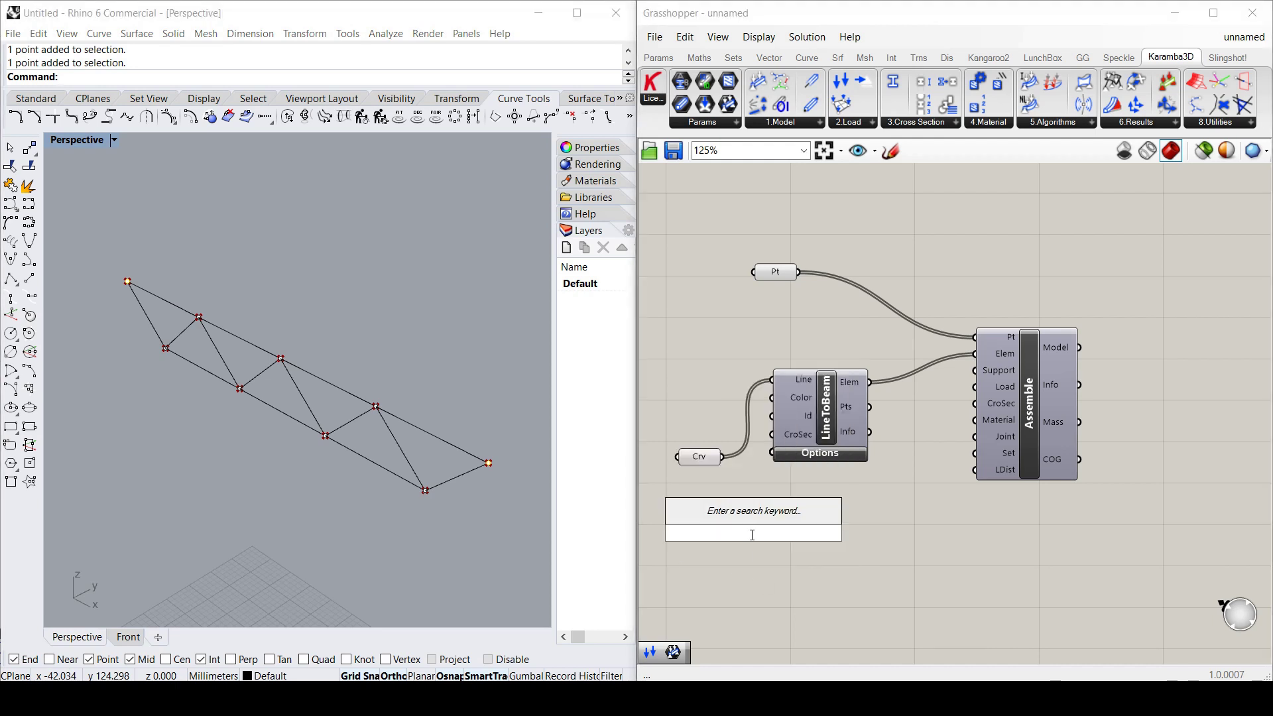
pyautogui.write('poi')
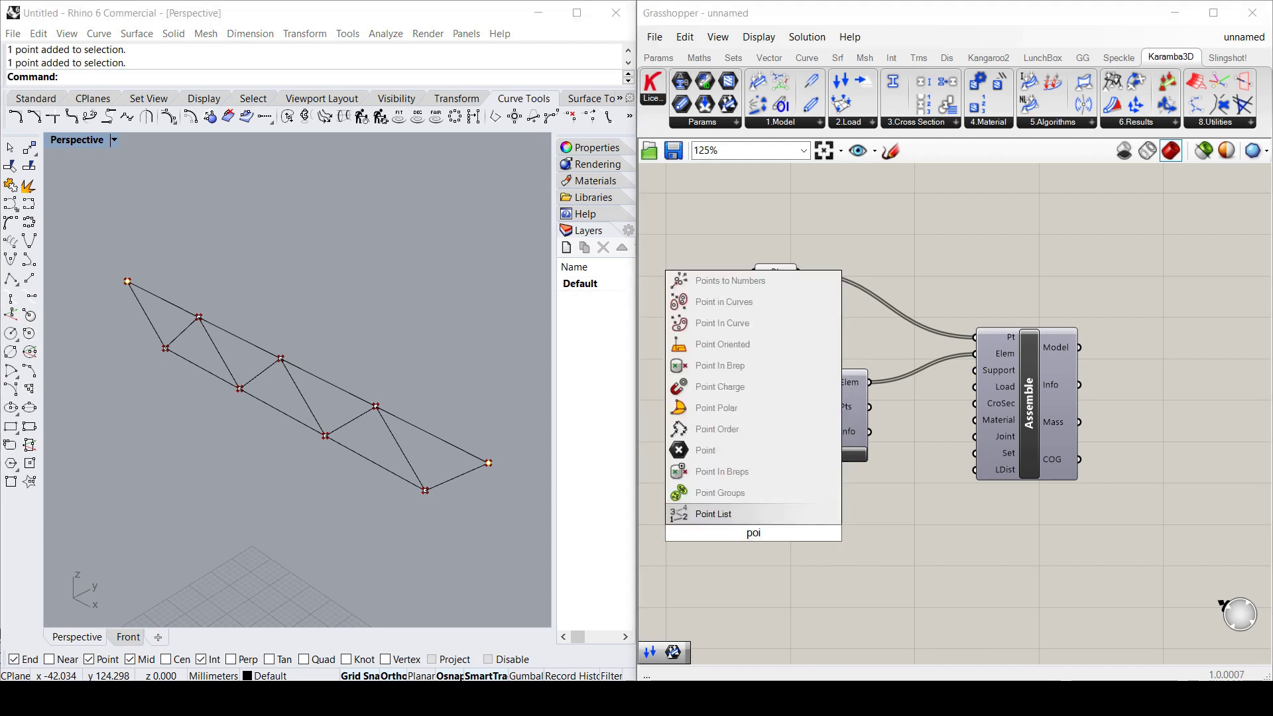
pyautogui.click(705, 450)
pyautogui.rightClick(759, 532)
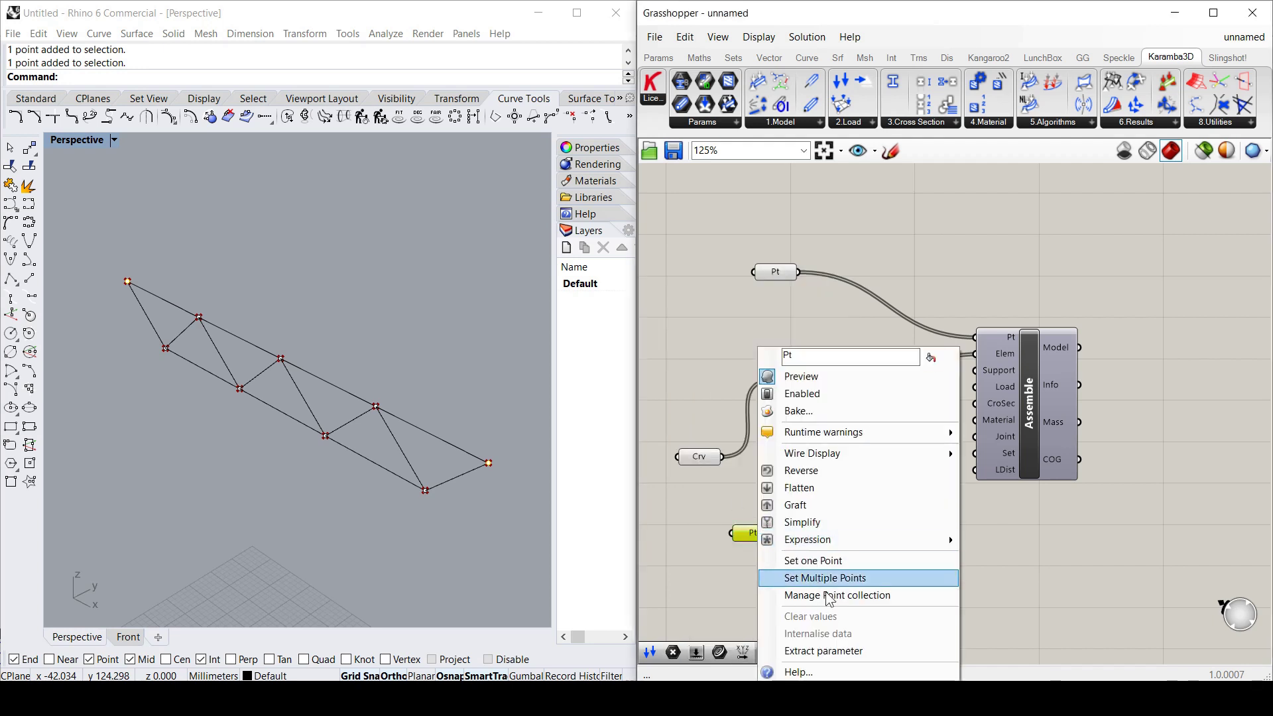
pyautogui.press('Escape')
# - Reposition the end-point parameter lower left on the canvas
pyautogui.moveTo(759, 535); pyautogui.dragTo(762, 571)
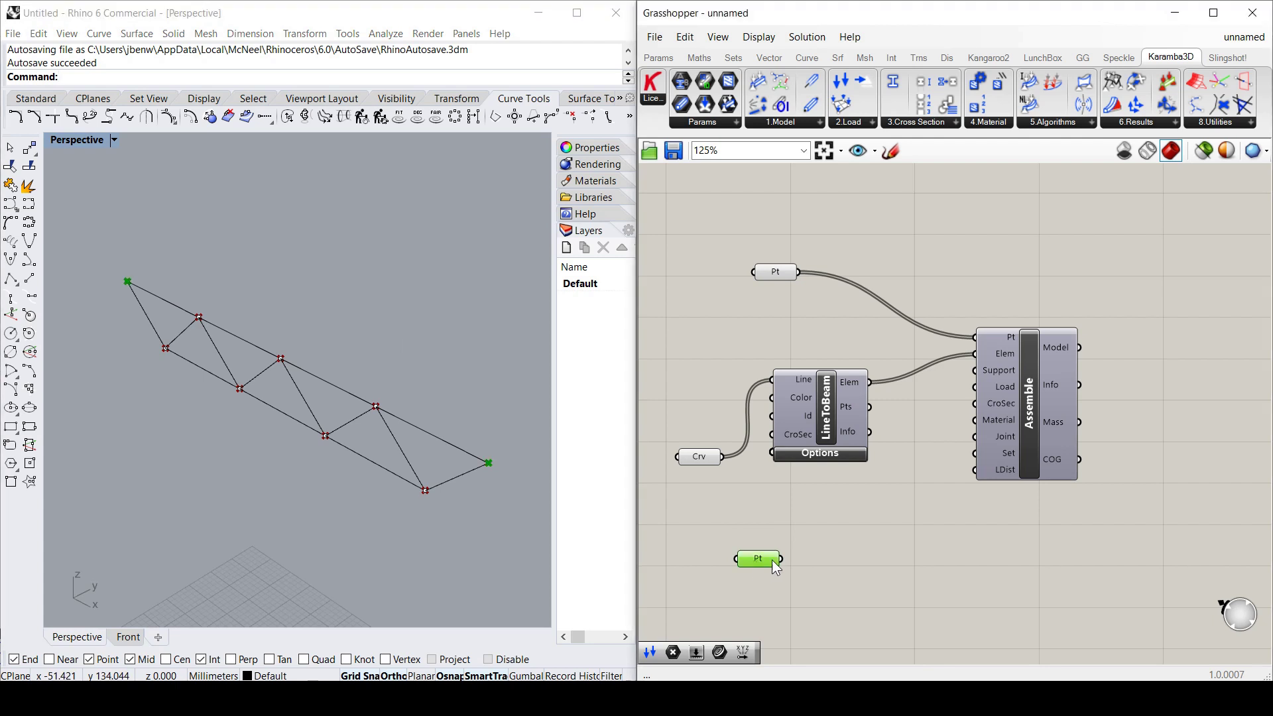
pyautogui.click(804, 545)
pyautogui.moveTo(781, 559); pyautogui.dragTo(907, 542)
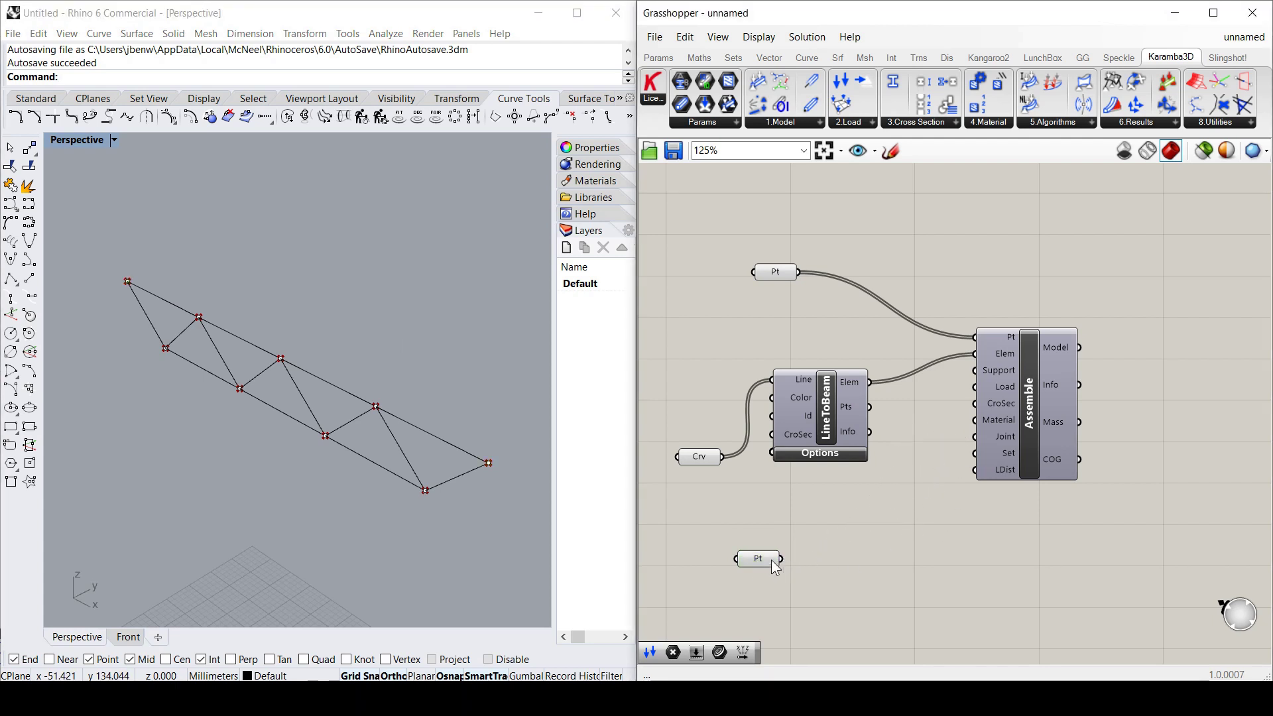
pyautogui.moveTo(775, 568); pyautogui.dragTo(720, 586)
# - Place Support (Karamba3D), replacing a wrong match, and wire the end points into its Pos|Ind input
pyautogui.doubleClick(830, 544)
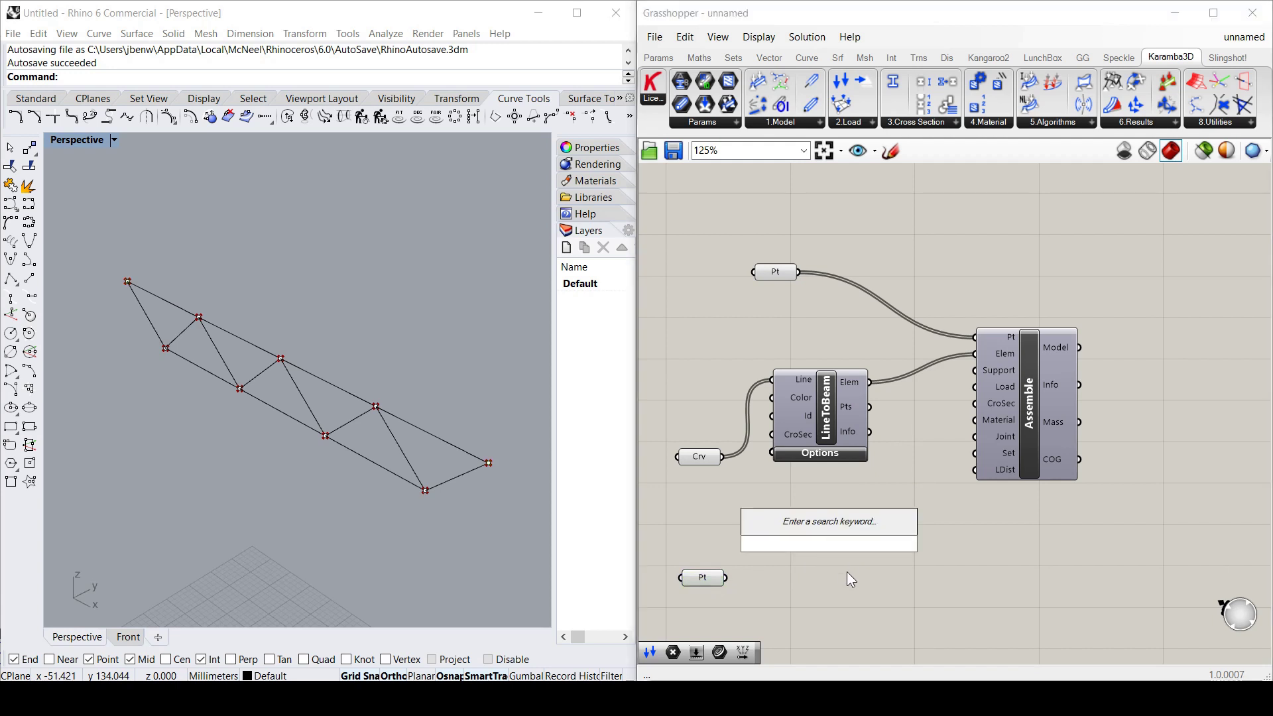
pyautogui.write('su')
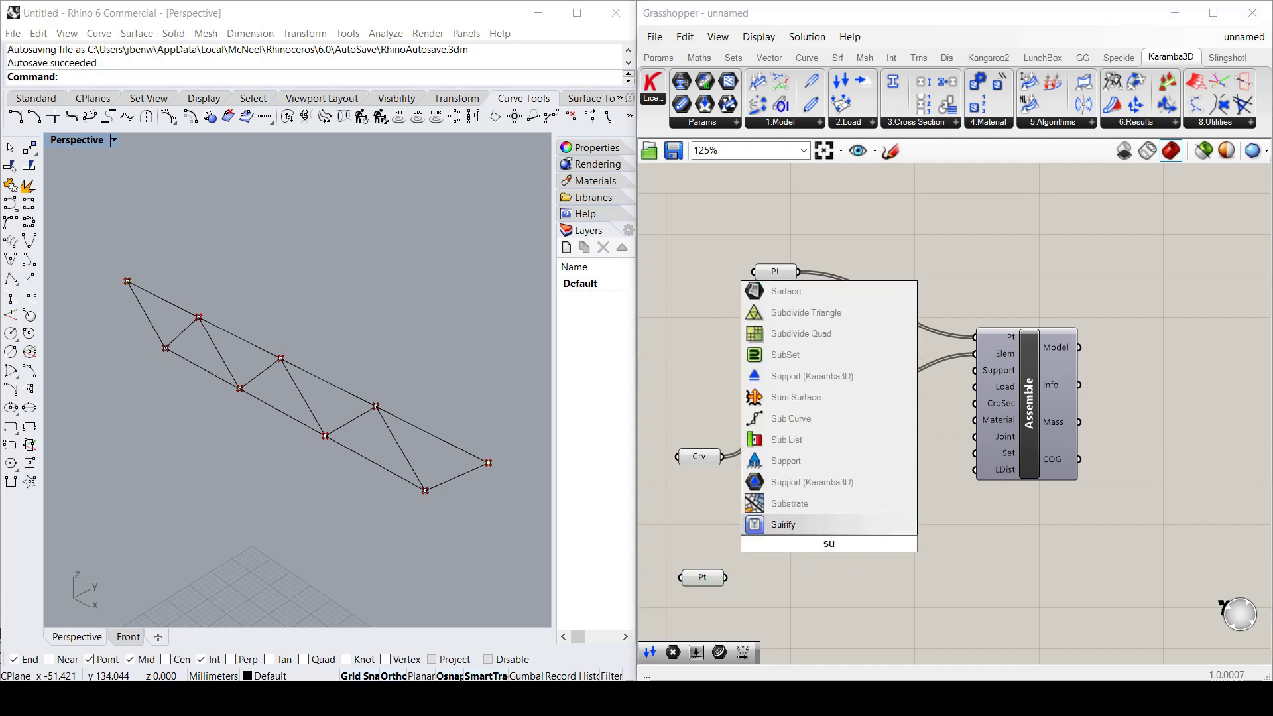
pyautogui.write('ppo')
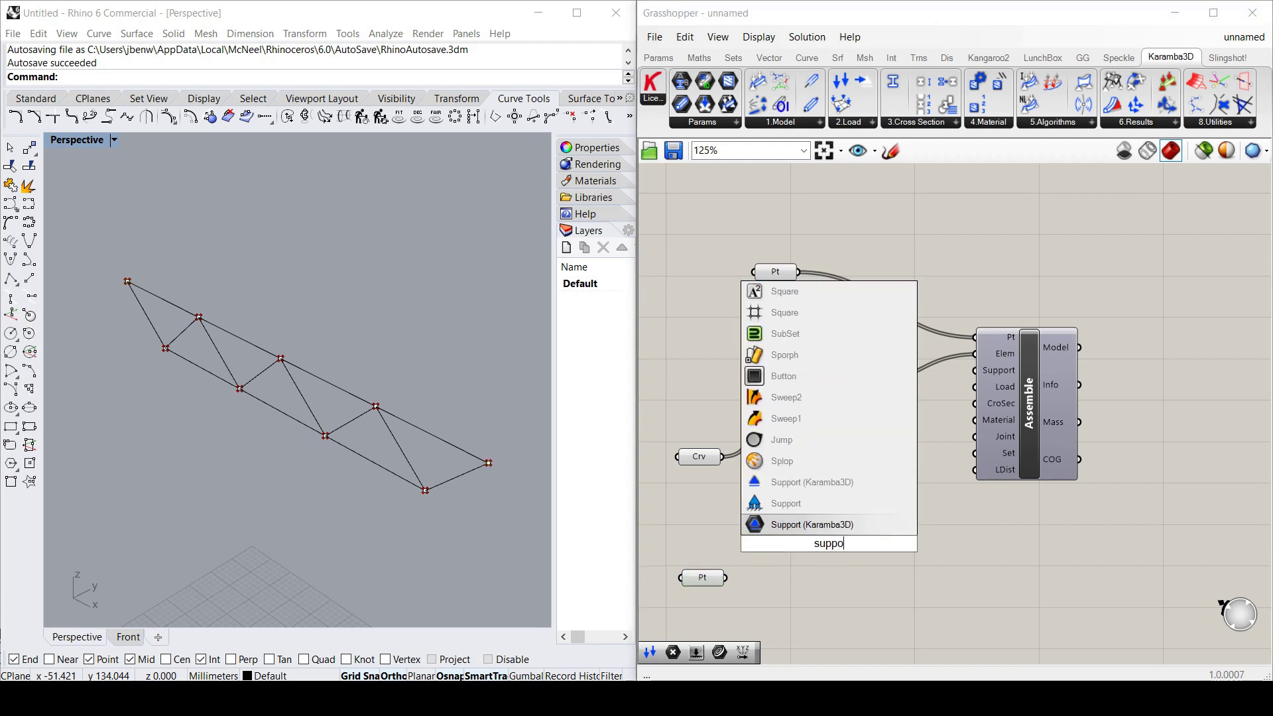
pyautogui.press('Return')
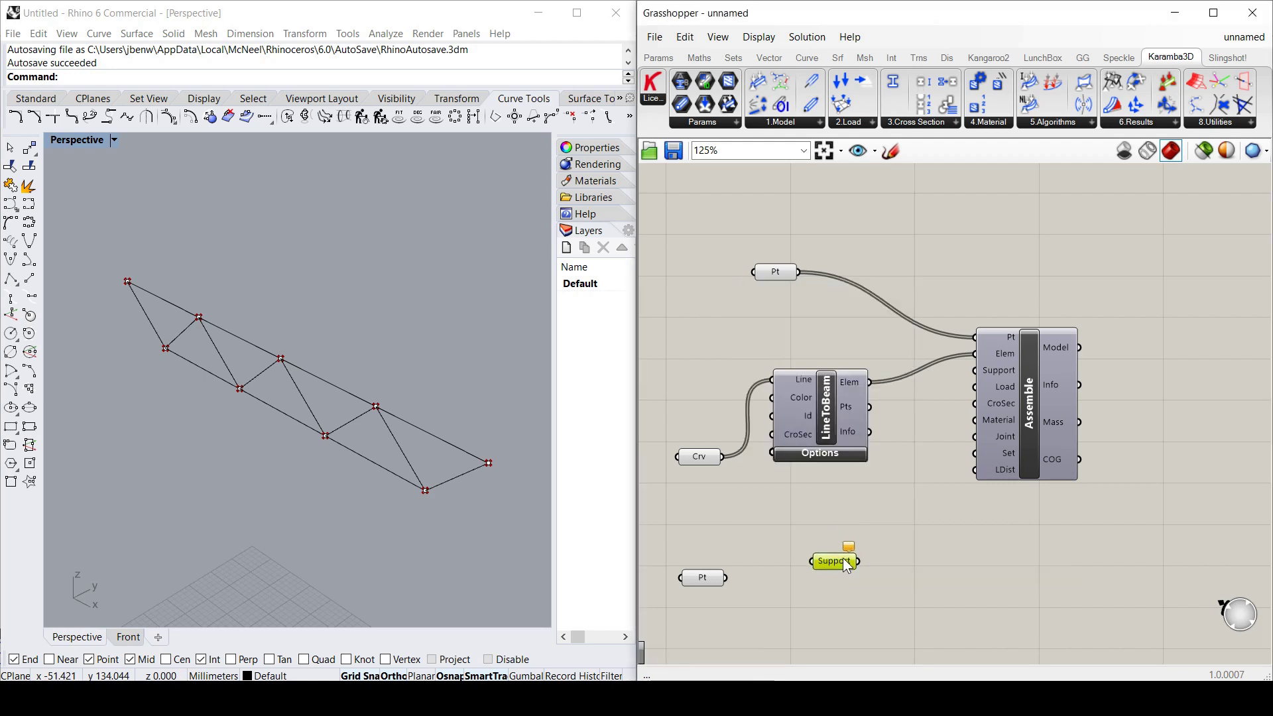
pyautogui.press('Delete')
pyautogui.doubleClick(829, 559)
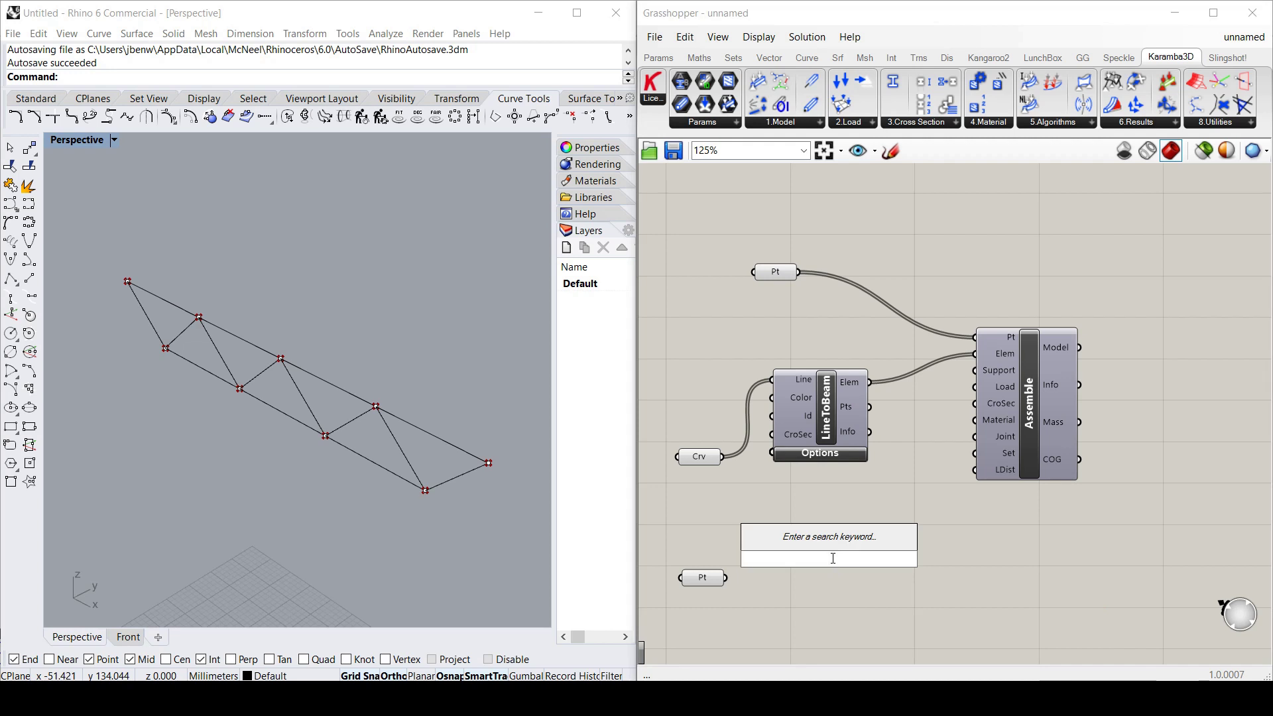
pyautogui.write('support')
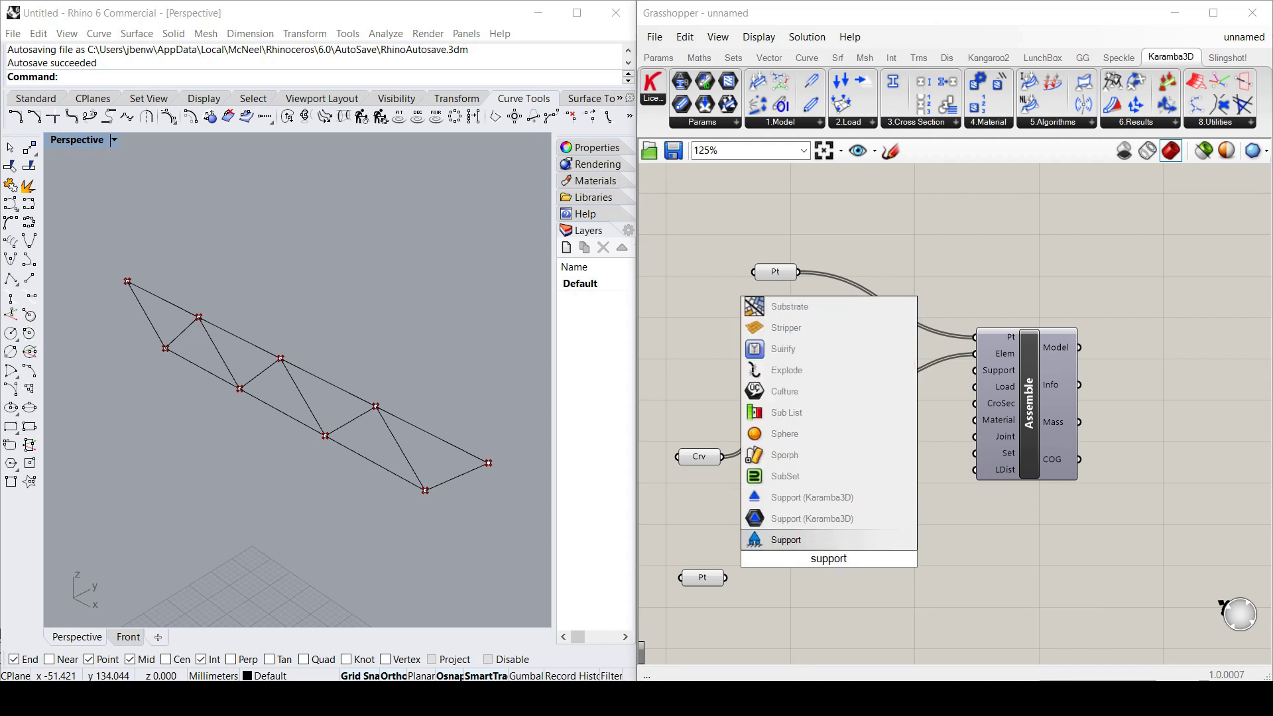
pyautogui.click(814, 497)
pyautogui.moveTo(782, 564); pyautogui.dragTo(816, 583)
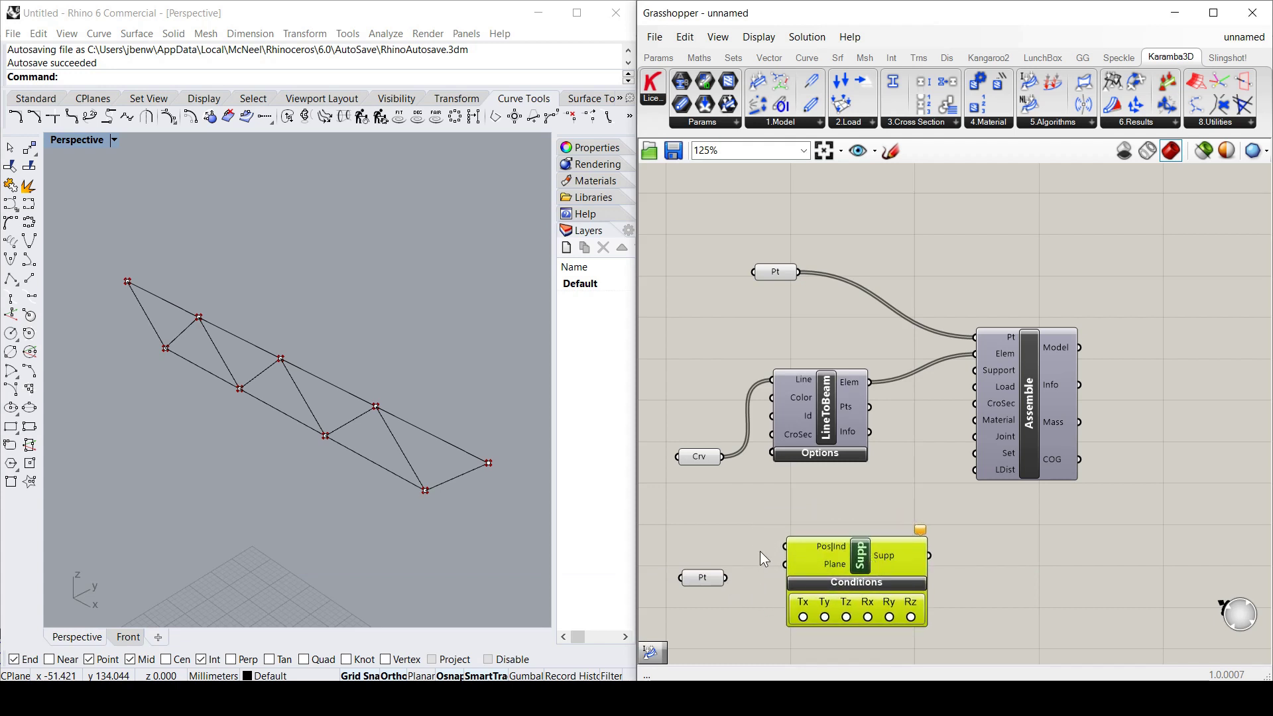
pyautogui.moveTo(727, 583); pyautogui.dragTo(785, 546)
pyautogui.moveTo(849, 573); pyautogui.dragTo(829, 552)
pyautogui.click(964, 546)
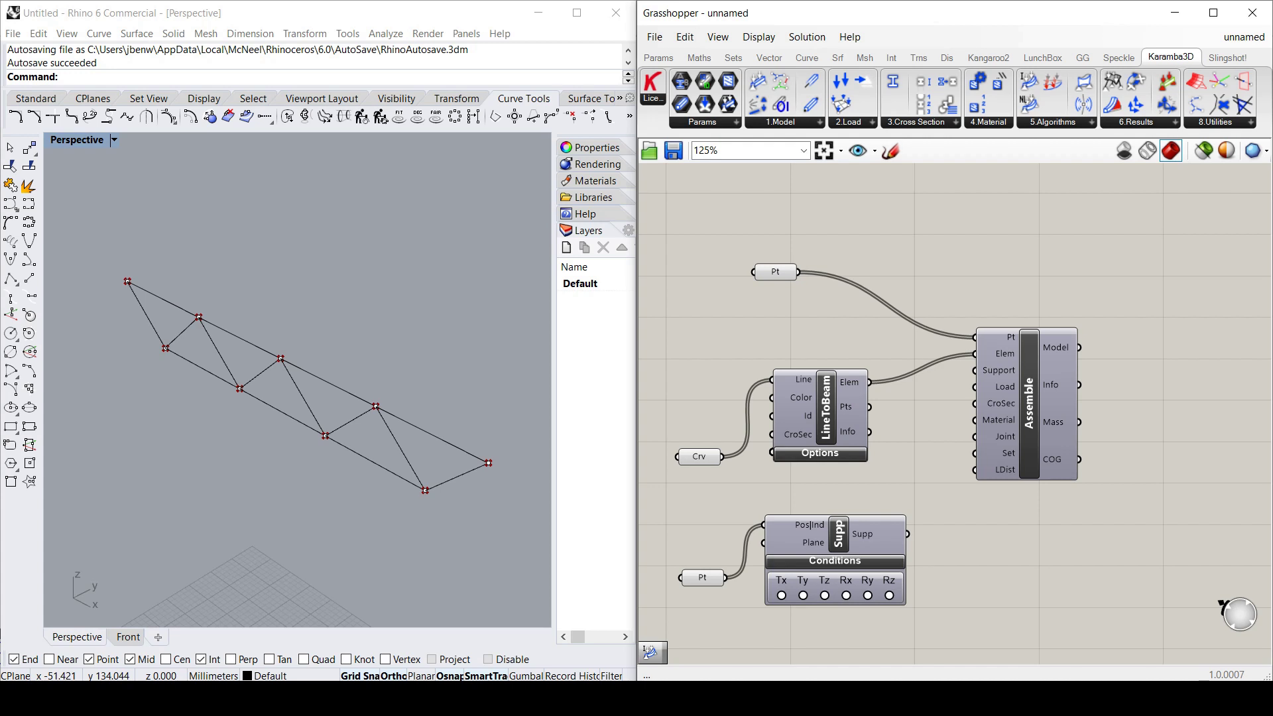
# - Toggle Tx, Ty, Tz, Rx, Ry and Rz fixed on Support and wire it into Assemble's Support input
pyautogui.scroll(-3, 1127, 398)
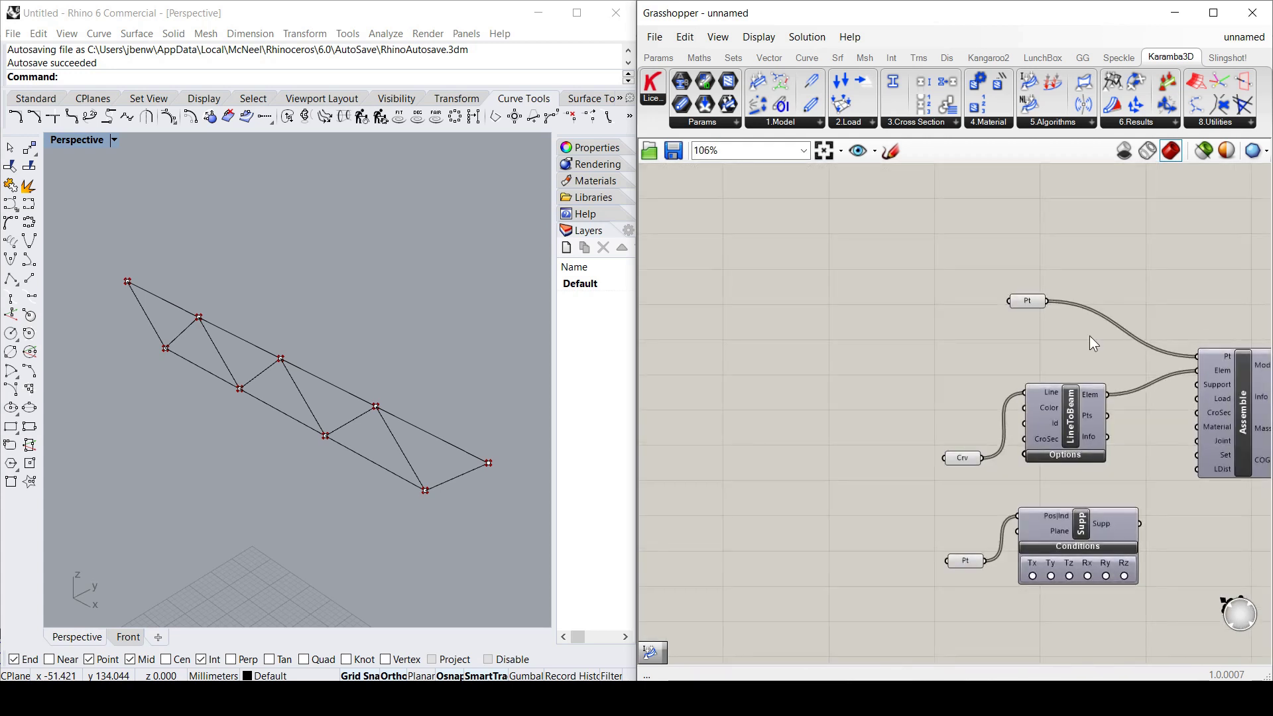
pyautogui.scroll(2, 1064, 473)
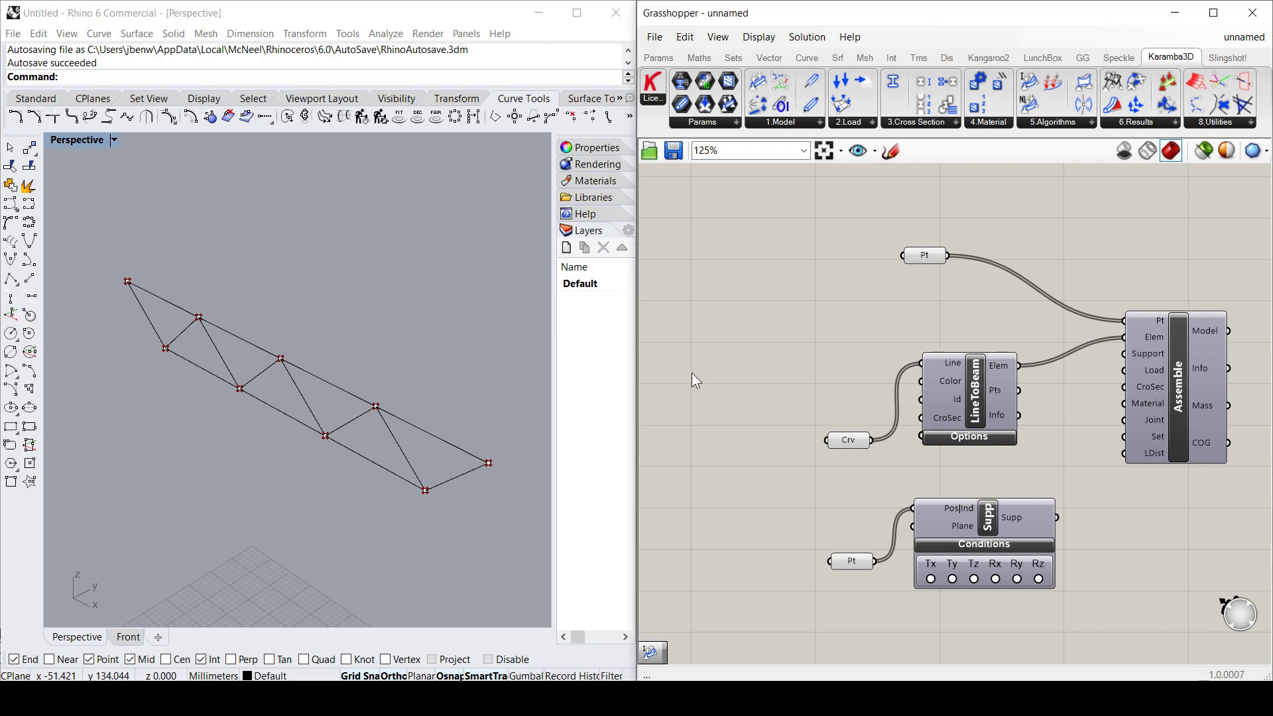
pyautogui.scroll(-2, 691, 372)
pyautogui.scroll(3, 702, 388)
pyautogui.click(797, 541)
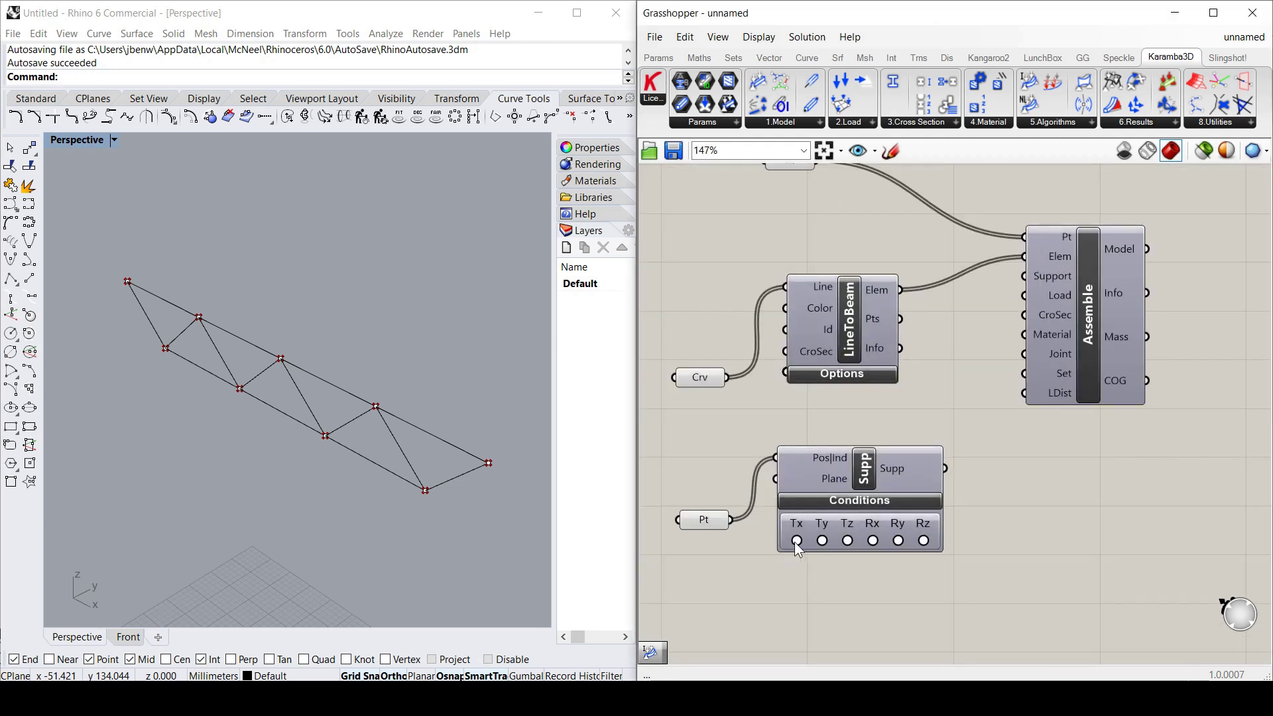
pyautogui.click(873, 541)
pyautogui.click(899, 542)
pyautogui.click(924, 541)
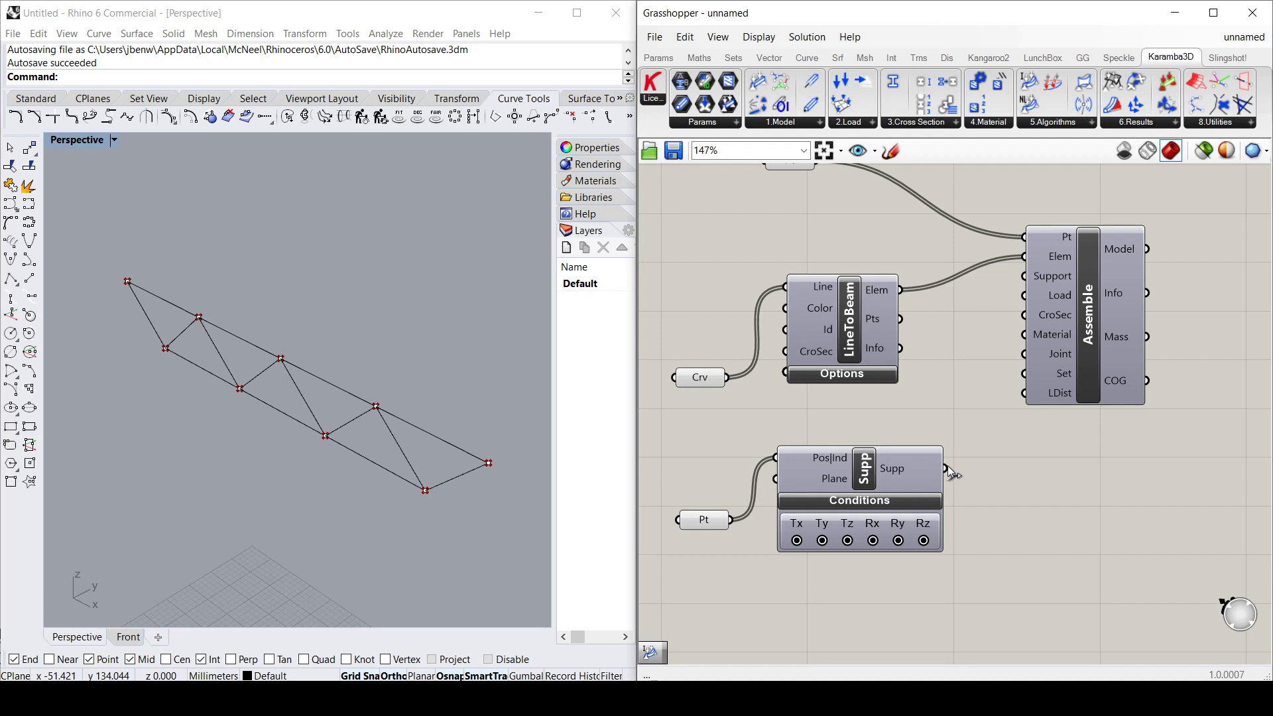
pyautogui.moveTo(946, 468); pyautogui.dragTo(1023, 277)
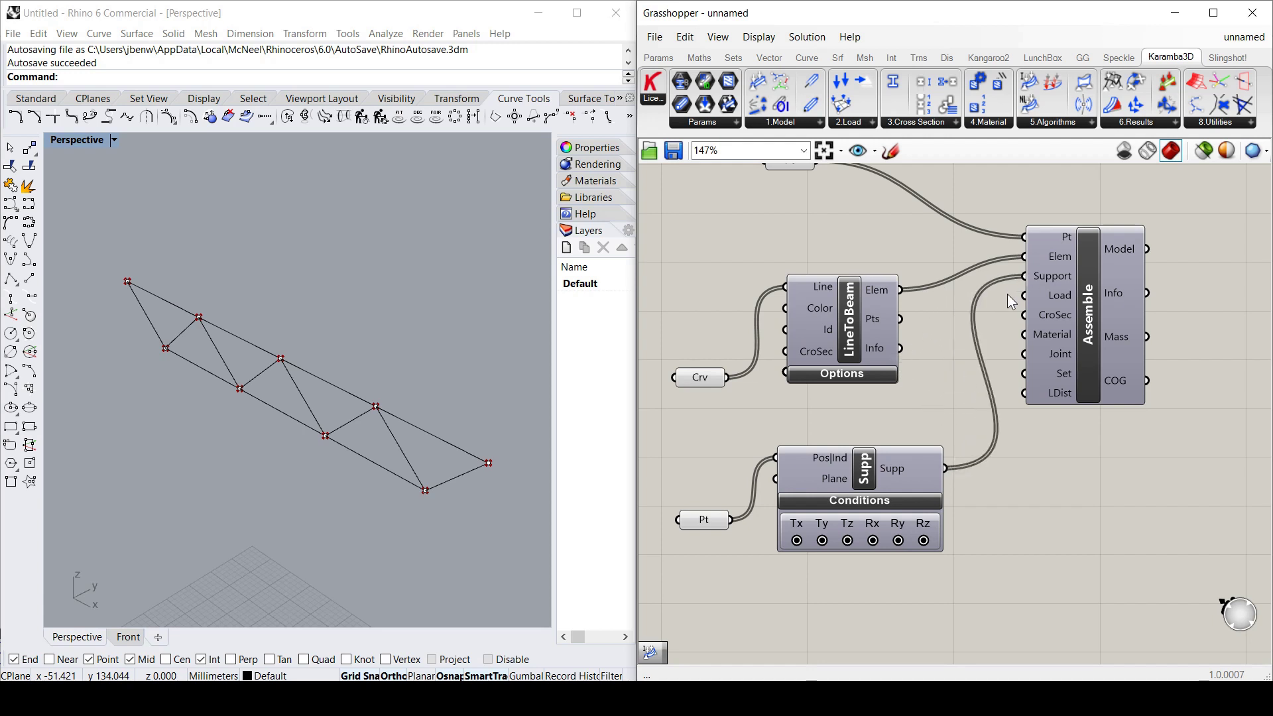
pyautogui.scroll(-3, 1082, 455)
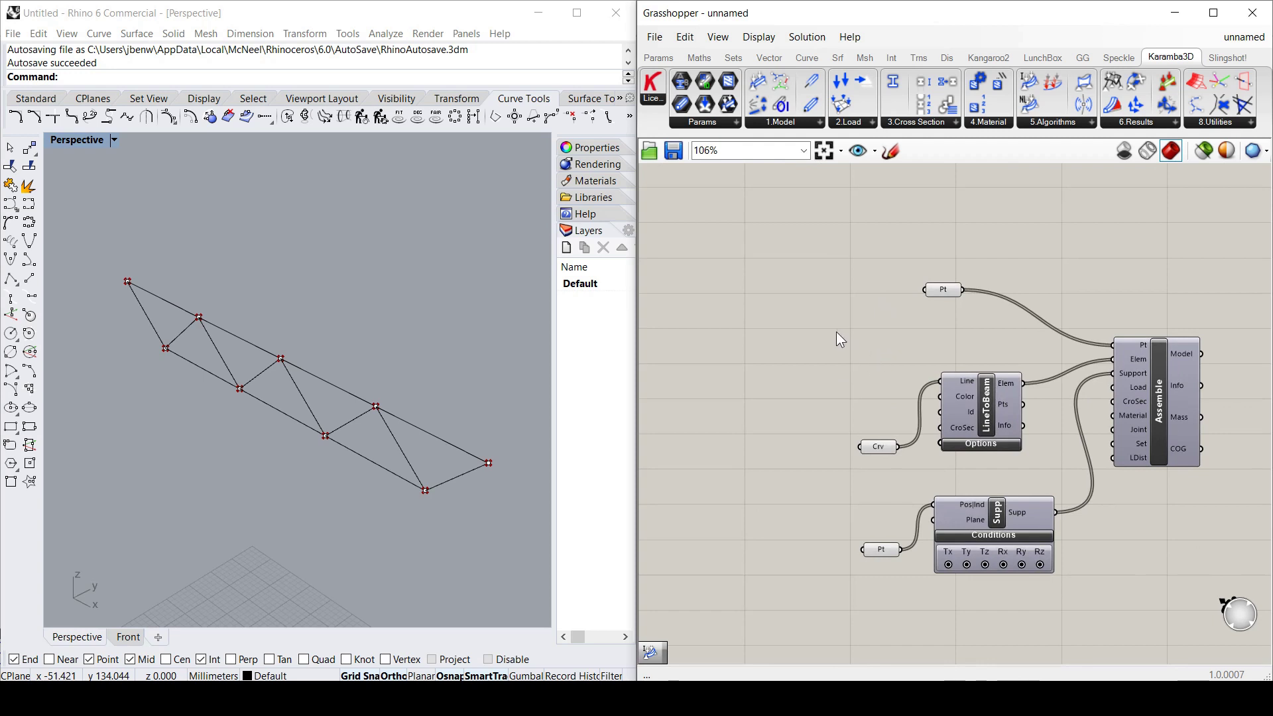
# - Place a Gravity Loads component and connect its Load output to Assemble's Load input
pyautogui.moveTo(944, 296); pyautogui.dragTo(923, 210)
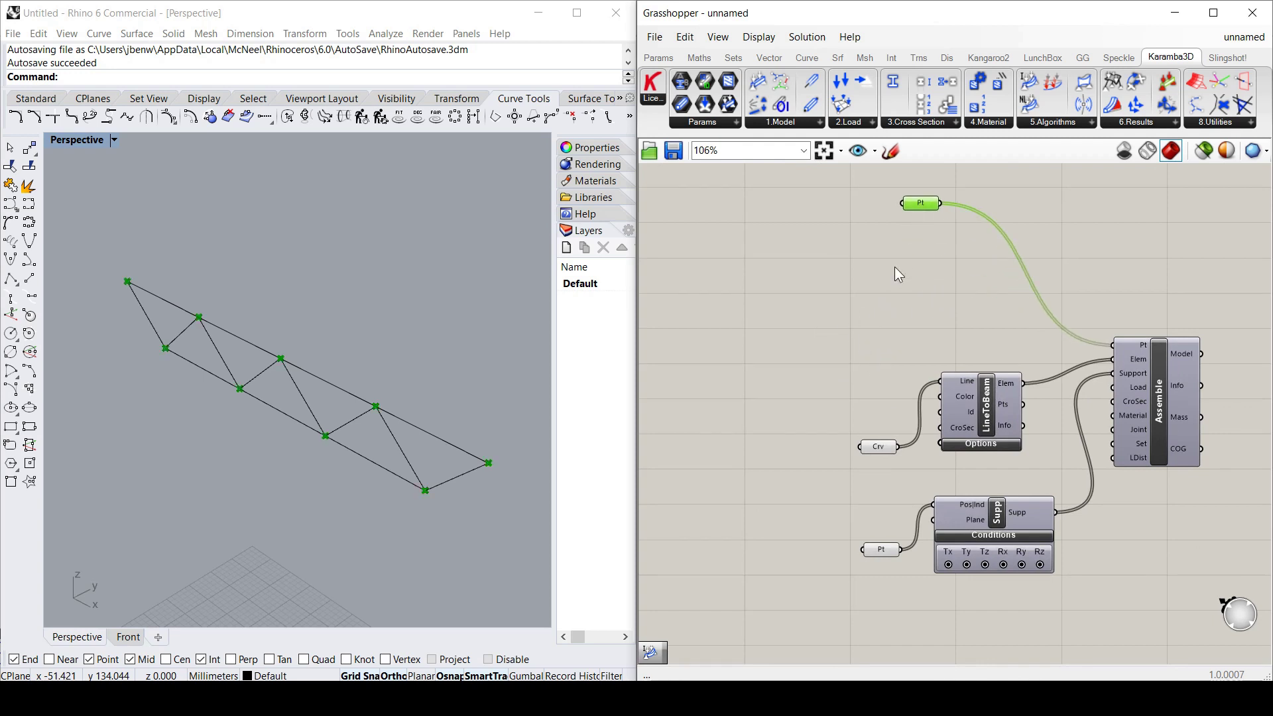
pyautogui.click(834, 300)
pyautogui.doubleClick(840, 295)
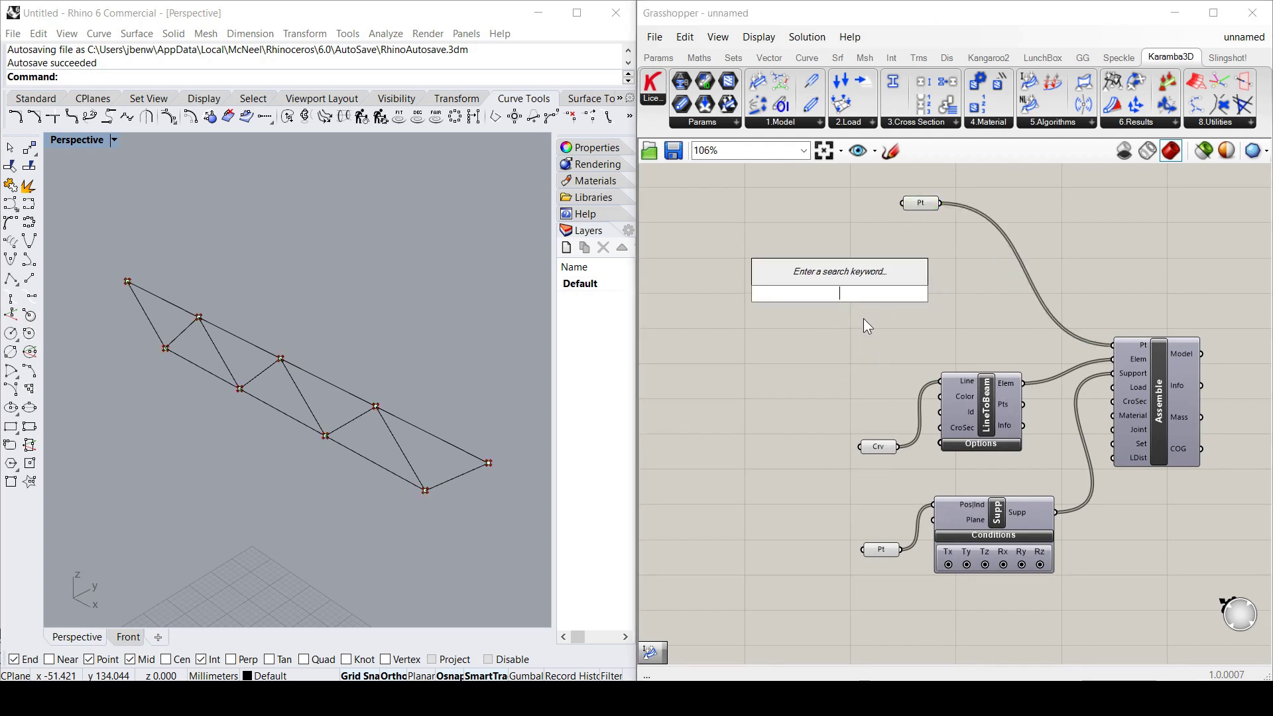
pyautogui.write('load')
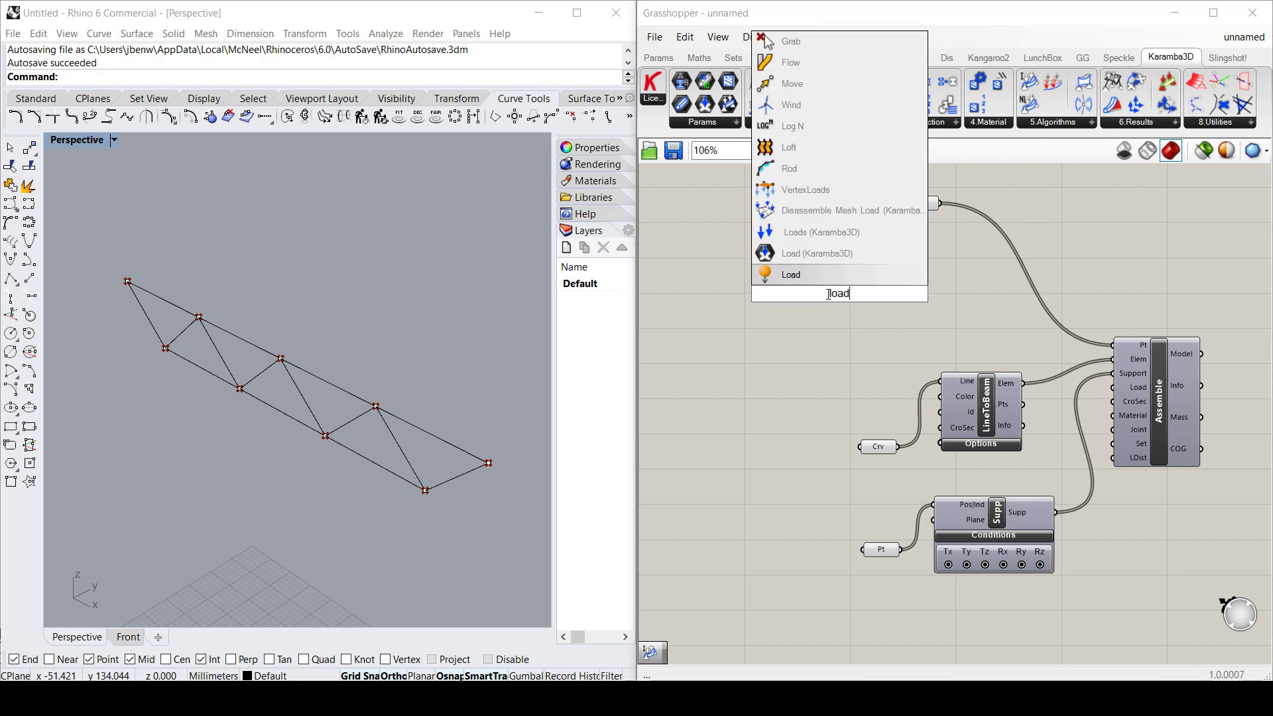
pyautogui.click(809, 252)
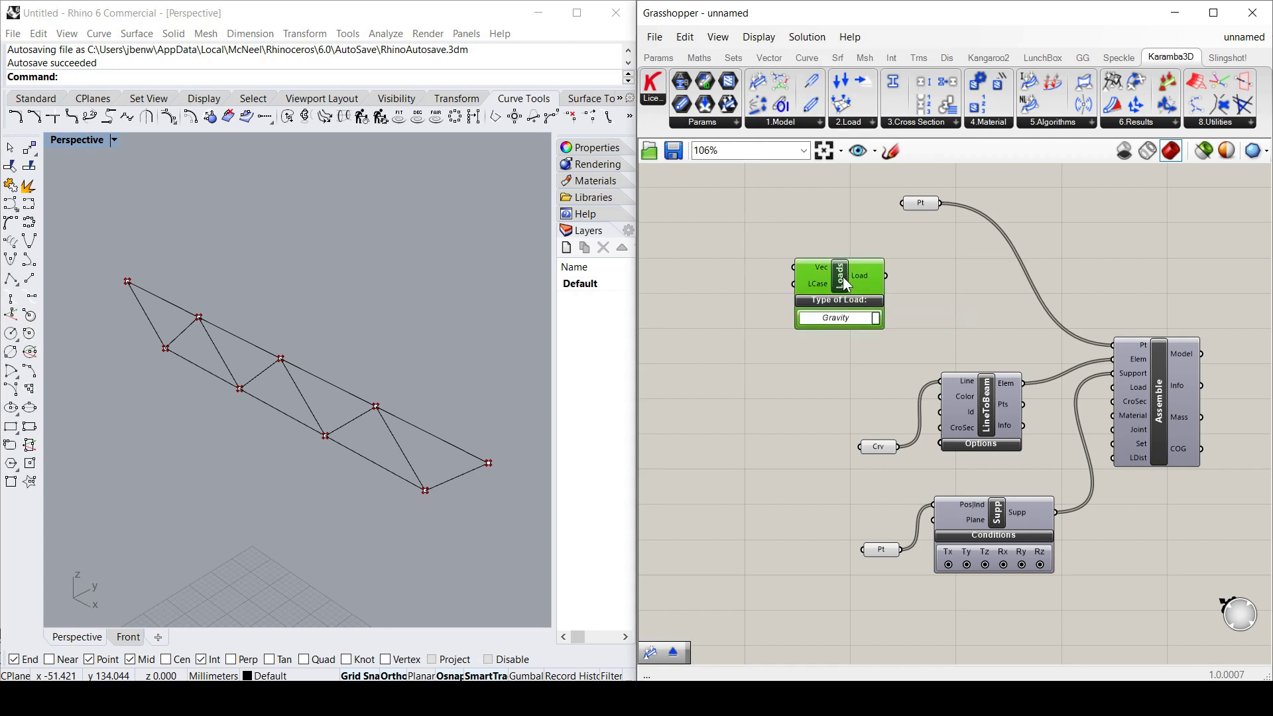
pyautogui.moveTo(842, 276); pyautogui.dragTo(874, 260)
pyautogui.scroll(1, 782, 254)
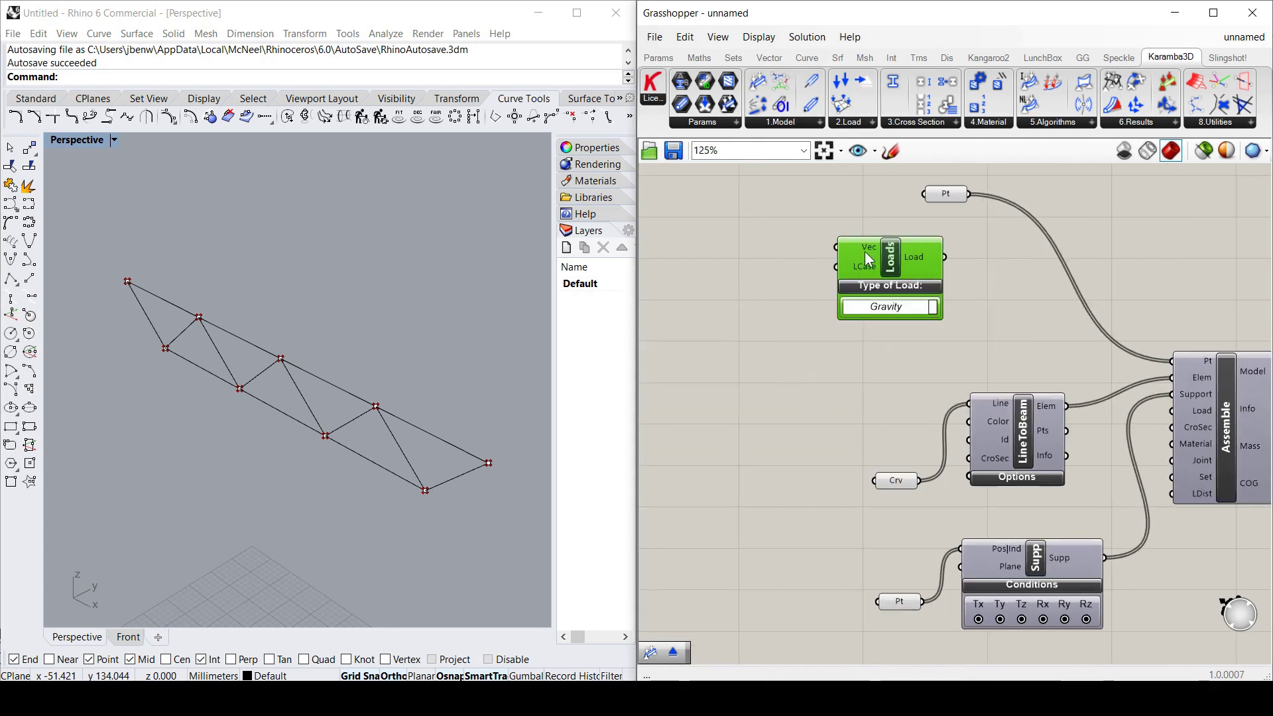
pyautogui.moveTo(872, 268)
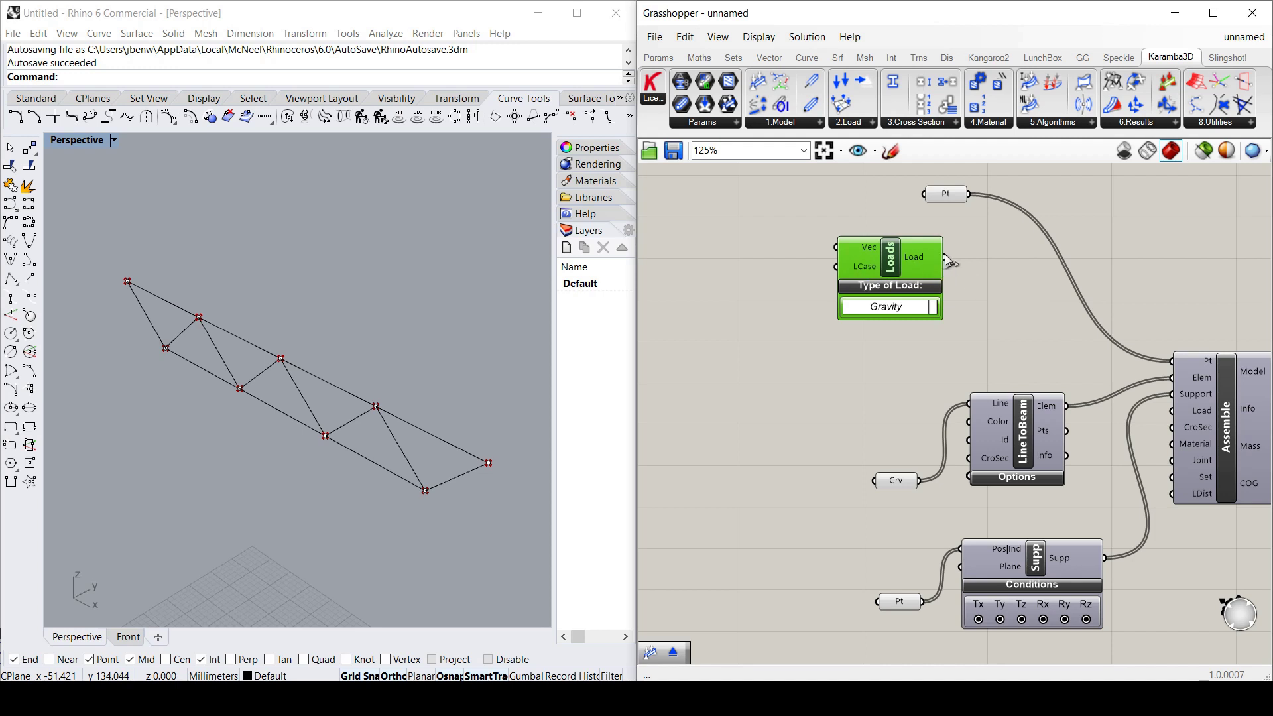
pyautogui.moveTo(945, 258); pyautogui.dragTo(1173, 410)
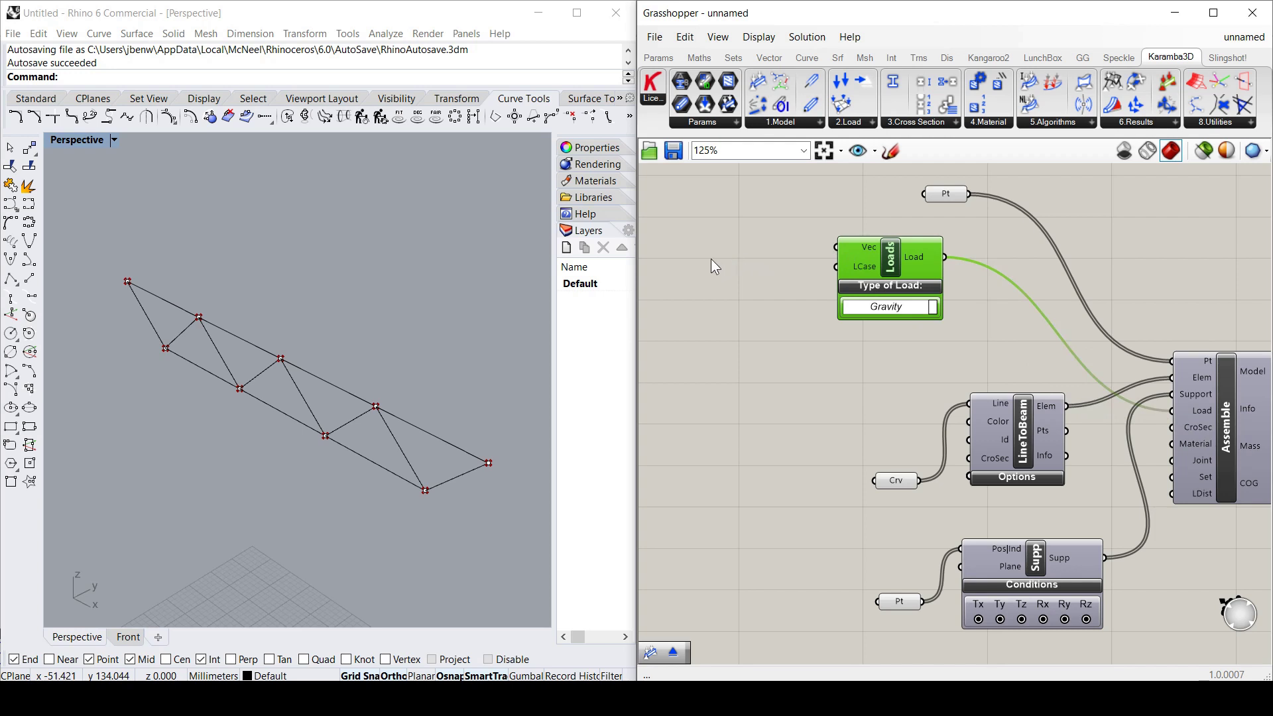
# - Place a Unit Z component from the Vector tab's vector list
pyautogui.click(762, 59)
pyautogui.click(994, 123)
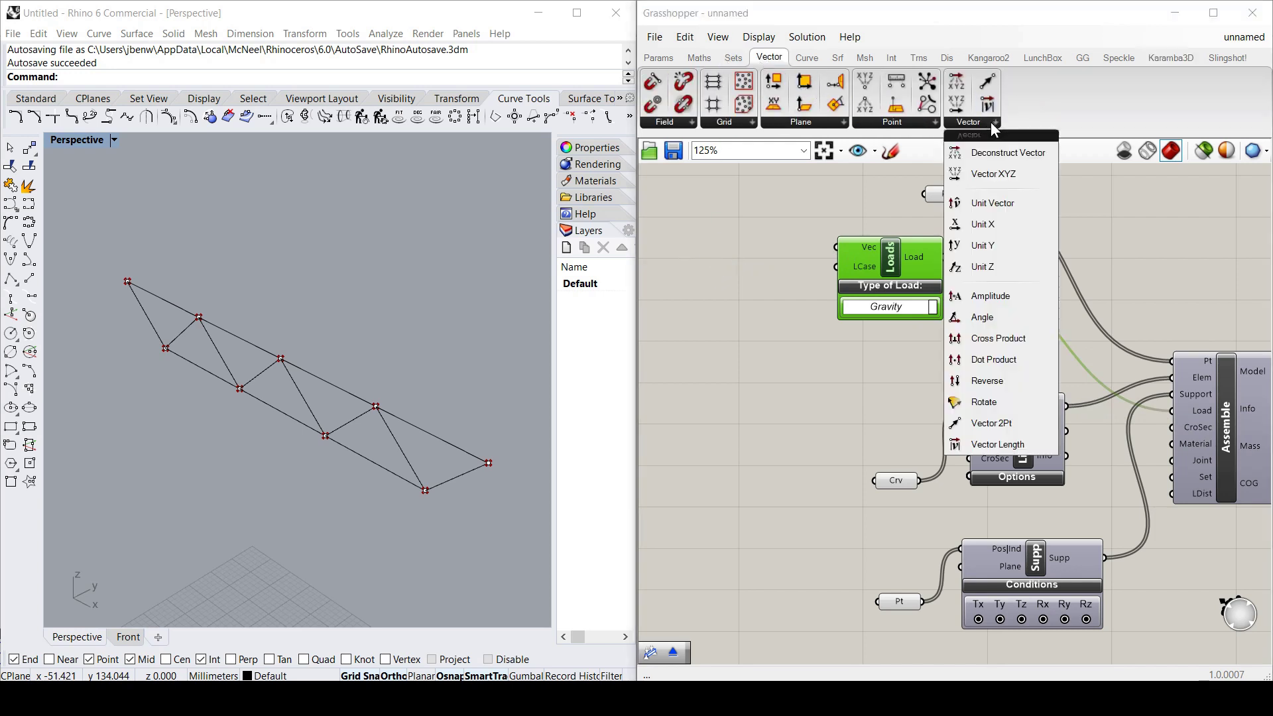
pyautogui.click(998, 266)
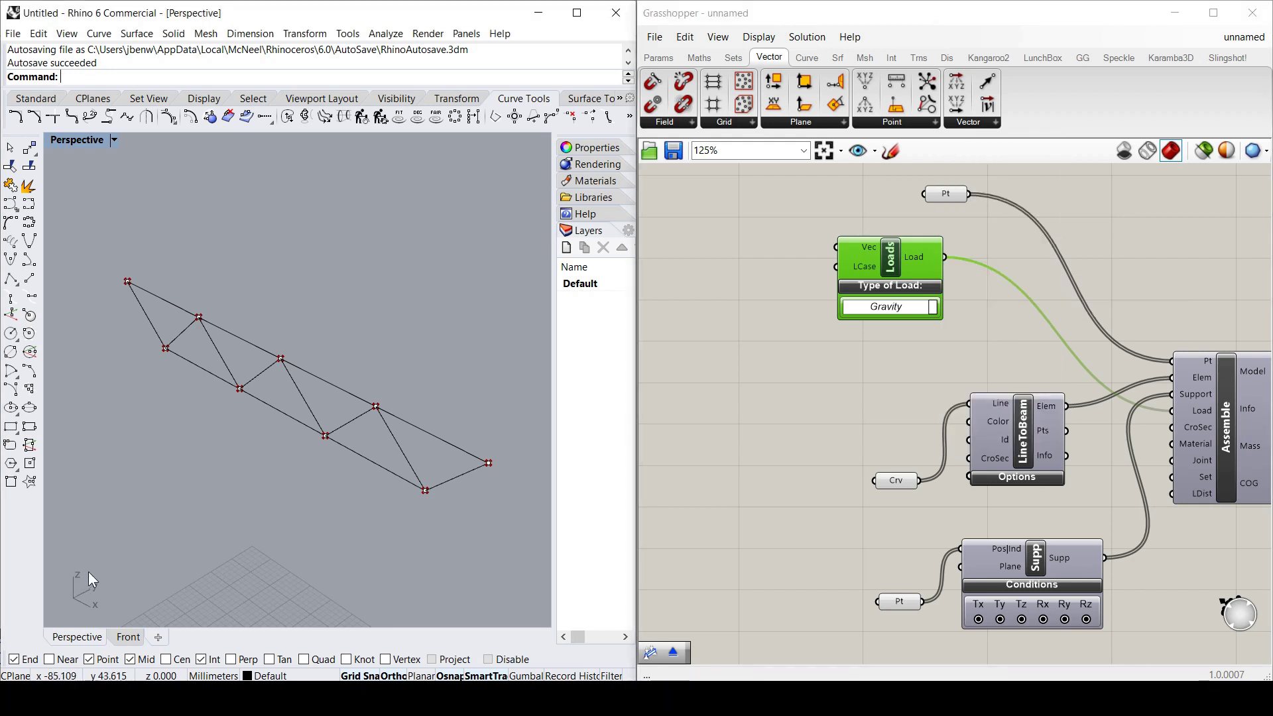
pyautogui.moveTo(780, 291); pyautogui.dragTo(727, 313)
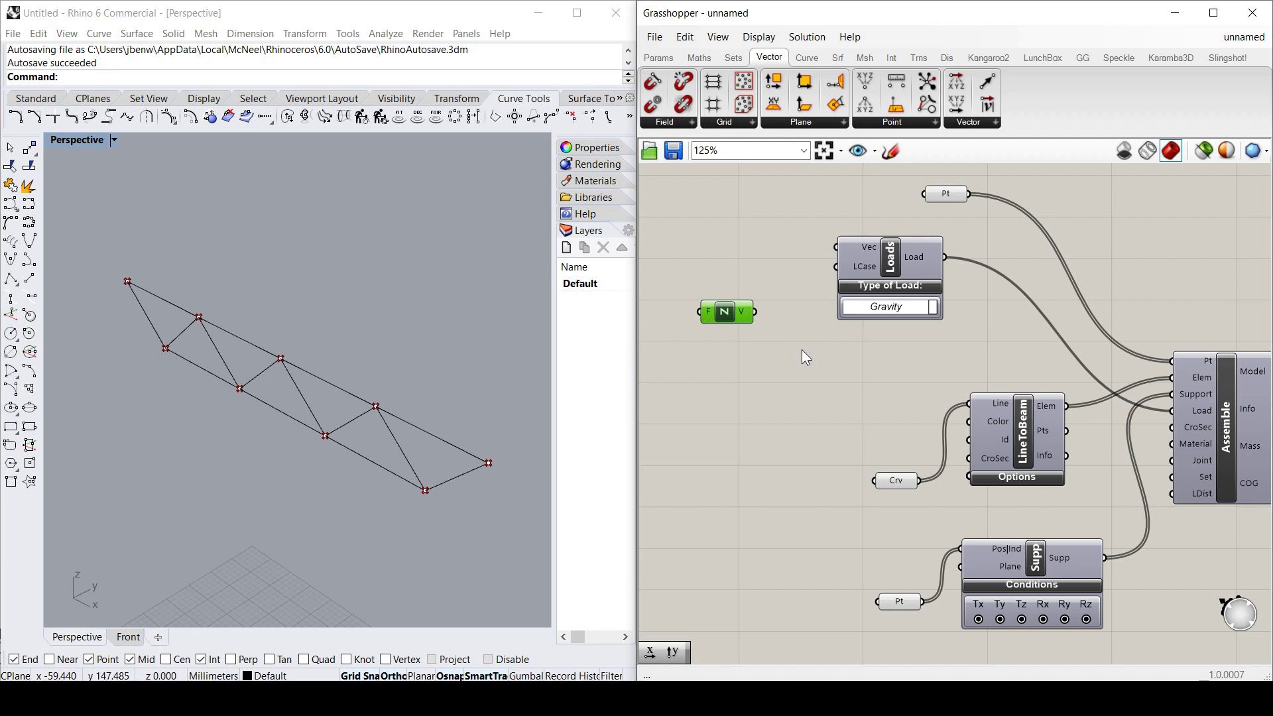
# - Add a Multiplication component and wire Unit Z's vector into its A input
pyautogui.doubleClick(789, 382)
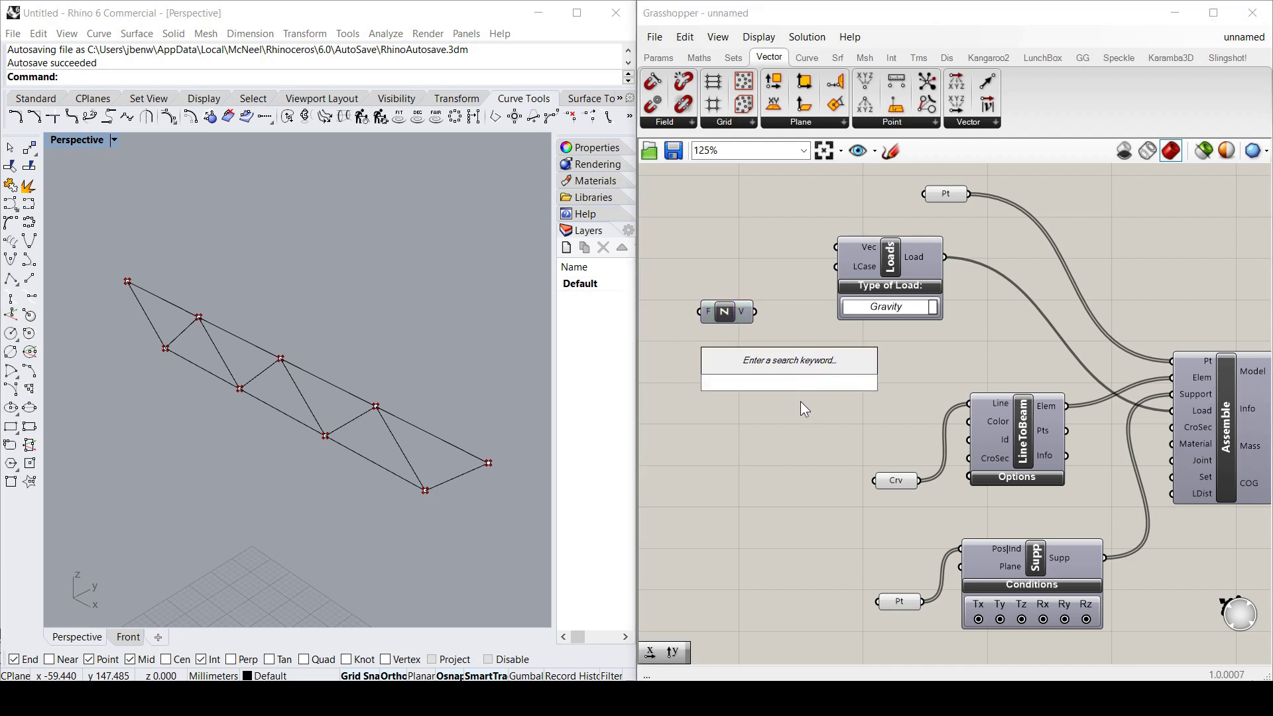
pyautogui.write('mul')
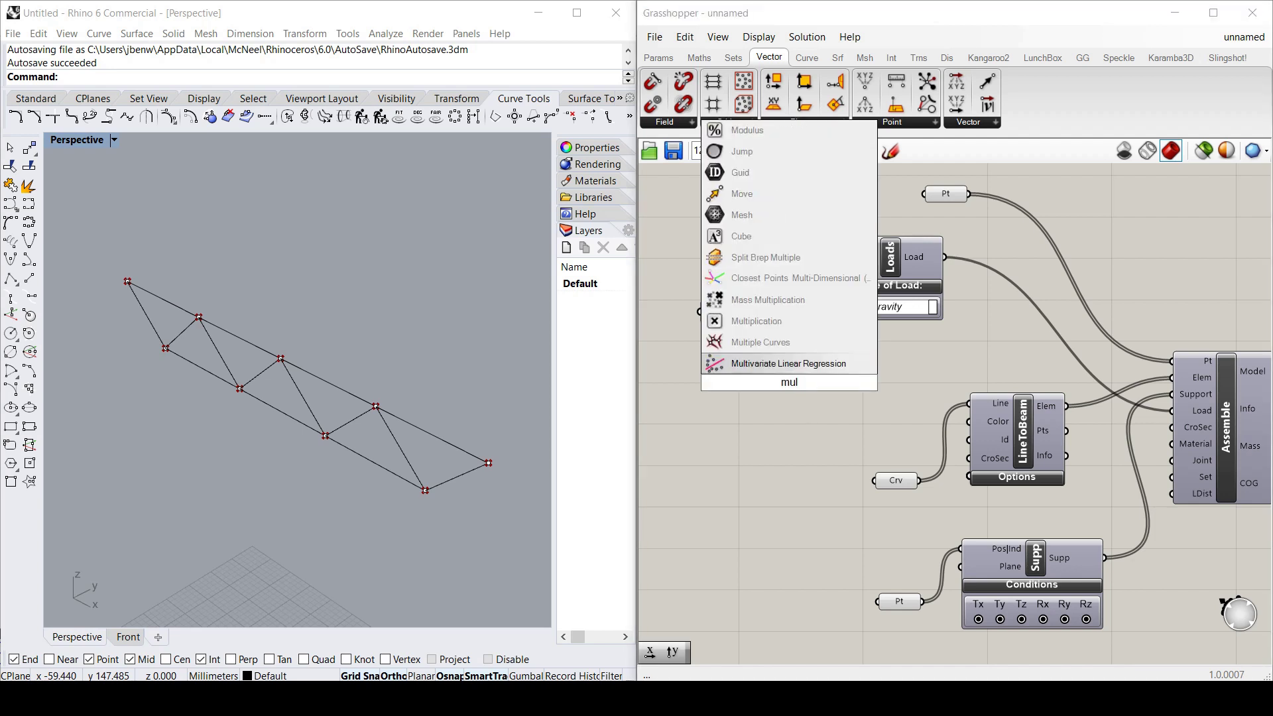
pyautogui.write('t')
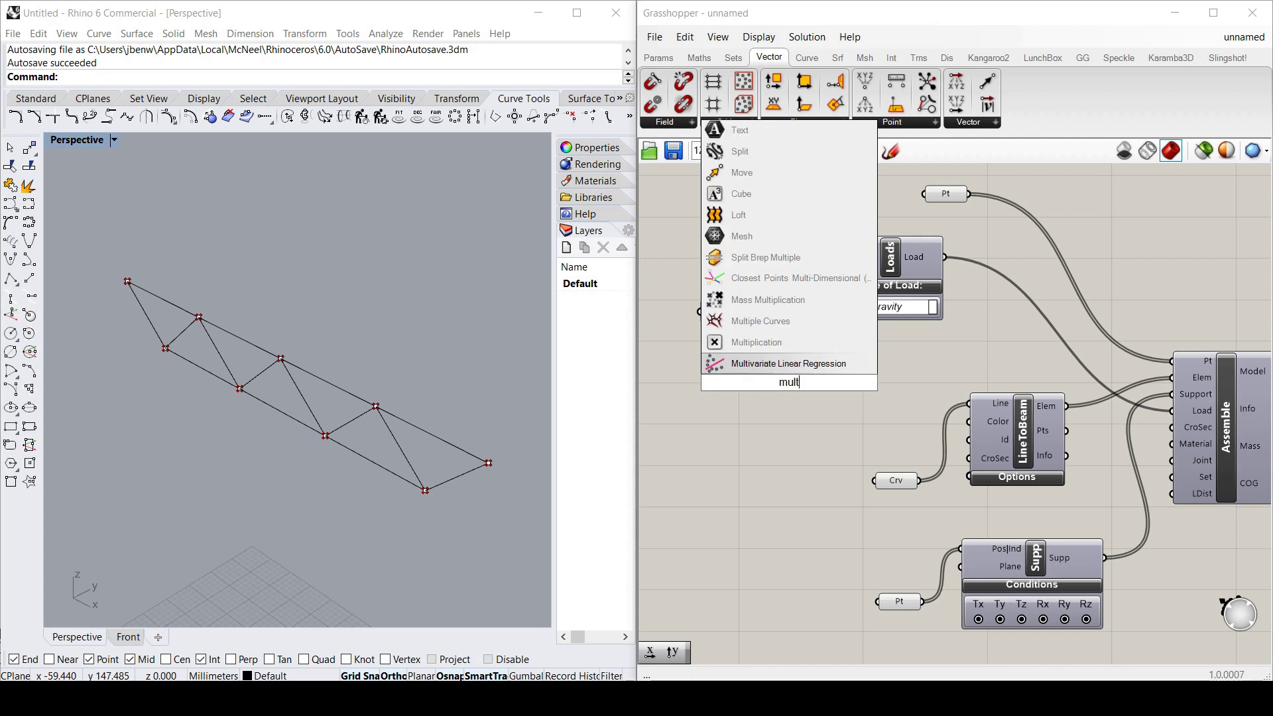
pyautogui.click(779, 345)
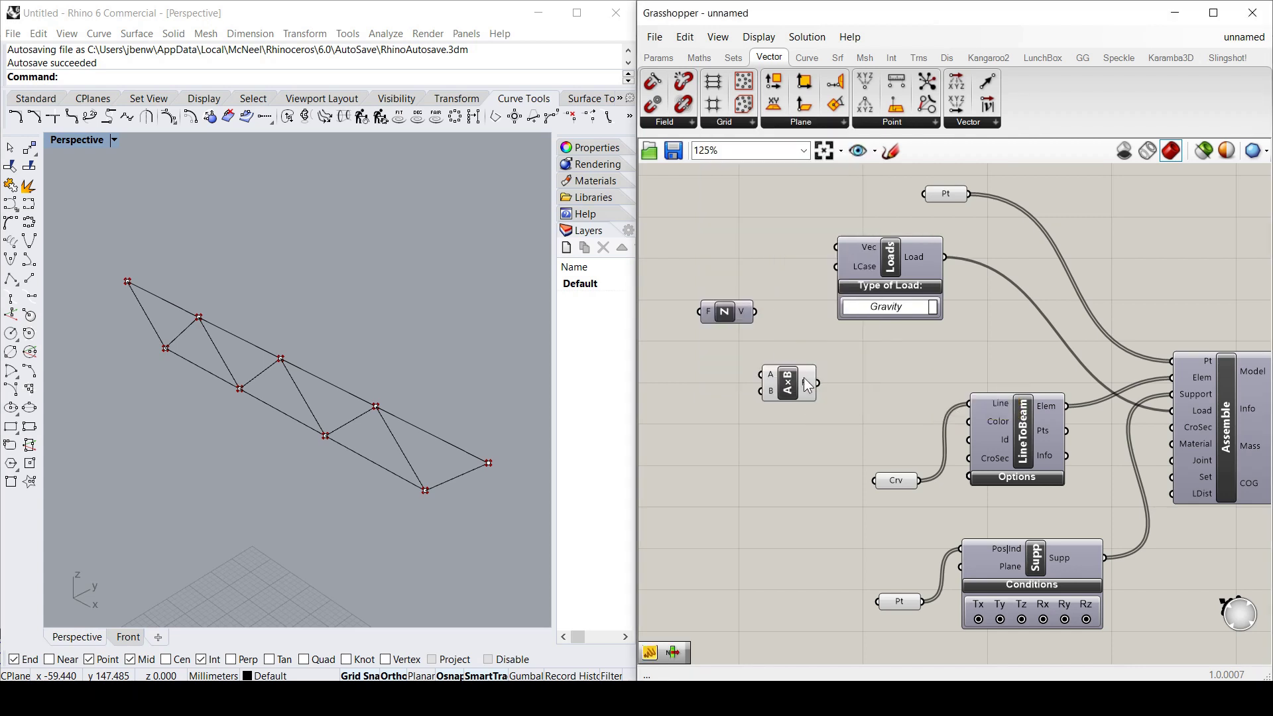
pyautogui.moveTo(730, 315); pyautogui.dragTo(706, 302)
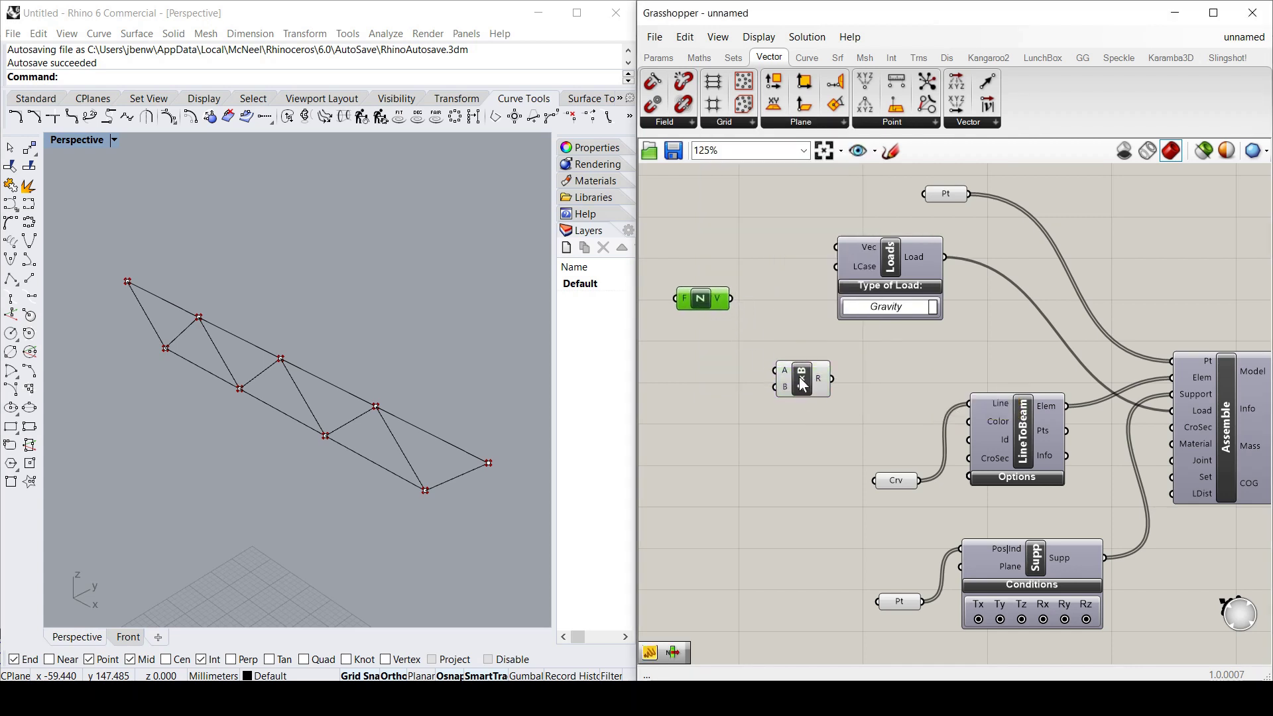
pyautogui.moveTo(802, 379); pyautogui.dragTo(775, 365)
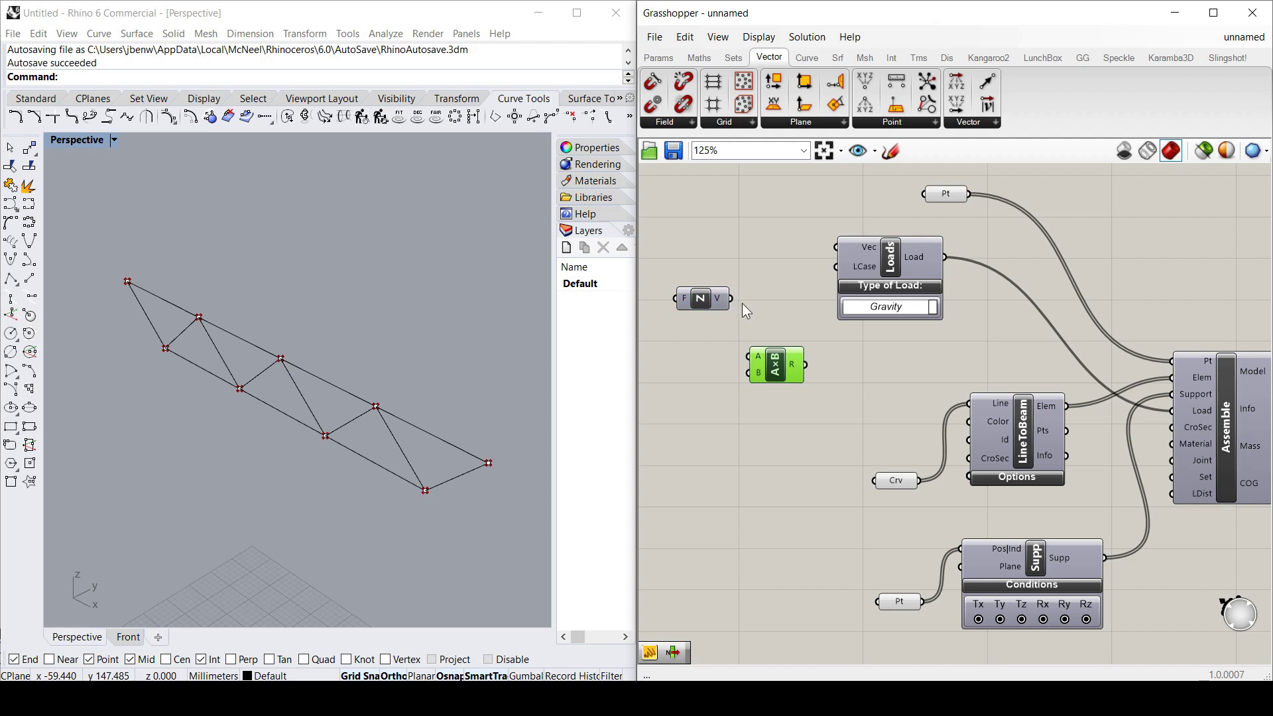
pyautogui.moveTo(732, 299); pyautogui.dragTo(749, 356)
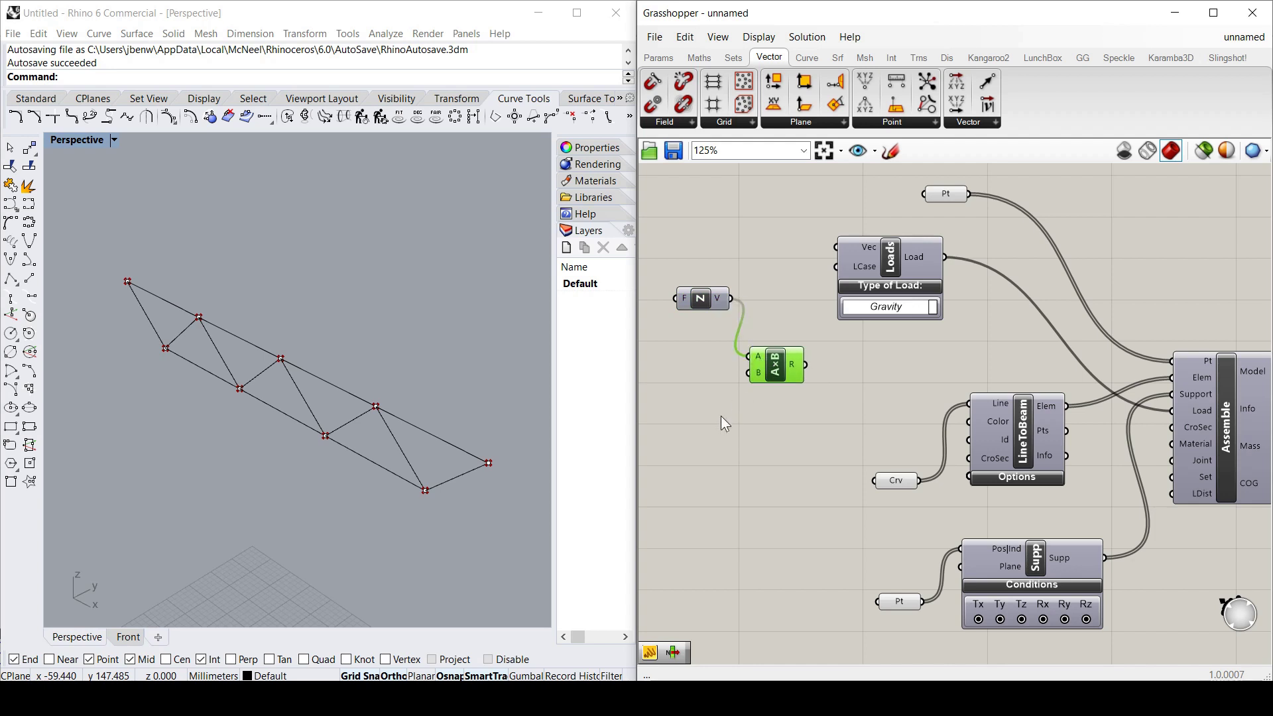
pyautogui.click(692, 415)
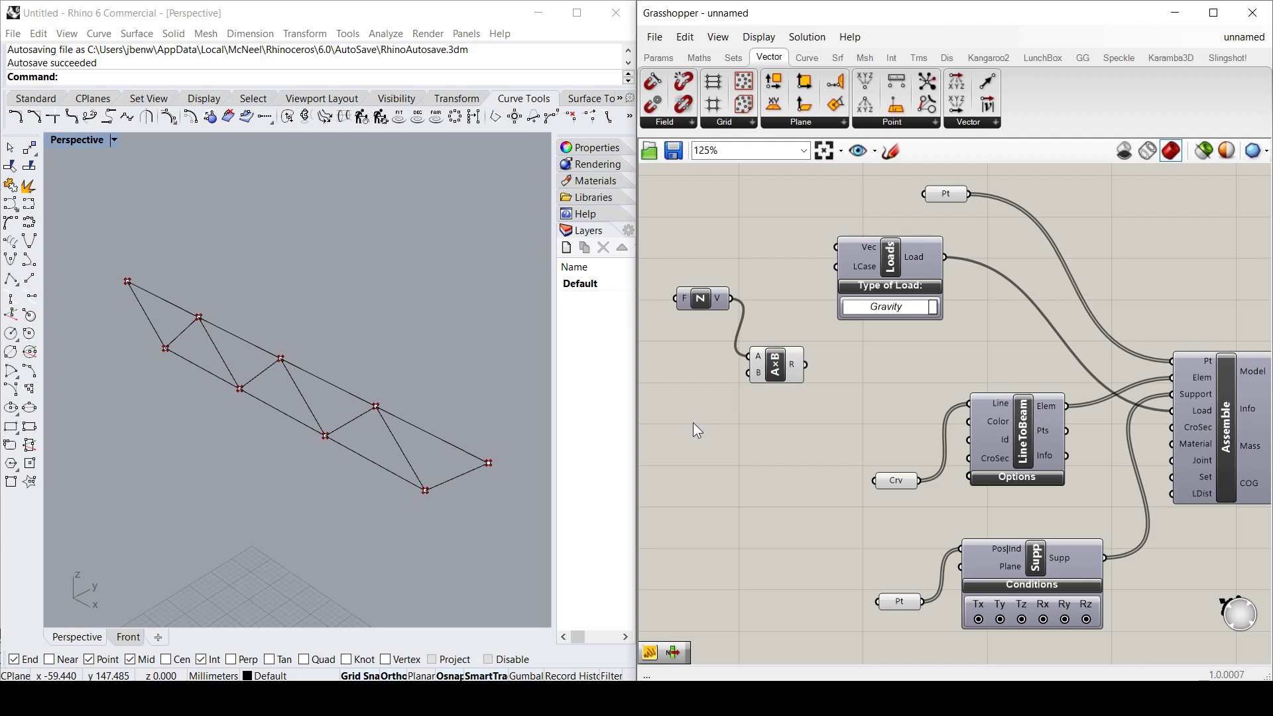
# - Add a panel with value 50 and wire it into the multiplication's B input
pyautogui.doubleClick(694, 423)
pyautogui.write('panel')
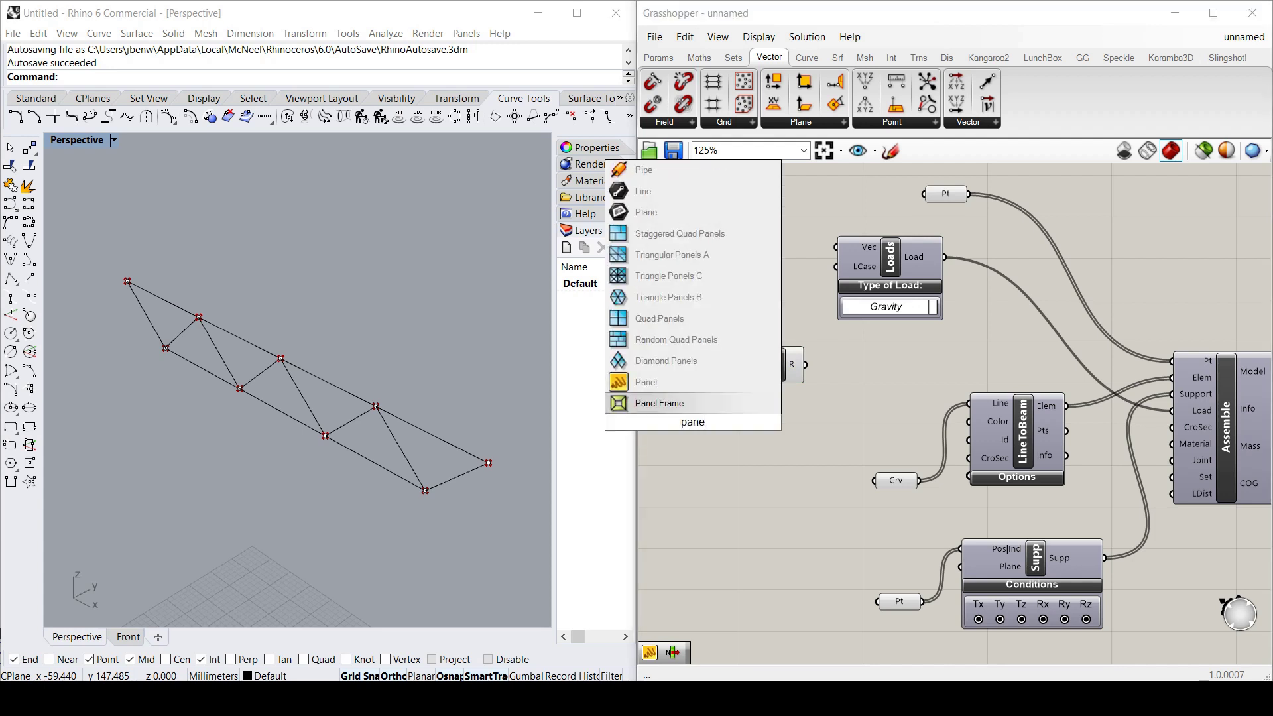
pyautogui.press('Return')
pyautogui.click(700, 419)
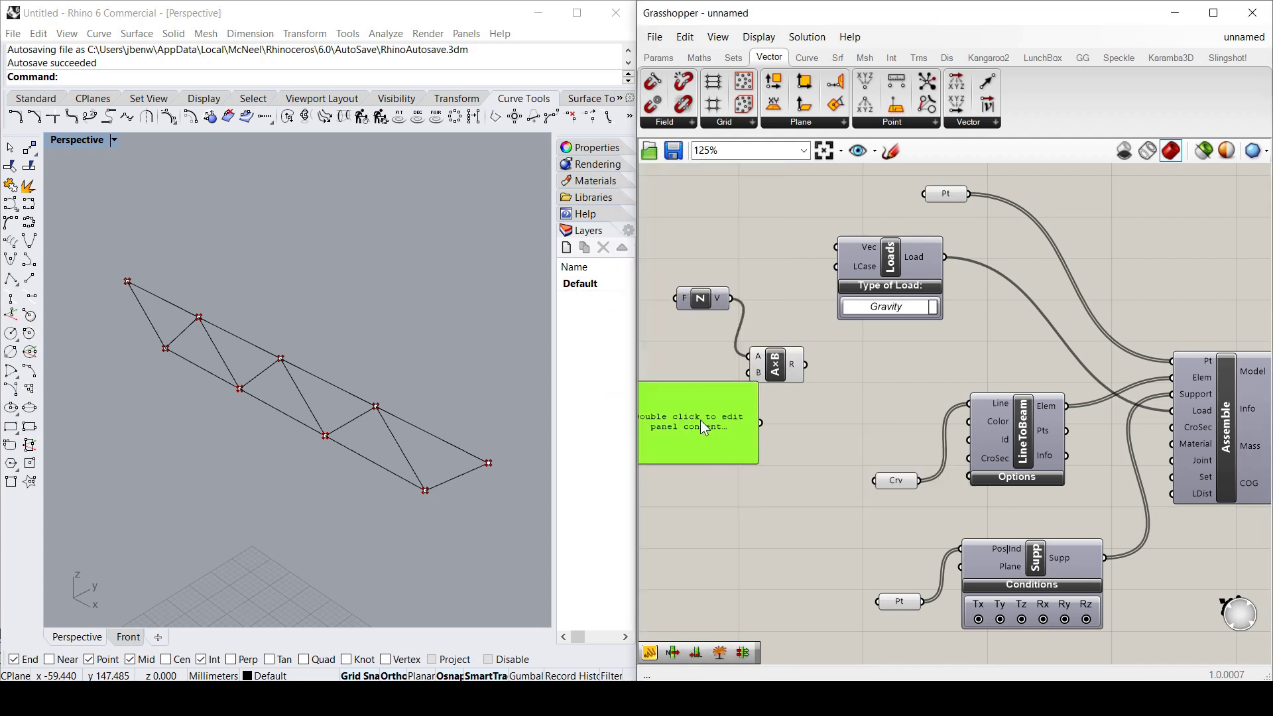
pyautogui.doubleClick(700, 420)
pyautogui.hotkey('ctrl', 'a')
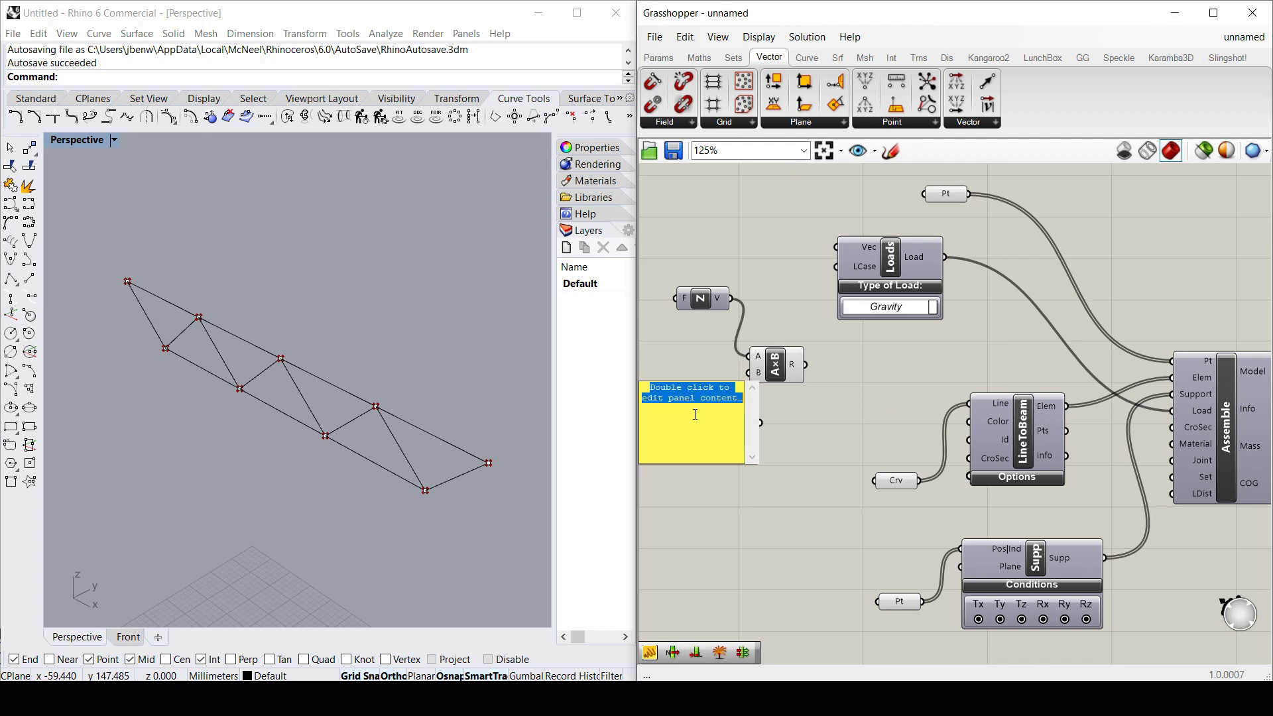
pyautogui.write('50')
pyautogui.click(753, 472)
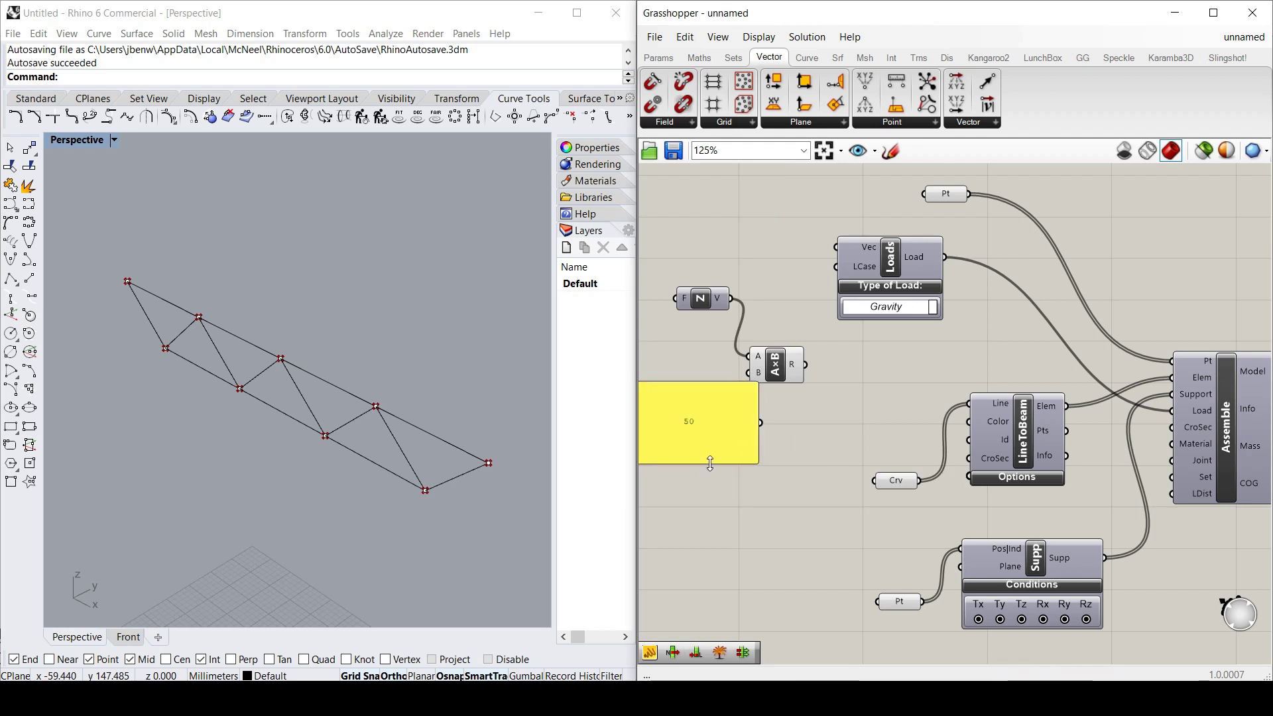
pyautogui.moveTo(710, 463); pyautogui.dragTo(753, 358)
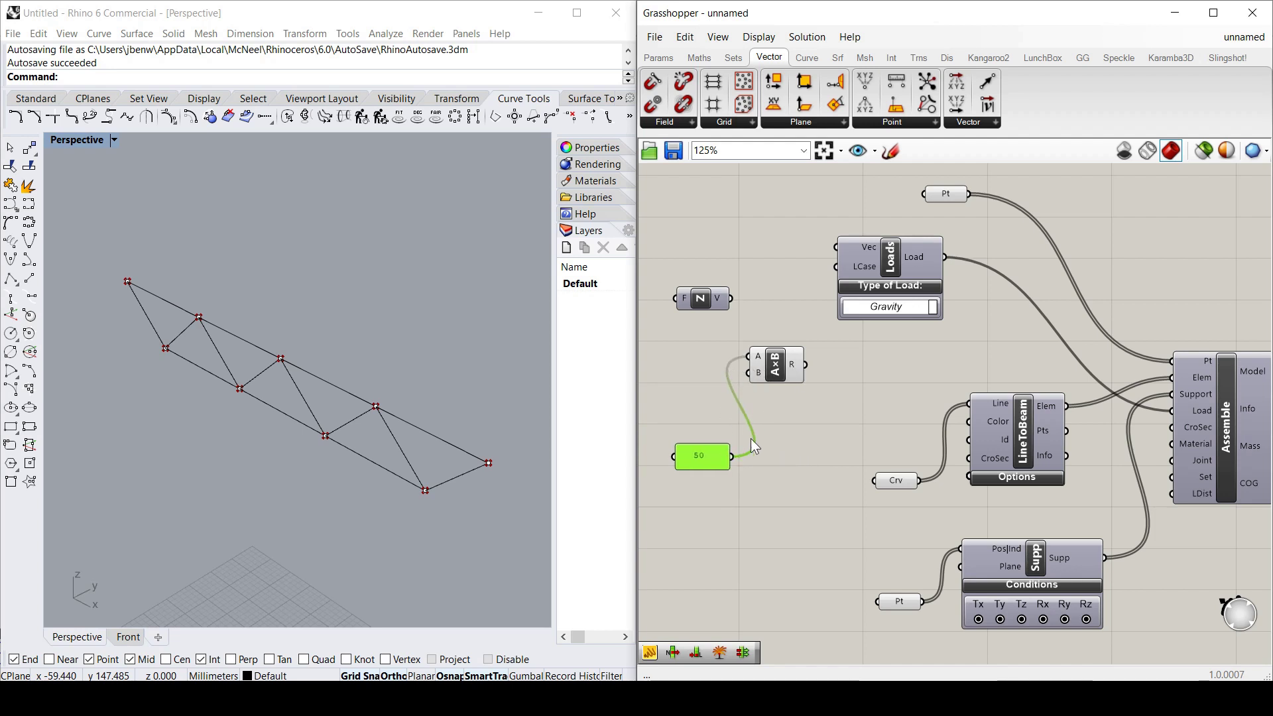
pyautogui.moveTo(732, 456); pyautogui.dragTo(750, 373)
pyautogui.moveTo(732, 298); pyautogui.dragTo(786, 370)
pyautogui.moveTo(786, 370)
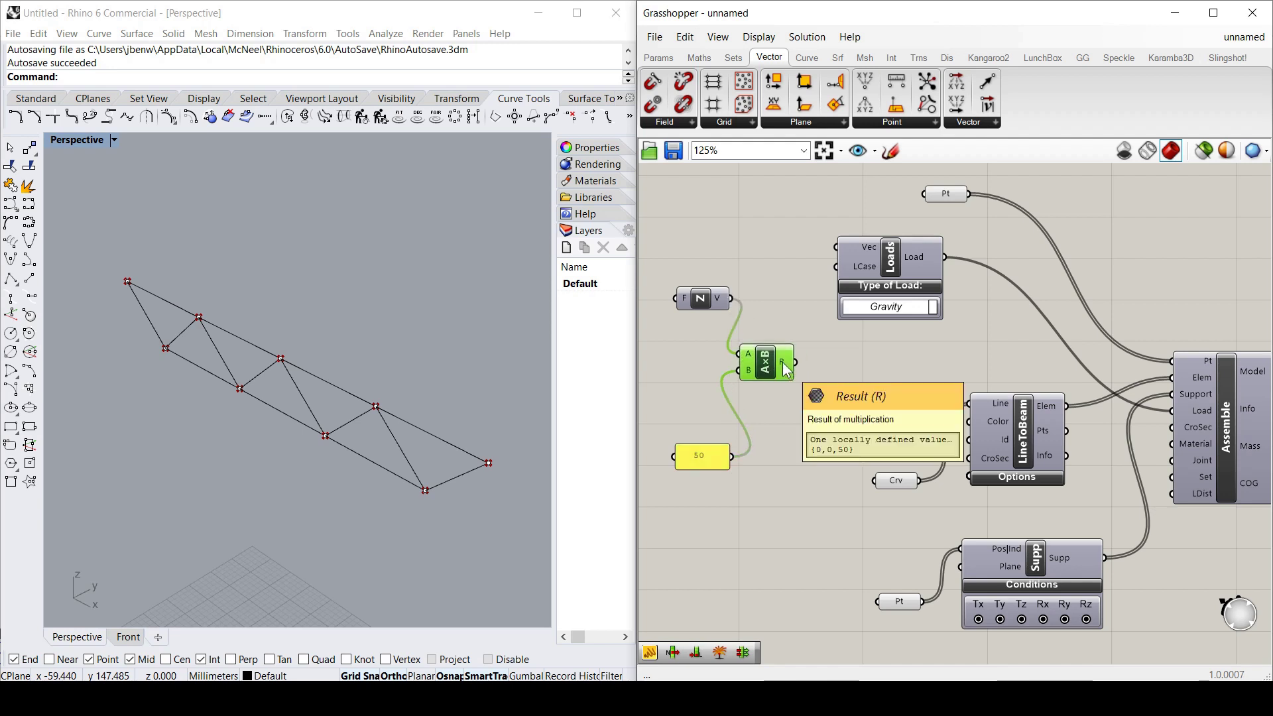
# - Change the panel to -50 and connect the multiplication result to the Loads Vec input
pyautogui.doubleClick(711, 455)
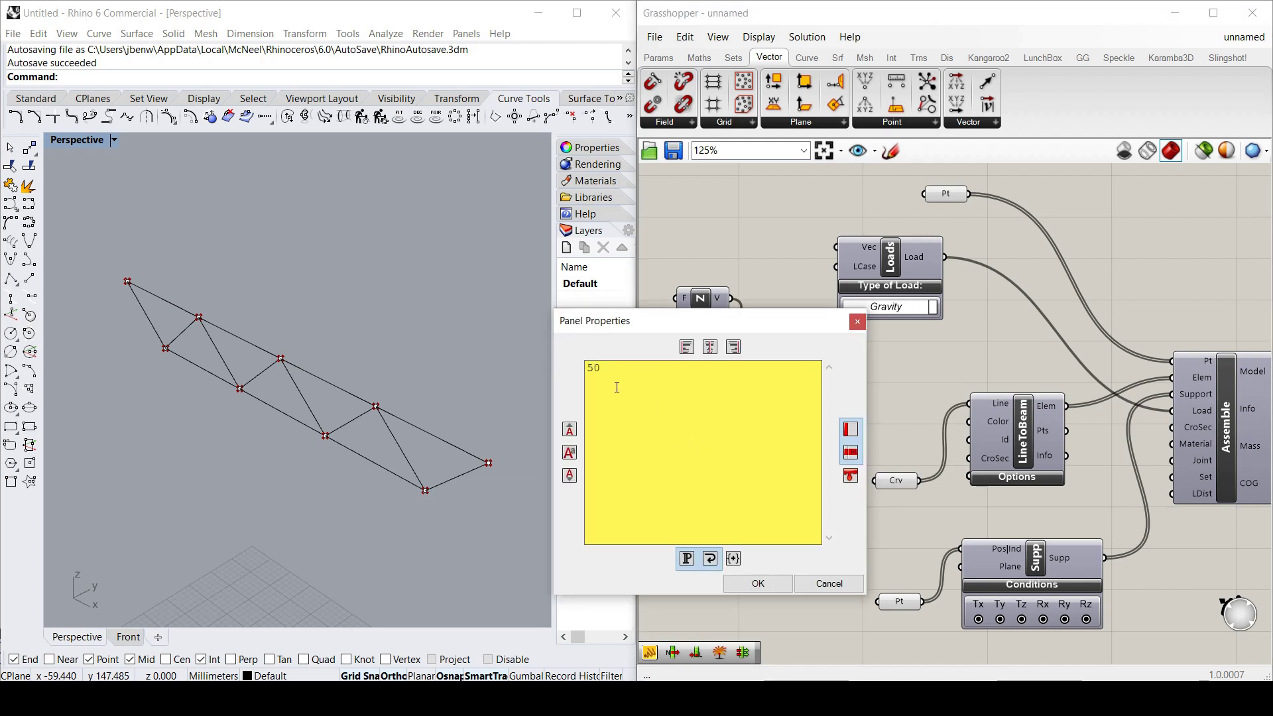
pyautogui.click(586, 368)
pyautogui.write('-')
pyautogui.click(737, 584)
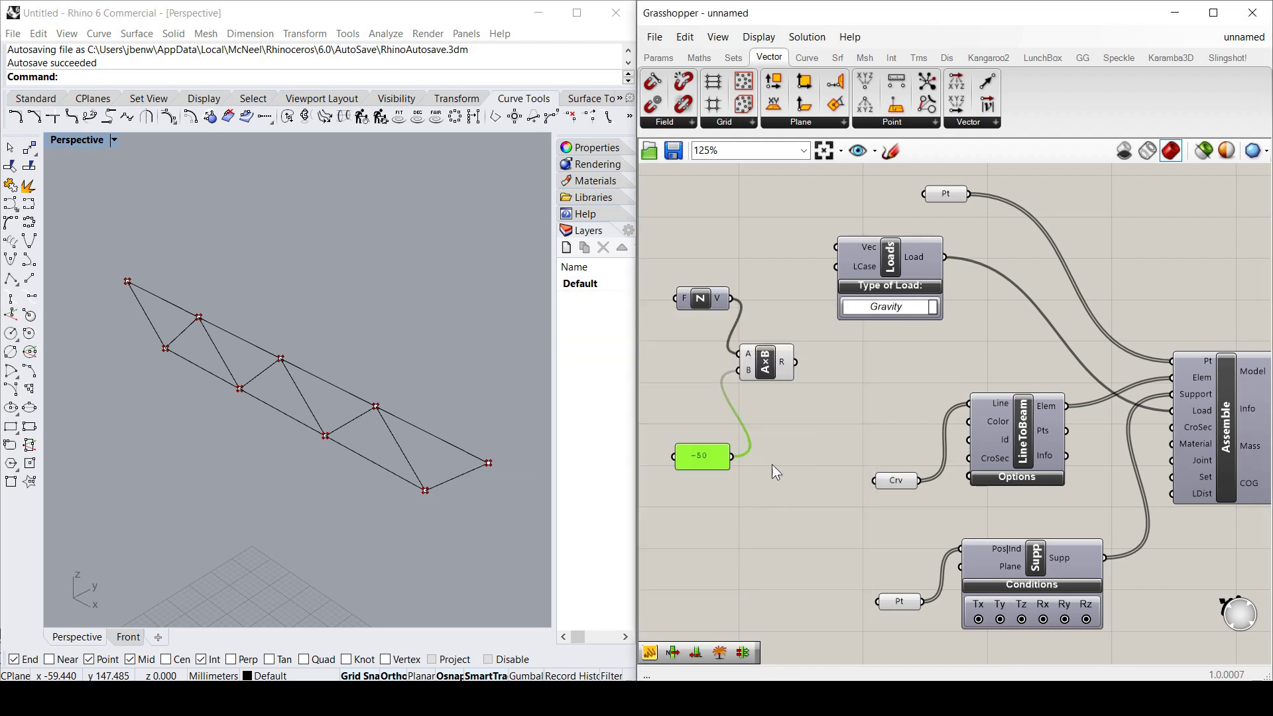
pyautogui.click(800, 420)
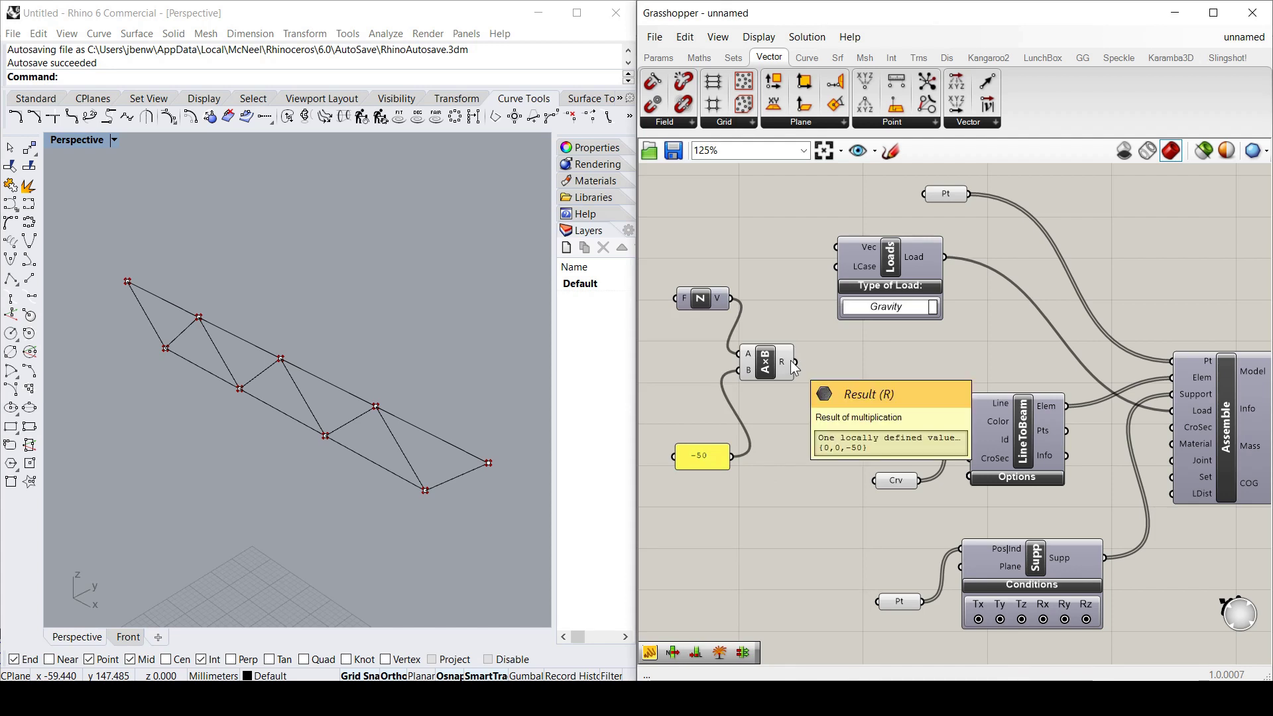
pyautogui.moveTo(794, 368); pyautogui.dragTo(837, 247)
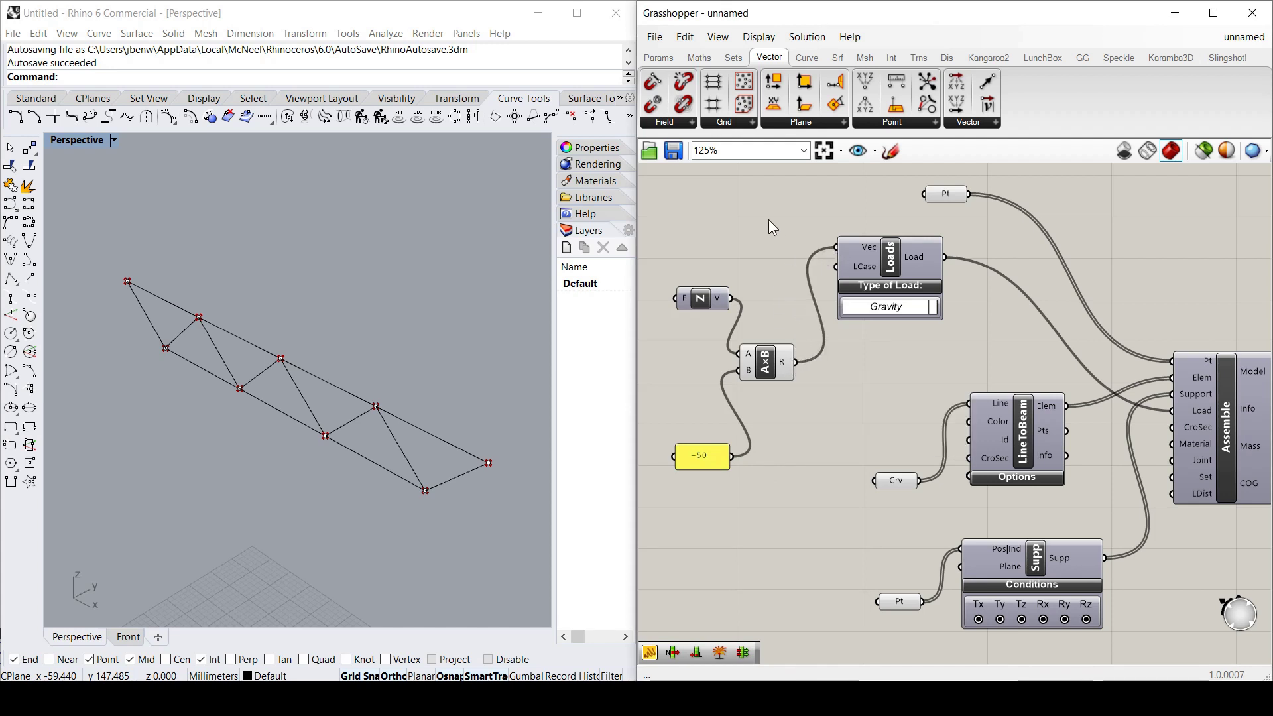
# - Select the Assemble component and inspect its CroSec and Material inputs
pyautogui.scroll(-2, 945, 370)
pyautogui.scroll(3, 1121, 413)
pyautogui.click(1120, 414)
pyautogui.scroll(-2, 1049, 438)
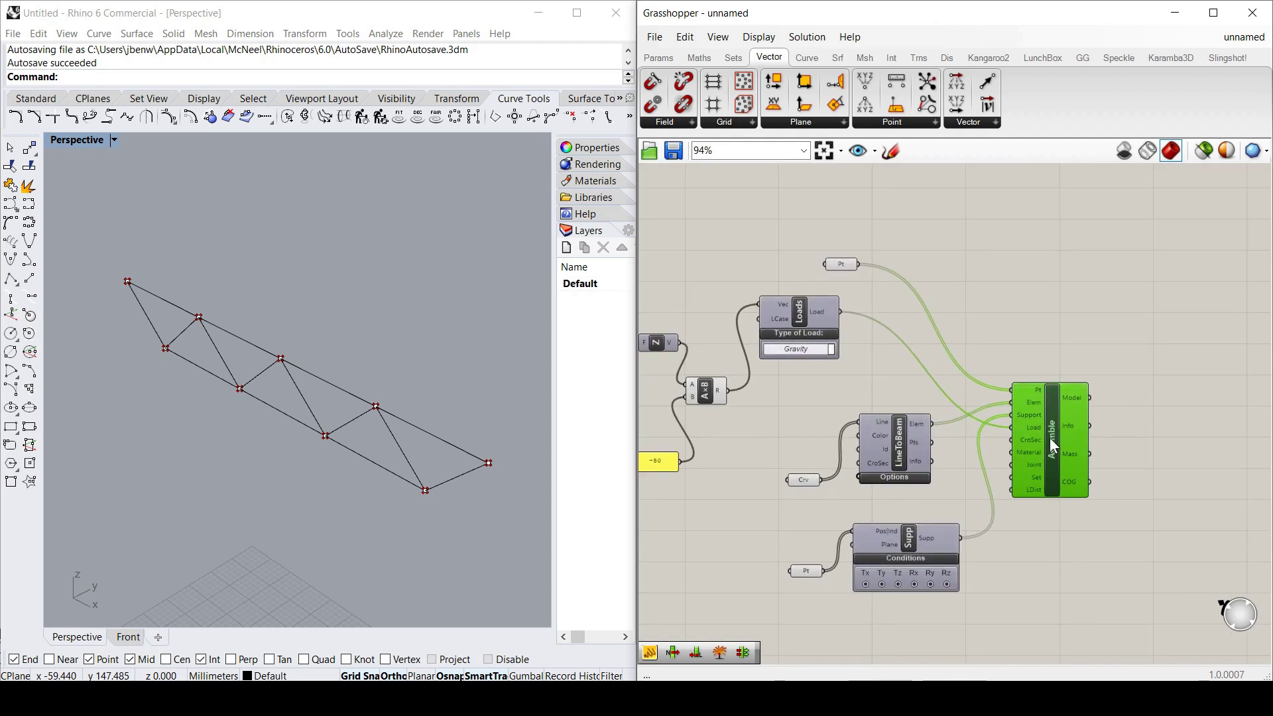
pyautogui.click(1073, 338)
pyautogui.click(1100, 410)
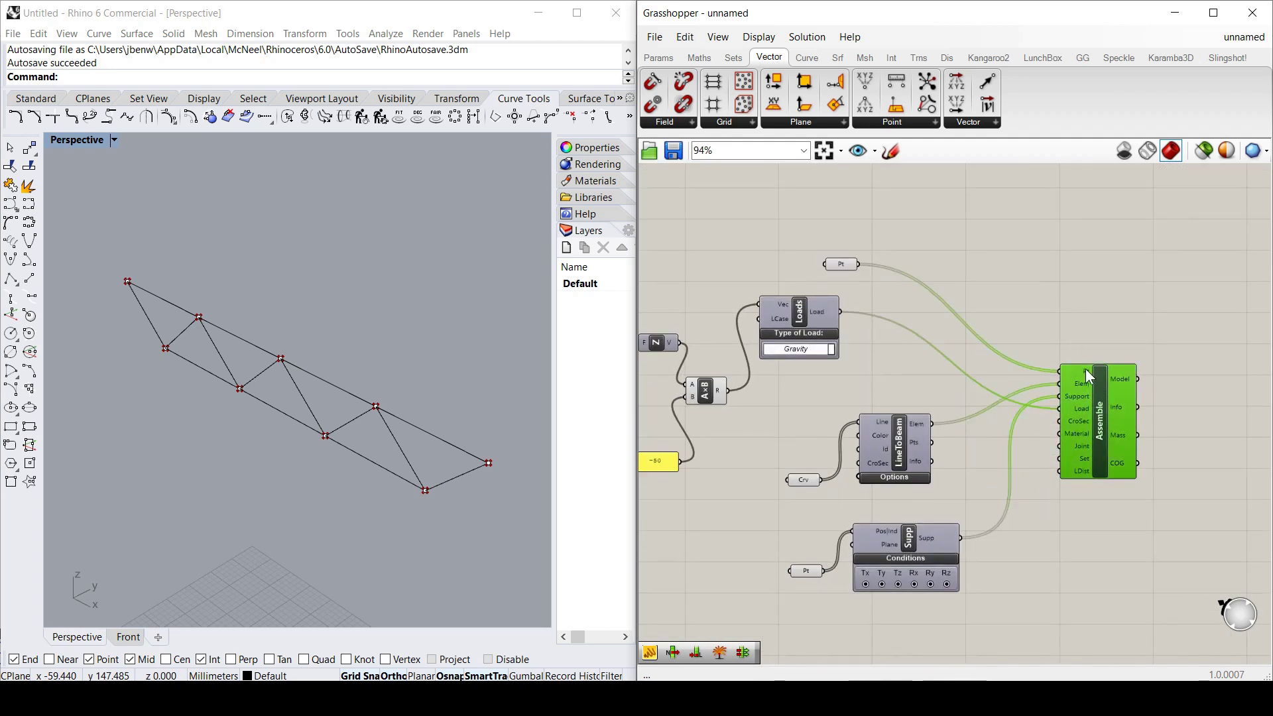
pyautogui.moveTo(1090, 376)
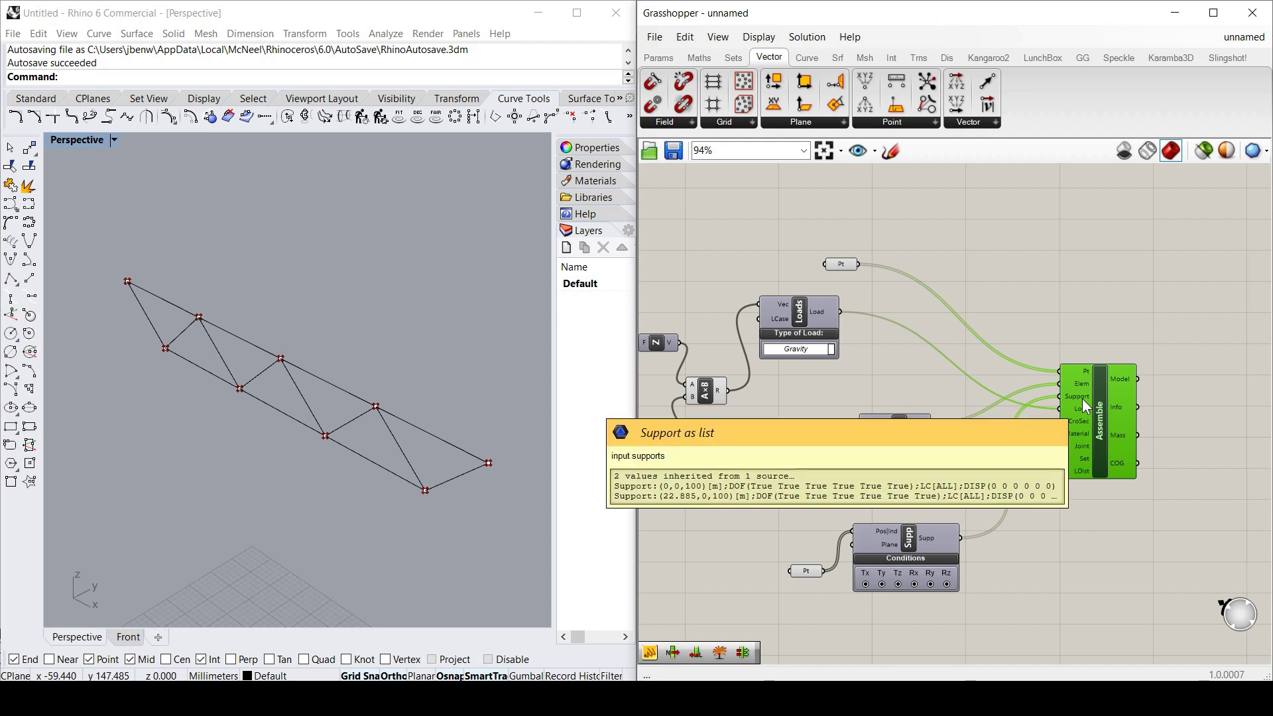
pyautogui.moveTo(1083, 411)
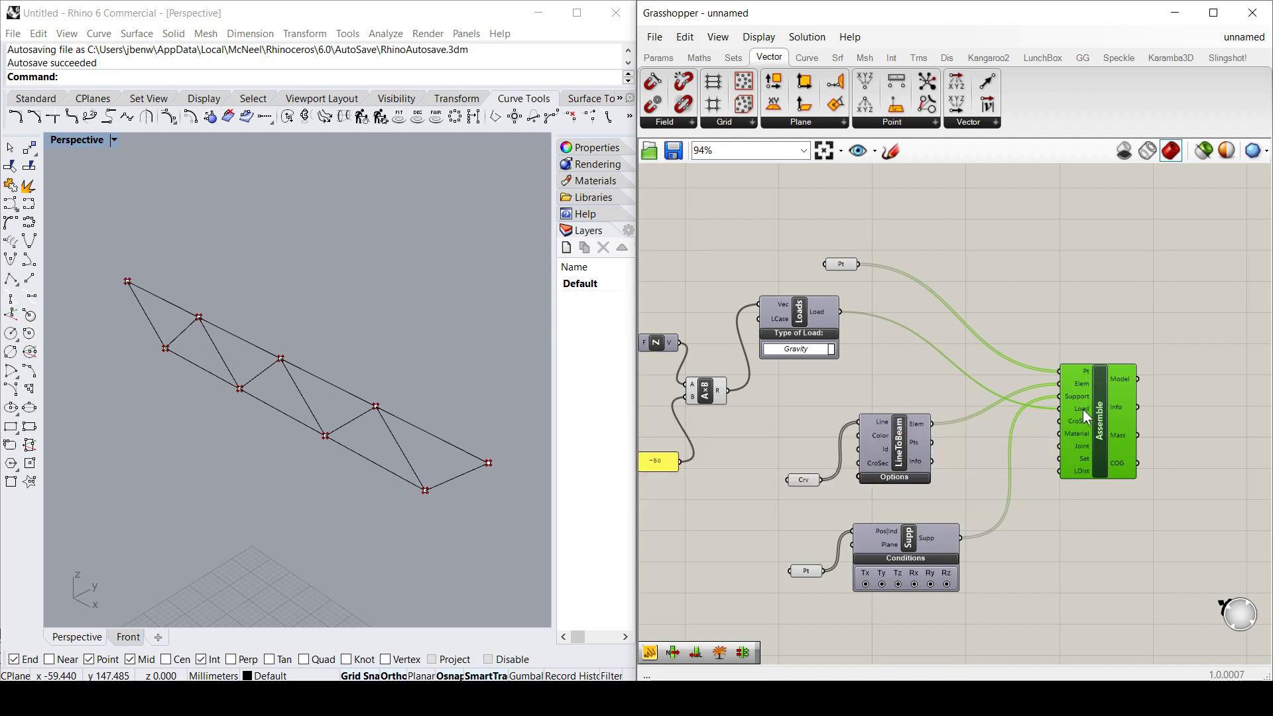
pyautogui.click(1094, 317)
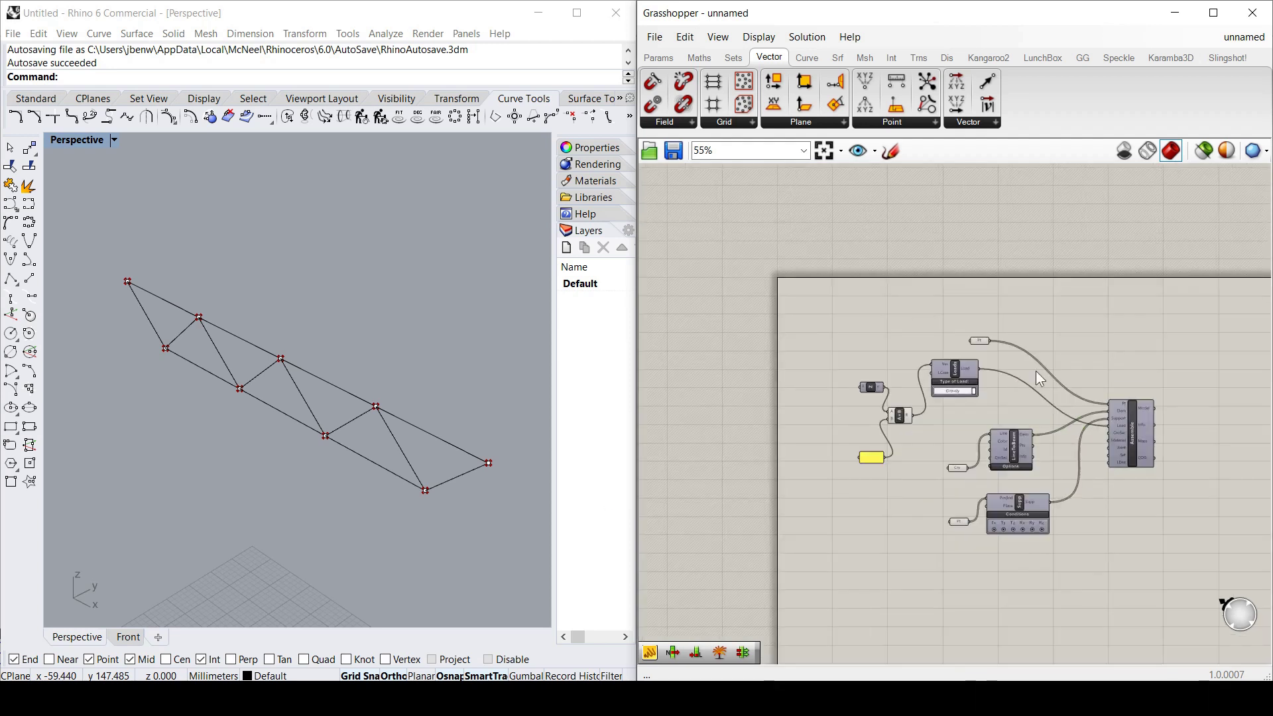
# - Show the Karamba3D component set and shift the definition to the upper left
pyautogui.scroll(-3, 1036, 371)
pyautogui.scroll(3, 958, 331)
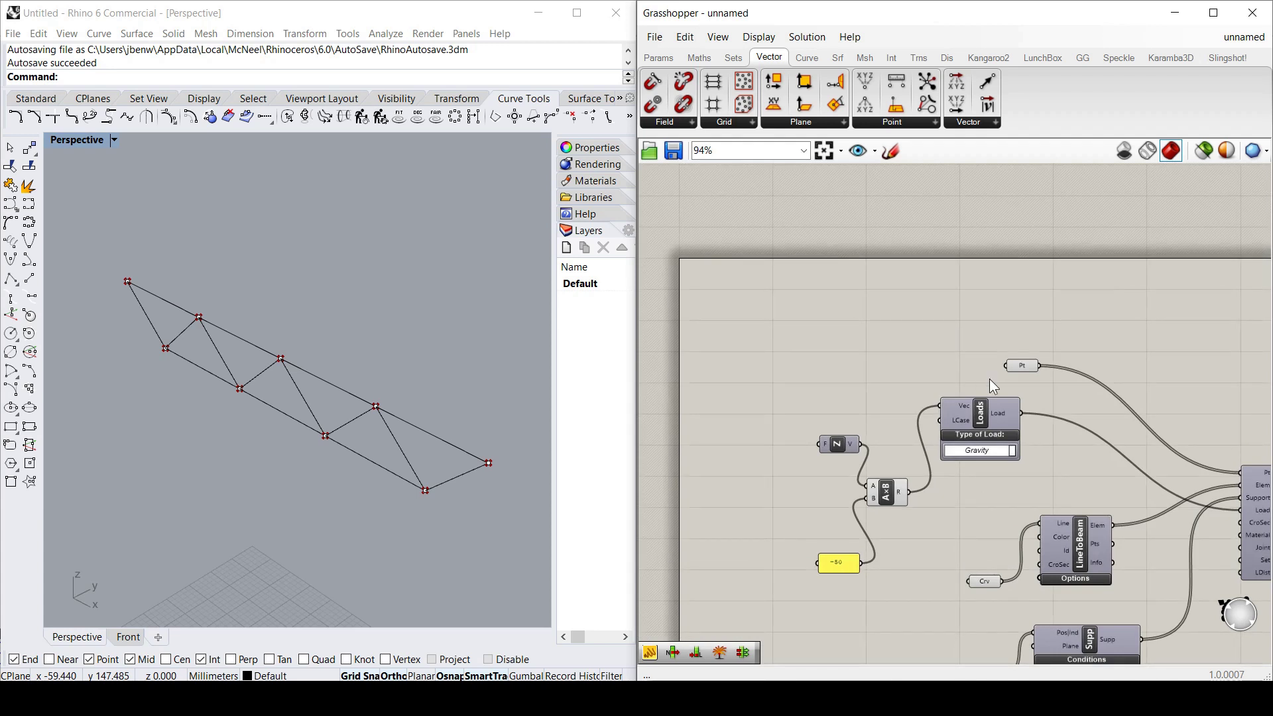
pyautogui.scroll(2, 1199, 511)
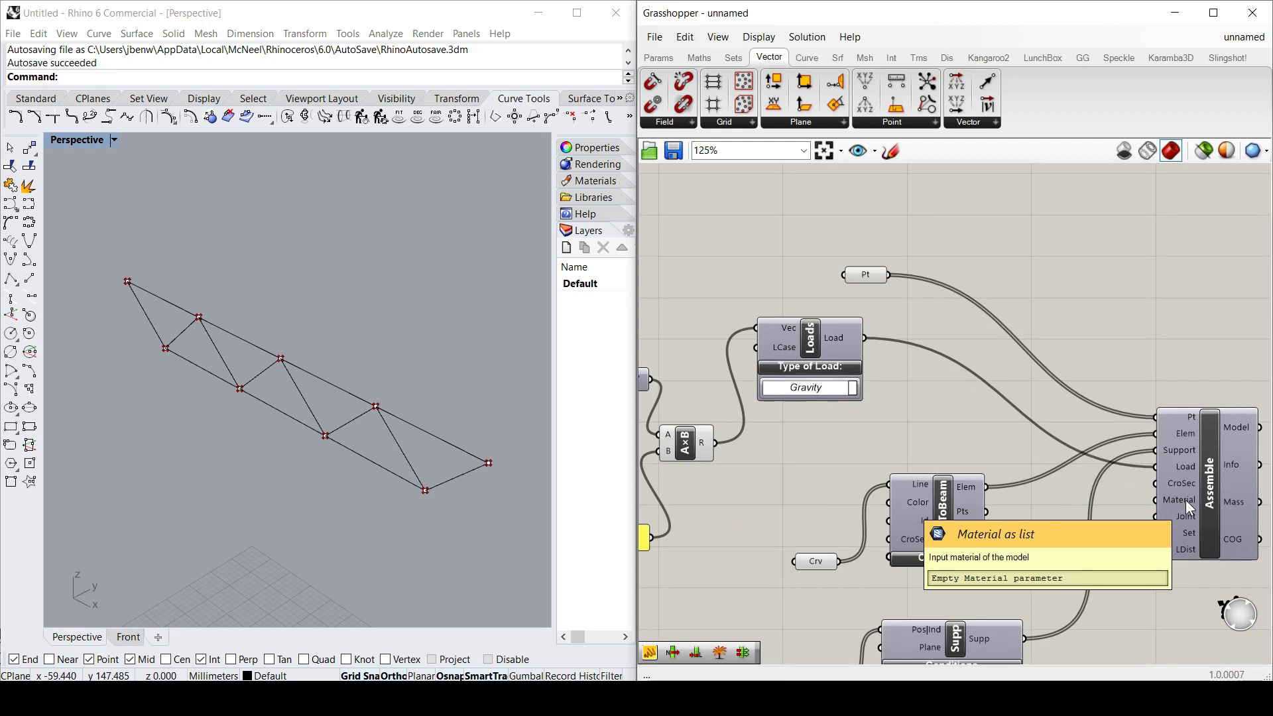
pyautogui.scroll(-2, 1185, 500)
pyautogui.scroll(1, 990, 422)
pyautogui.keyDown('ctrl'); pyautogui.keyDown('alt'); pyautogui.click(908, 391); pyautogui.keyUp('alt'); pyautogui.keyUp('ctrl')
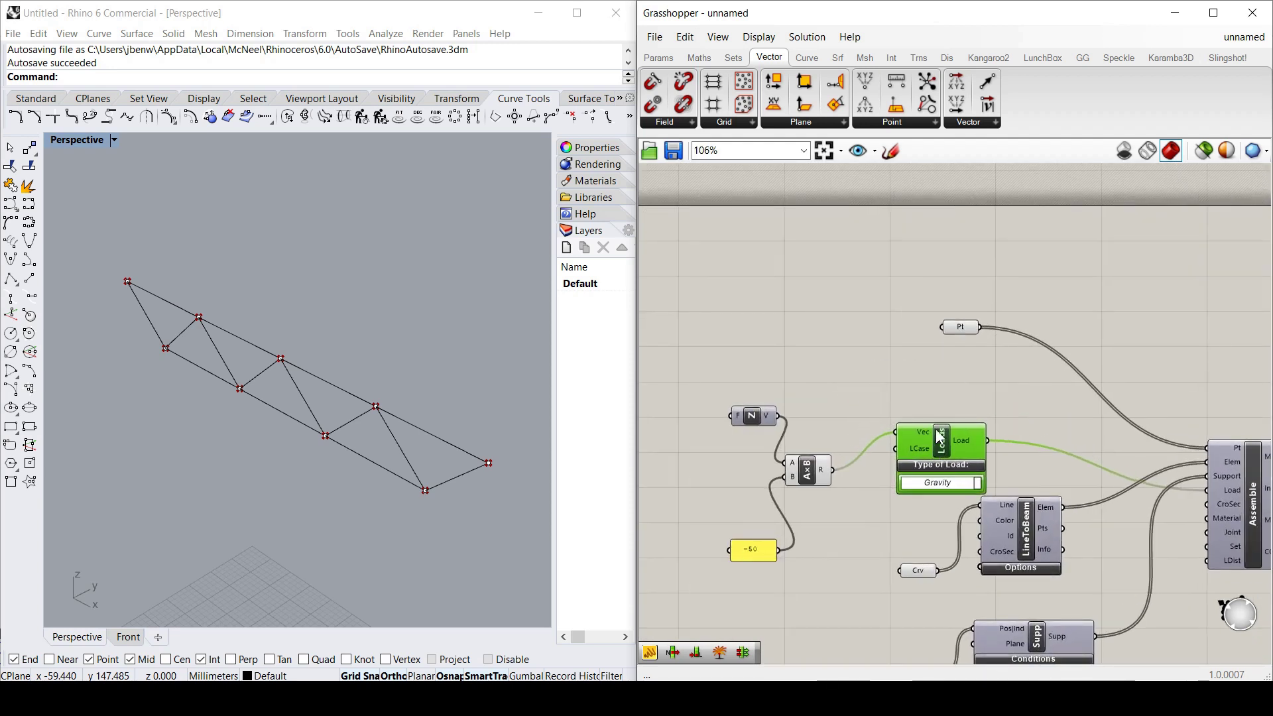
pyautogui.moveTo(829, 286); pyautogui.dragTo(916, 365, button='right')
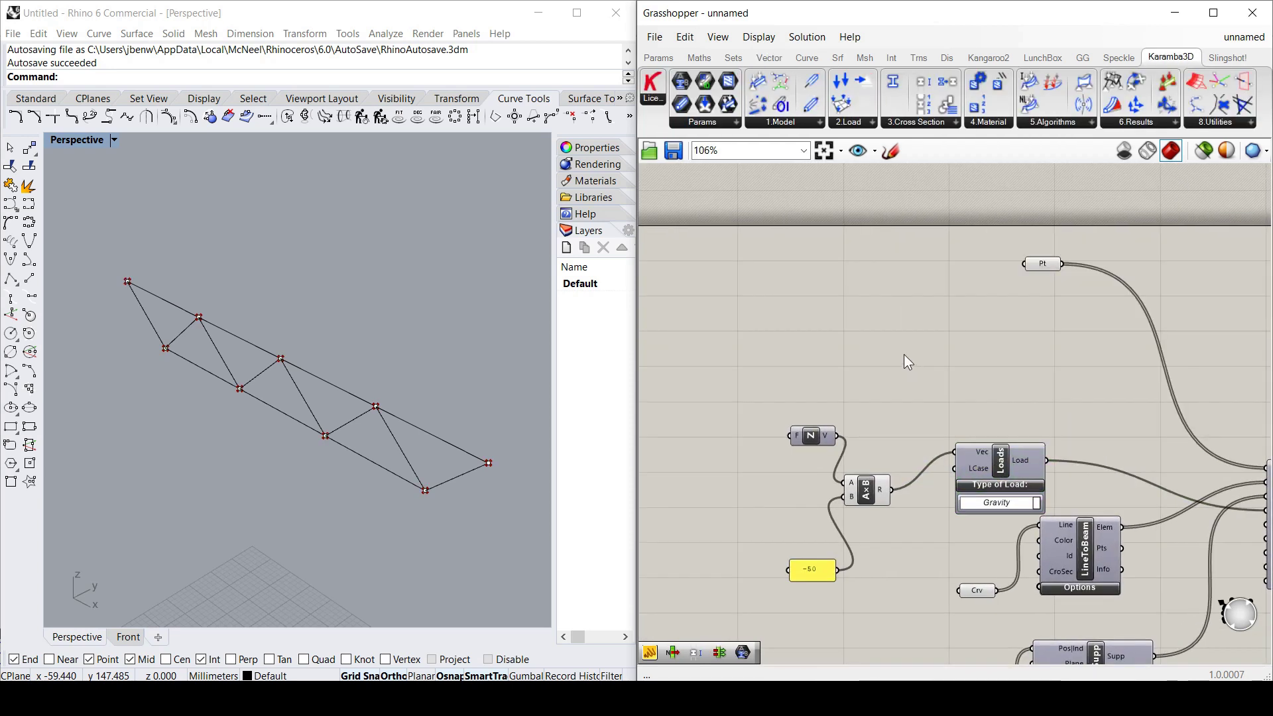
# - Place a Cross Section Selector component via search and move it right
pyautogui.doubleClick(850, 337)
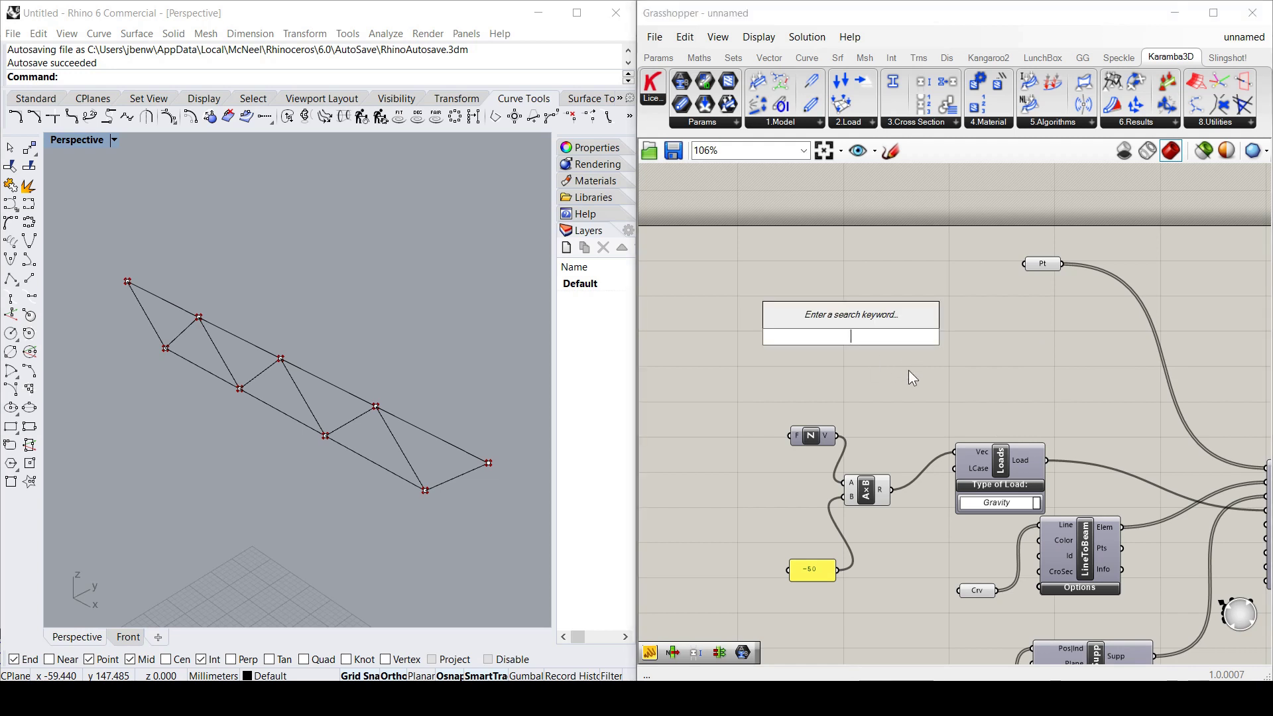
pyautogui.write('crosel')
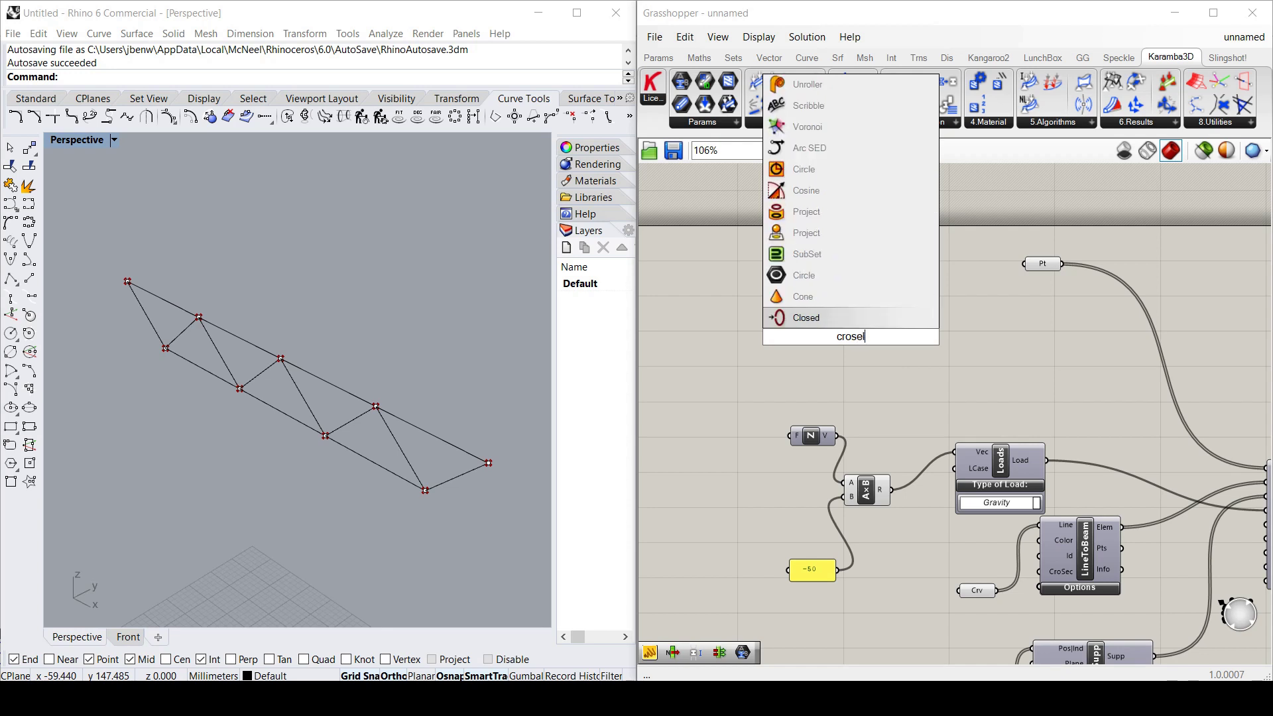
pyautogui.press('BackSpace')
pyautogui.write('cse')
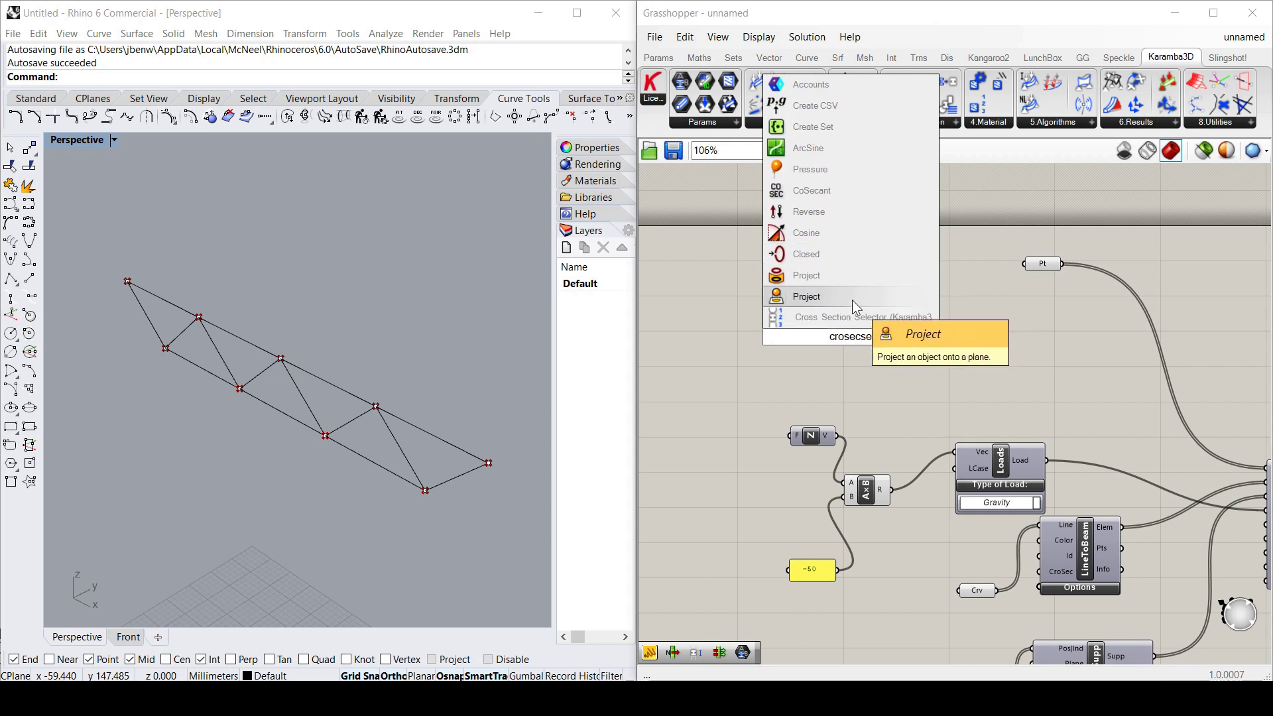
pyautogui.click(855, 317)
pyautogui.moveTo(854, 333); pyautogui.dragTo(939, 329)
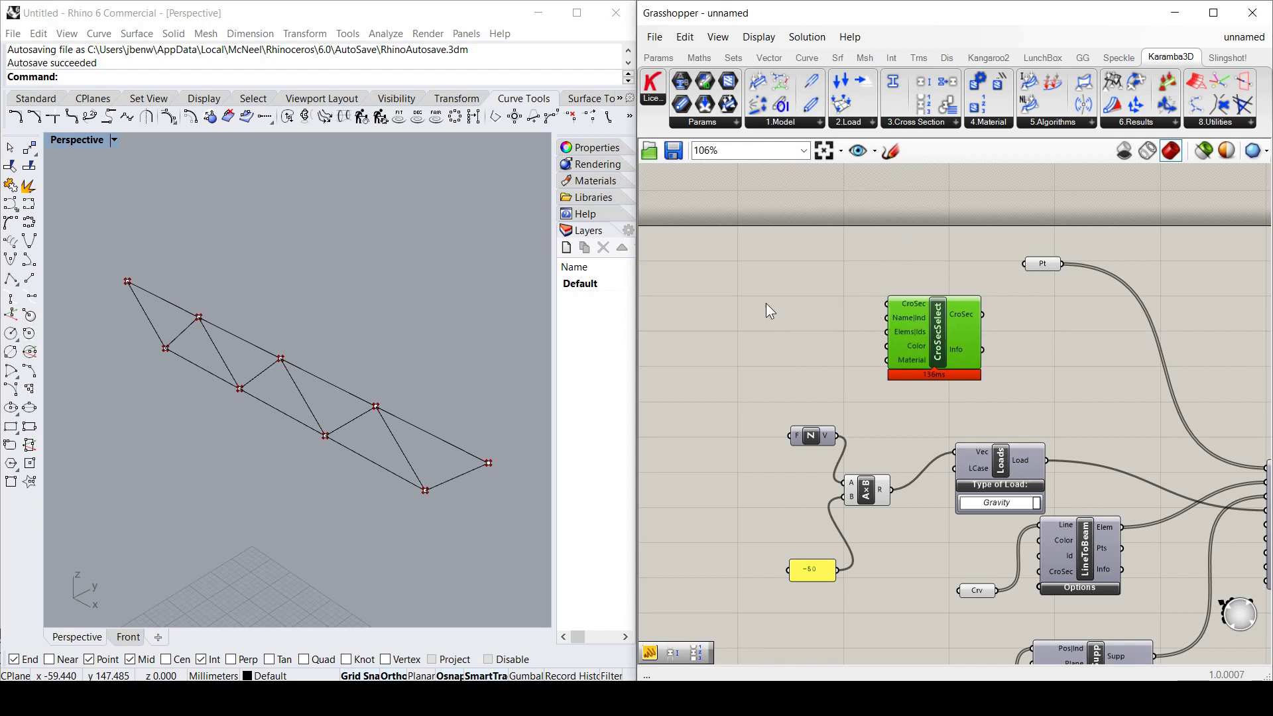
# - Add an empty text panel to the left of the selector
pyautogui.doubleClick(750, 319)
pyautogui.write('p')
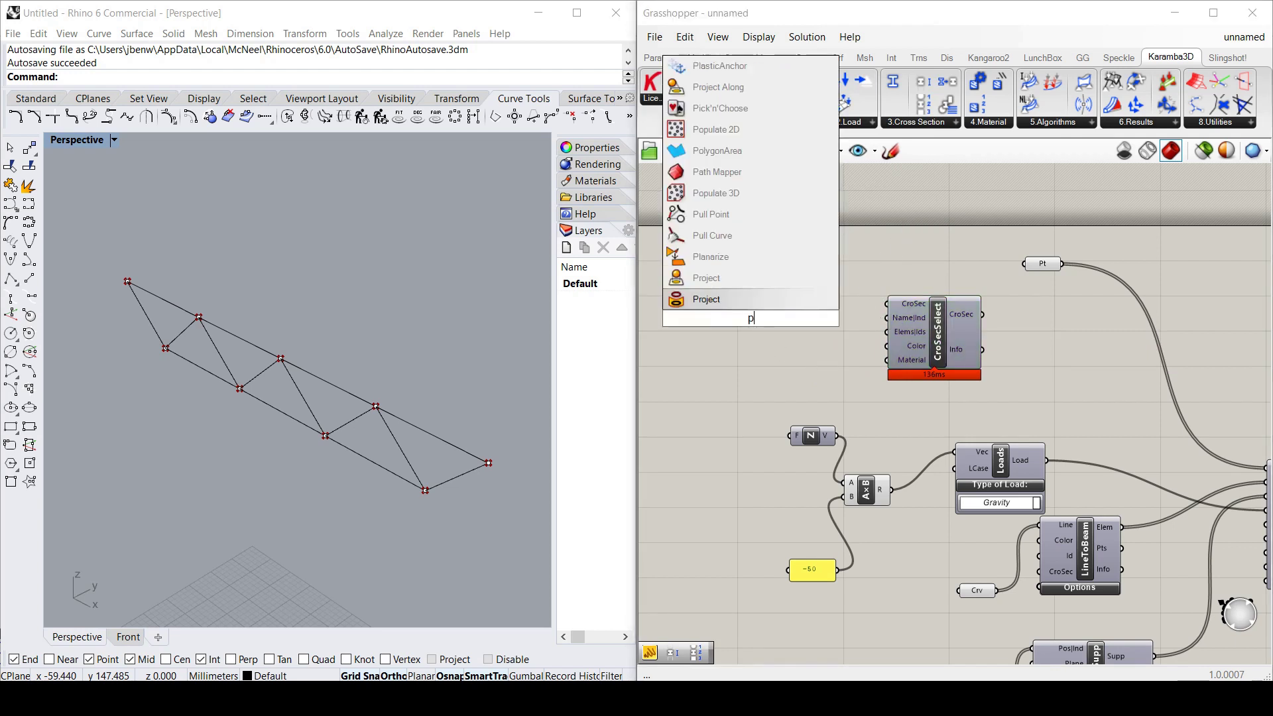
pyautogui.write('ana')
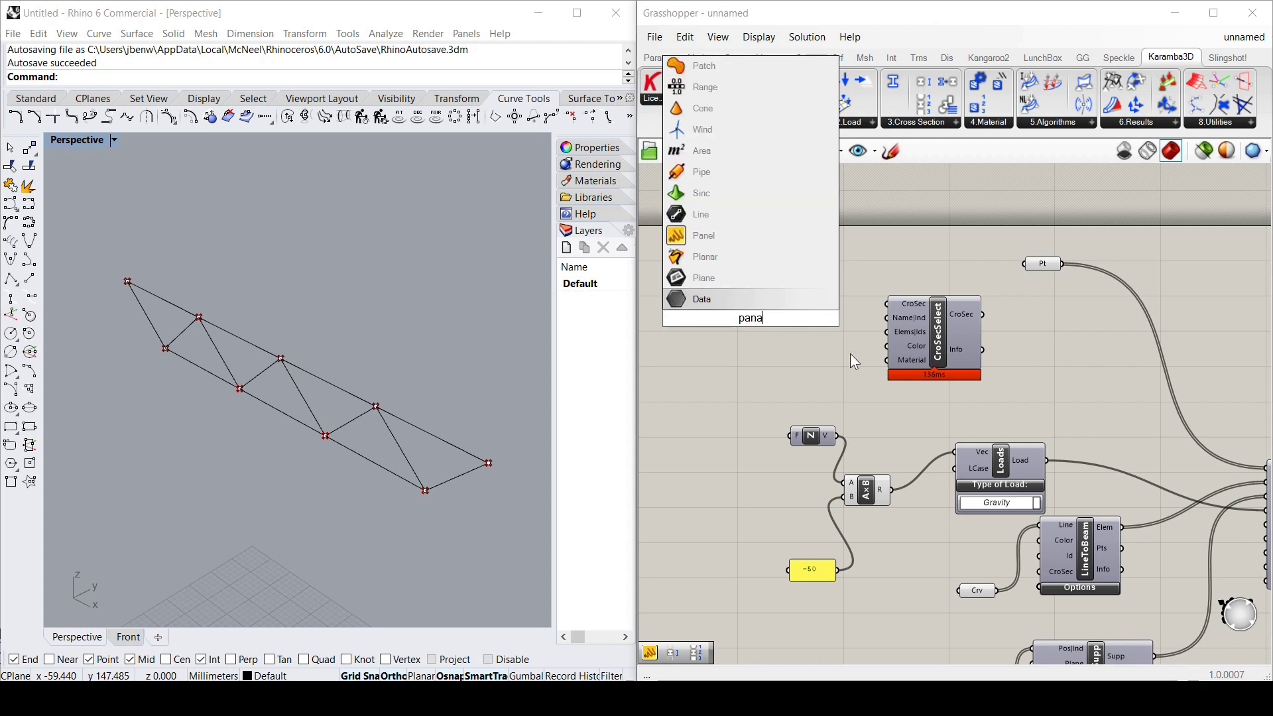
pyautogui.click(733, 238)
# - Type the section name into the panel and wire it to CroSecSelect's Name|Ind input
pyautogui.doubleClick(758, 315)
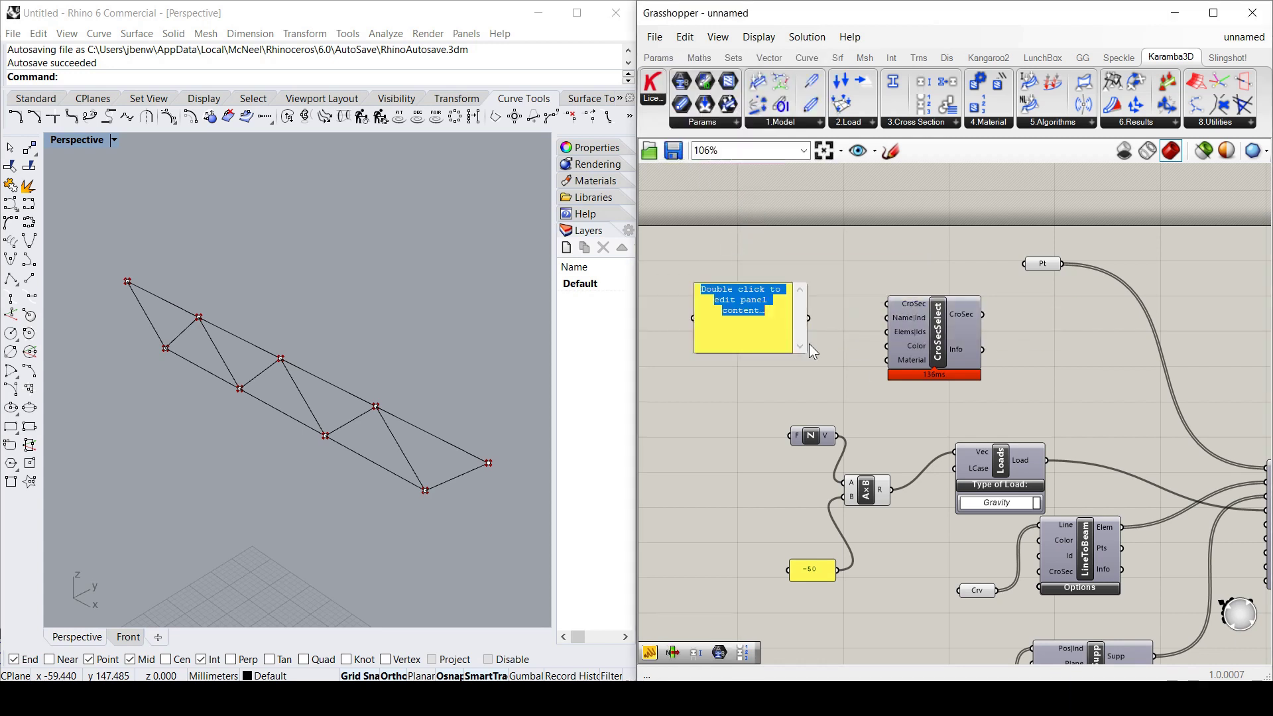
pyautogui.write('CHC')
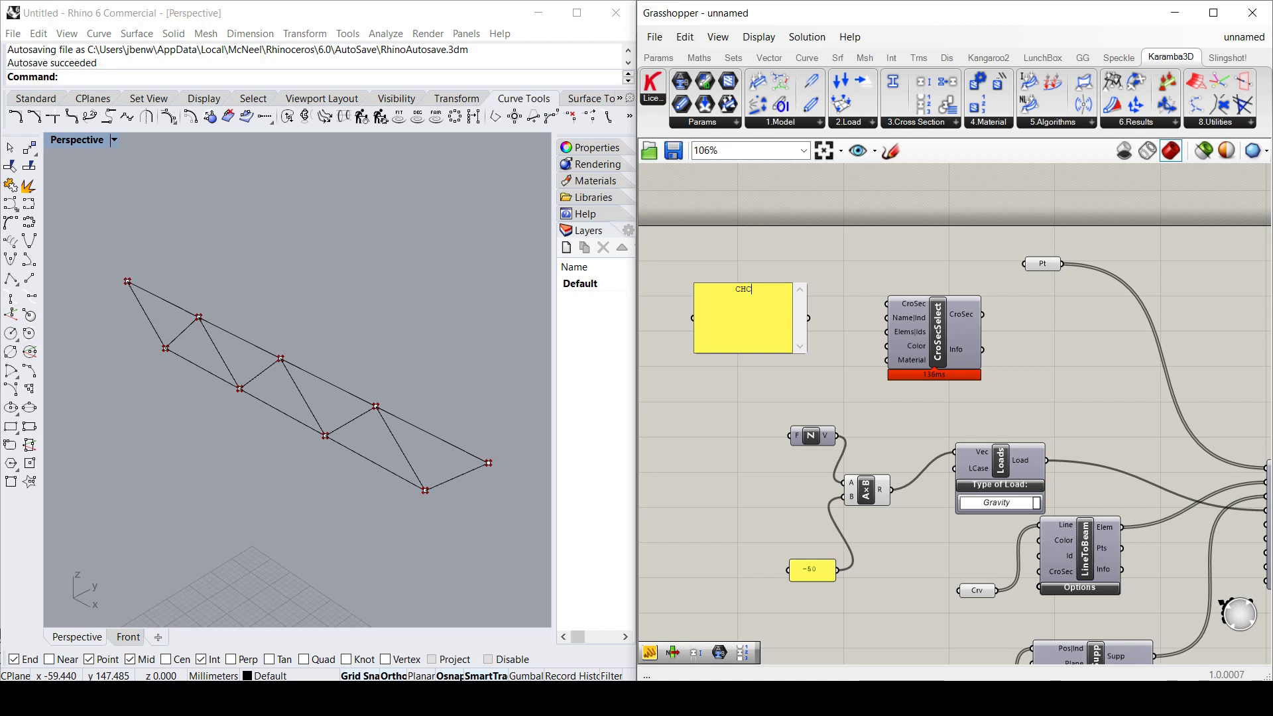
pyautogui.write('H244.5x5.0')
pyautogui.click(825, 256)
pyautogui.moveTo(810, 320); pyautogui.dragTo(888, 318)
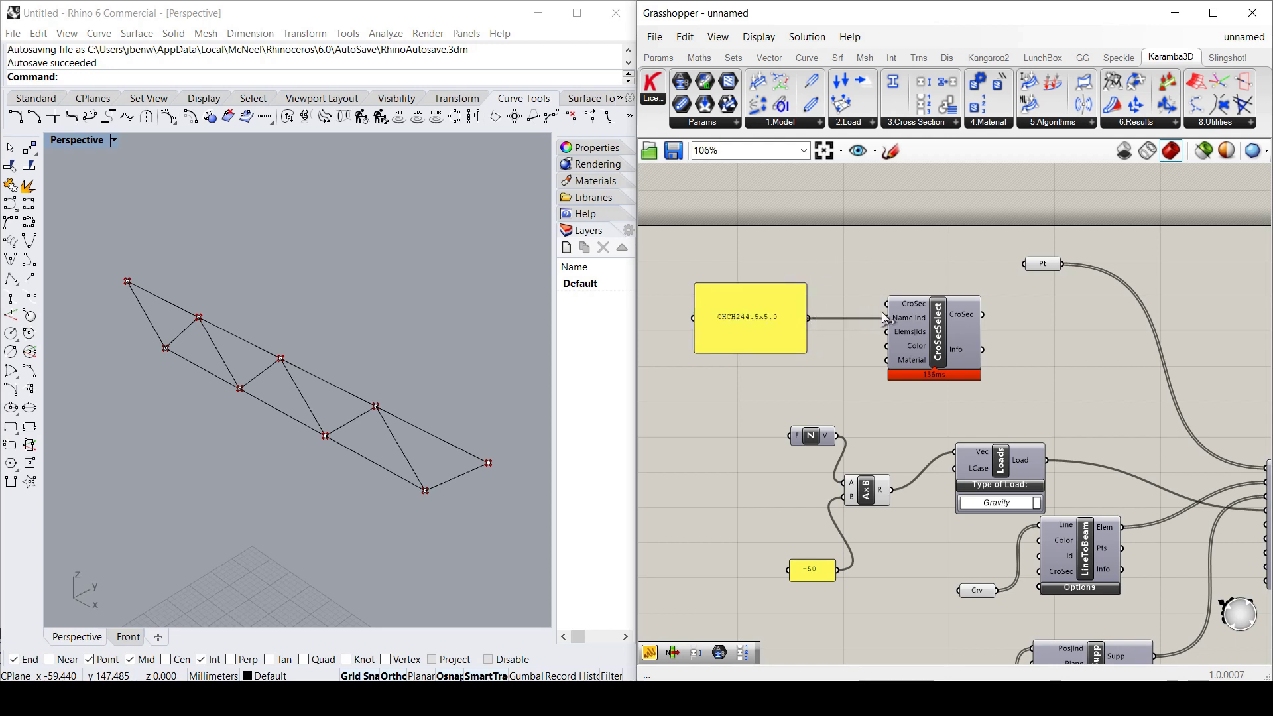
# - Correct the panel text so it reads CHSH244.5x5.0
pyautogui.doubleClick(771, 317)
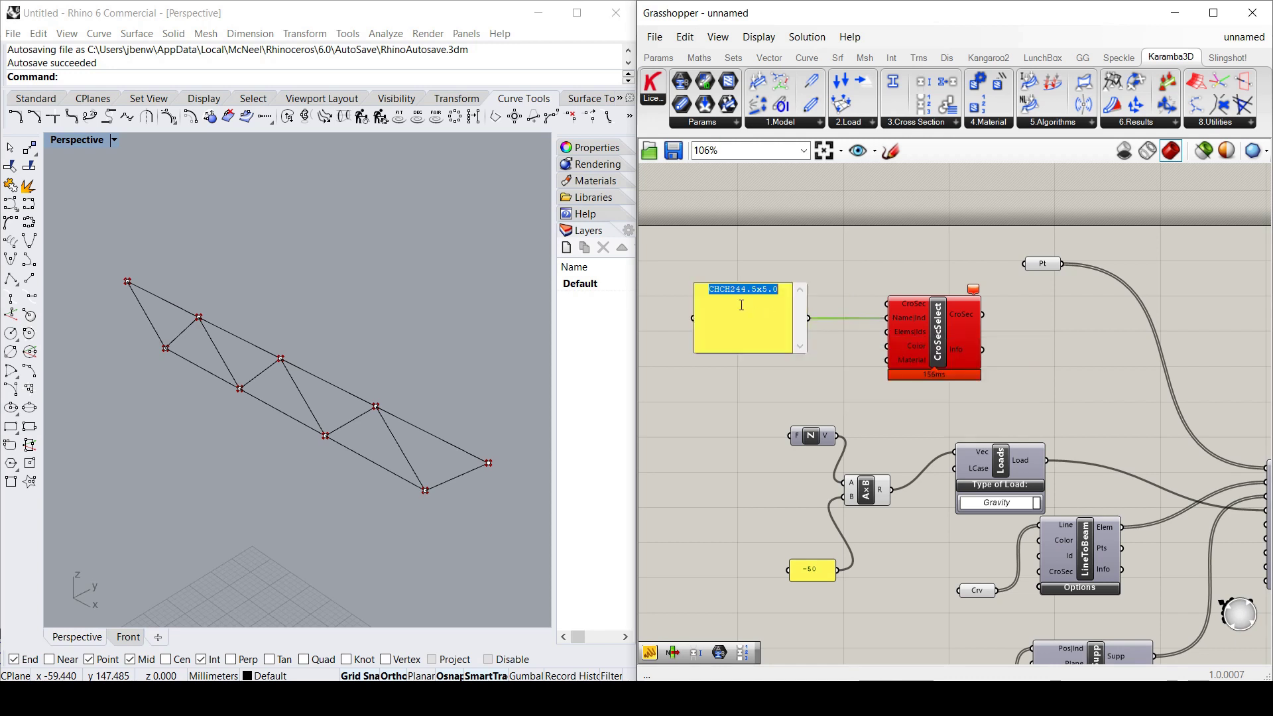
pyautogui.click(726, 289)
pyautogui.press('BackSpace')
pyautogui.write('S')
pyautogui.click(817, 276)
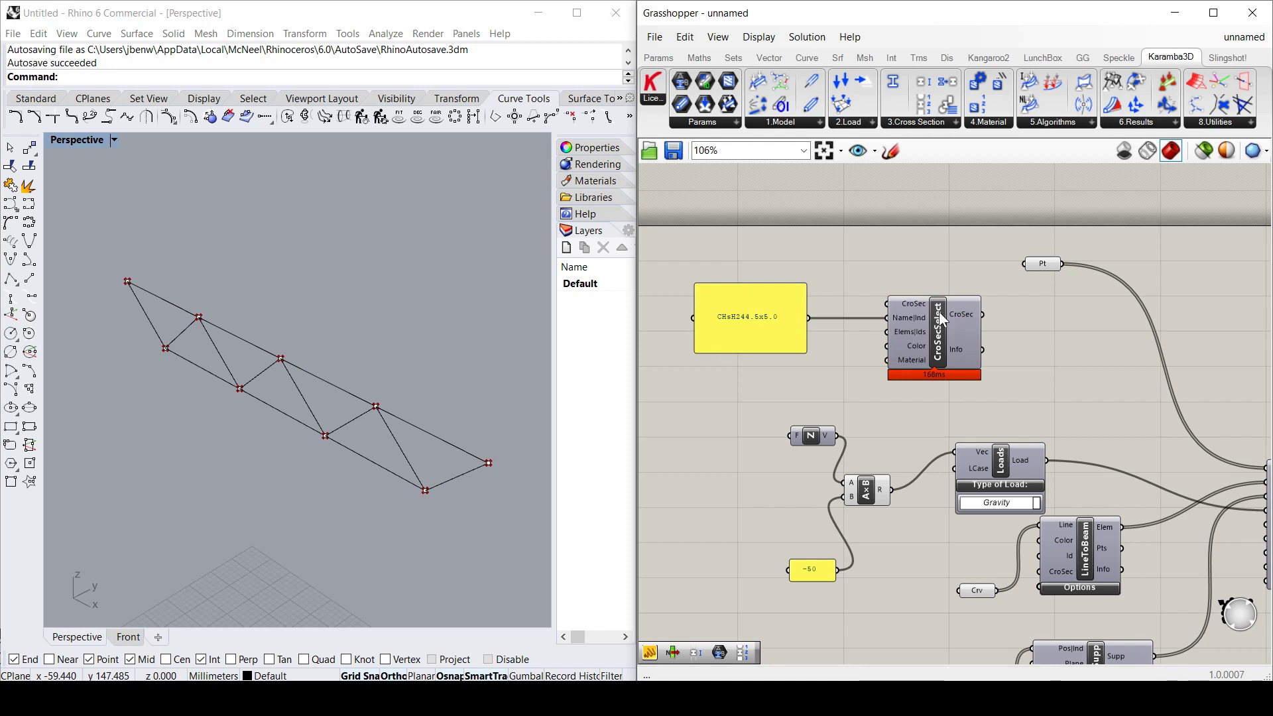
pyautogui.doubleClick(771, 309)
pyautogui.click(727, 289)
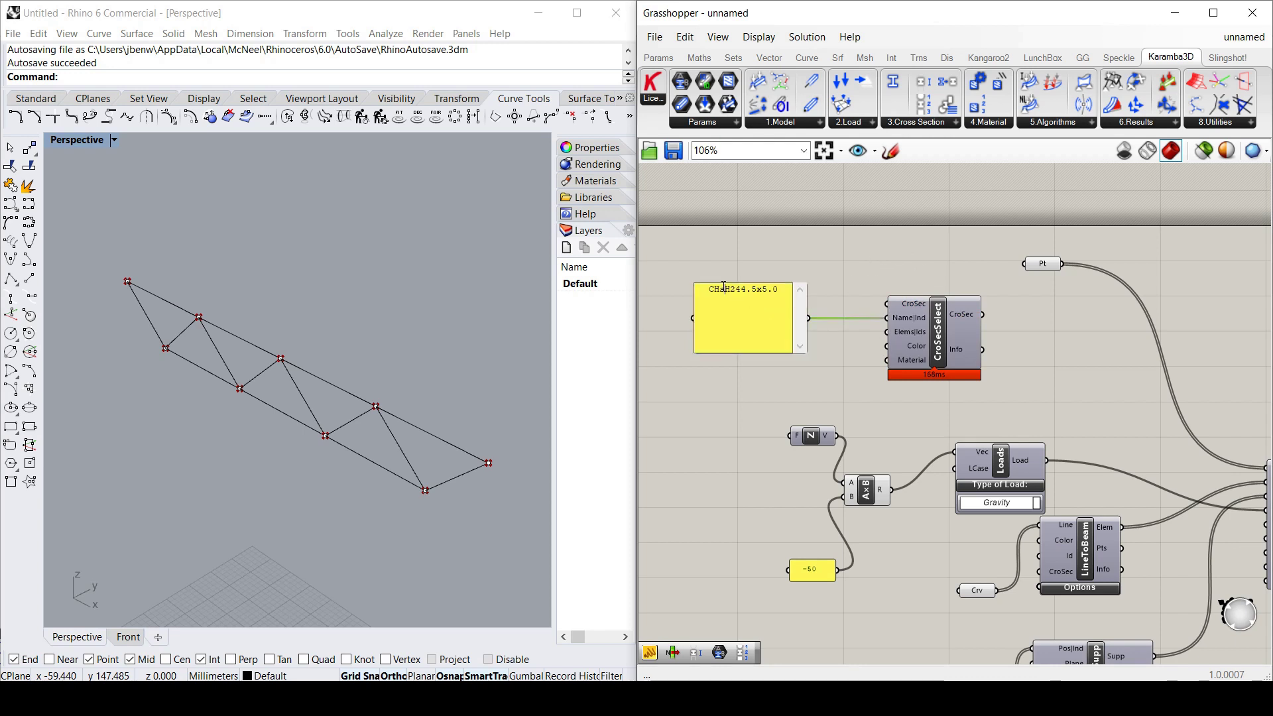
pyautogui.click(854, 256)
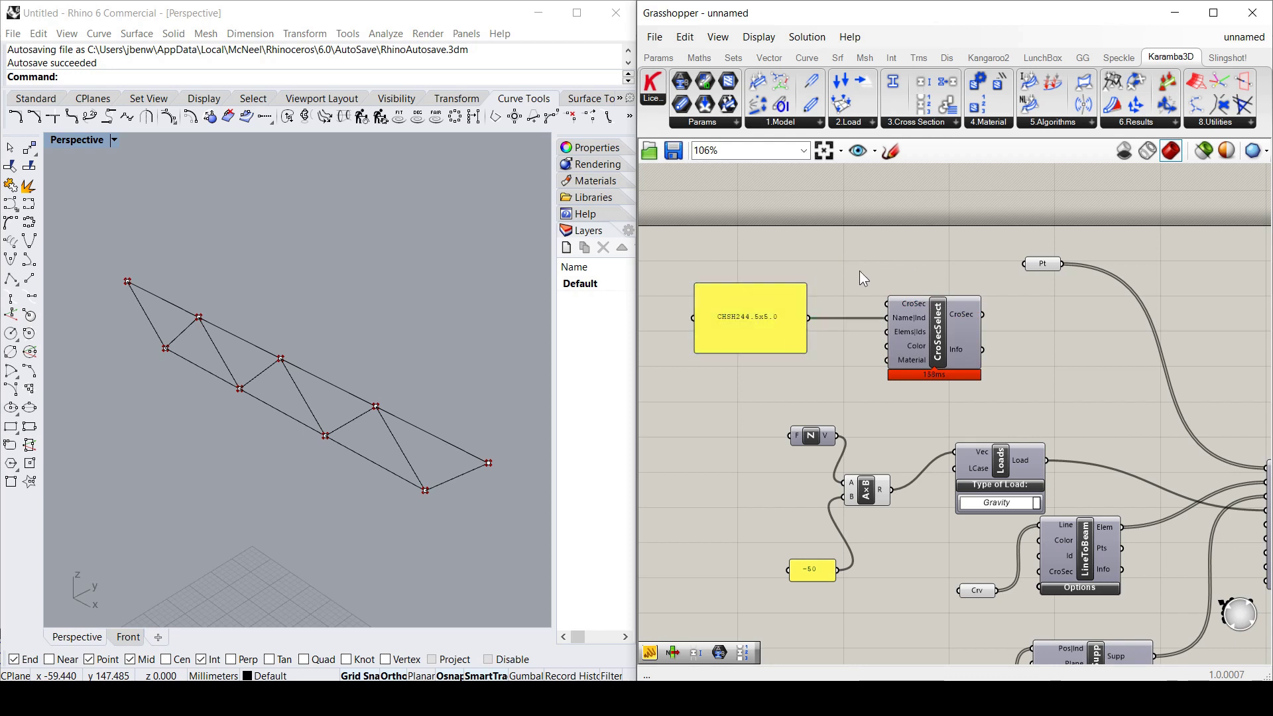
# - Wire CroSecSelect's cross-section output into Assemble's CroSec input
pyautogui.scroll(-1, 768, 321)
pyautogui.moveTo(984, 314); pyautogui.dragTo(773, 276, button='right')
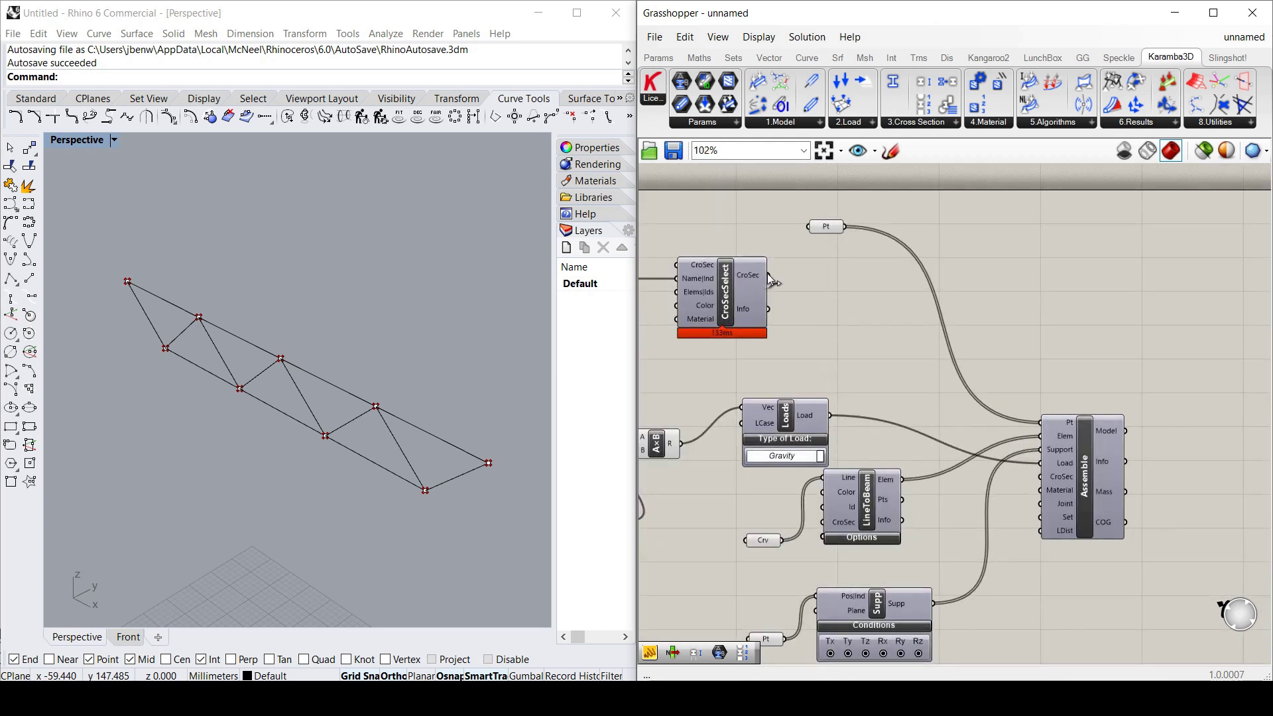
pyautogui.moveTo(771, 275); pyautogui.dragTo(1037, 462)
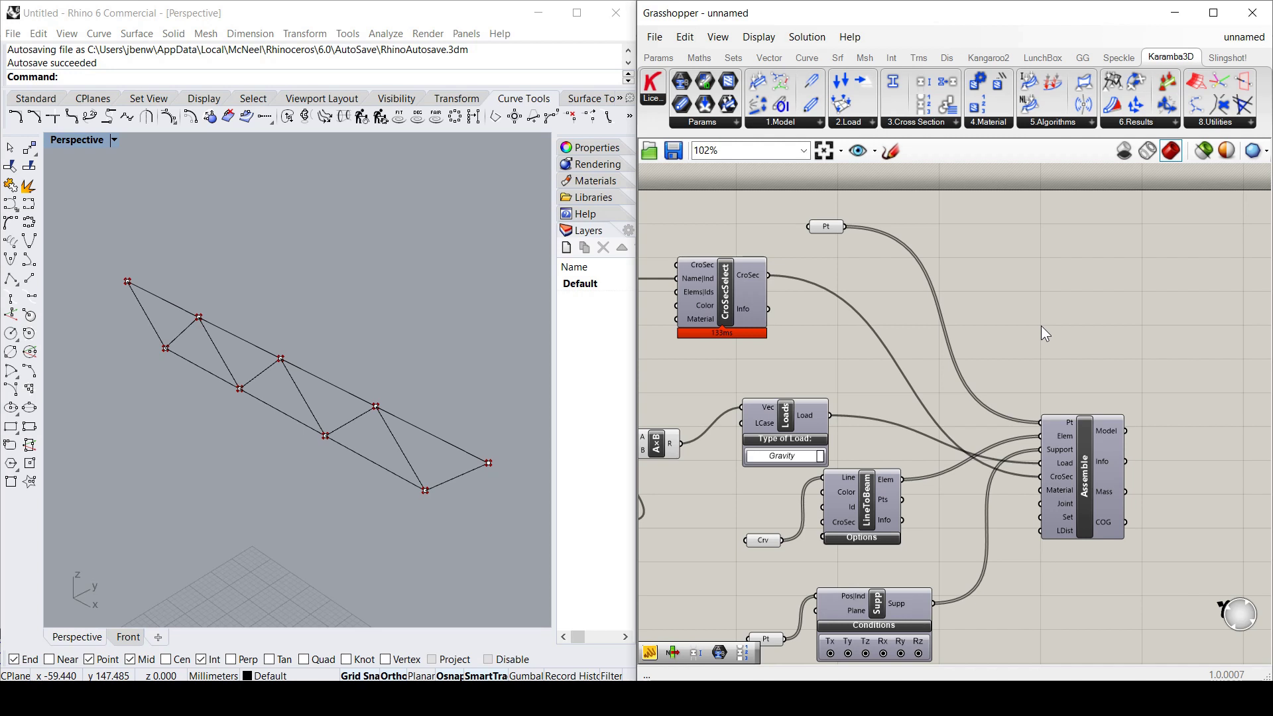
# - Move the name panel and Cross Section Selector together upward to make room
pyautogui.scroll(-3, 1077, 381)
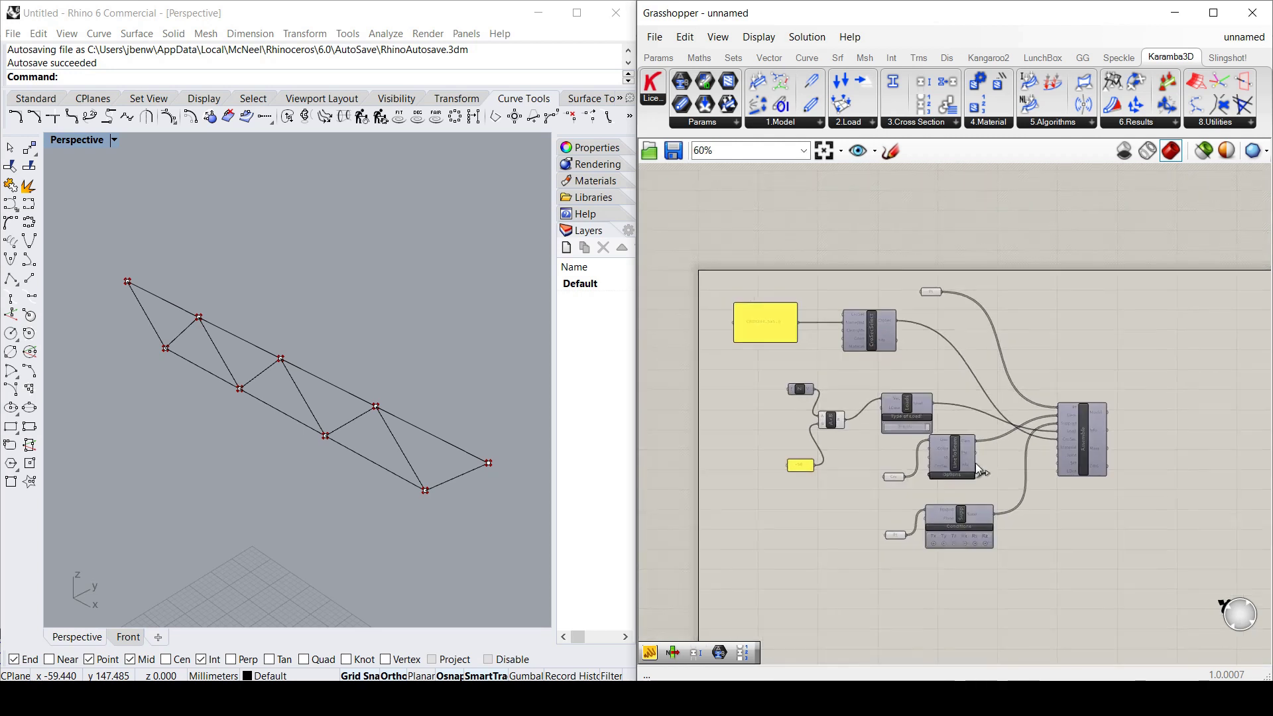
pyautogui.scroll(4, 898, 468)
pyautogui.scroll(-2, 901, 475)
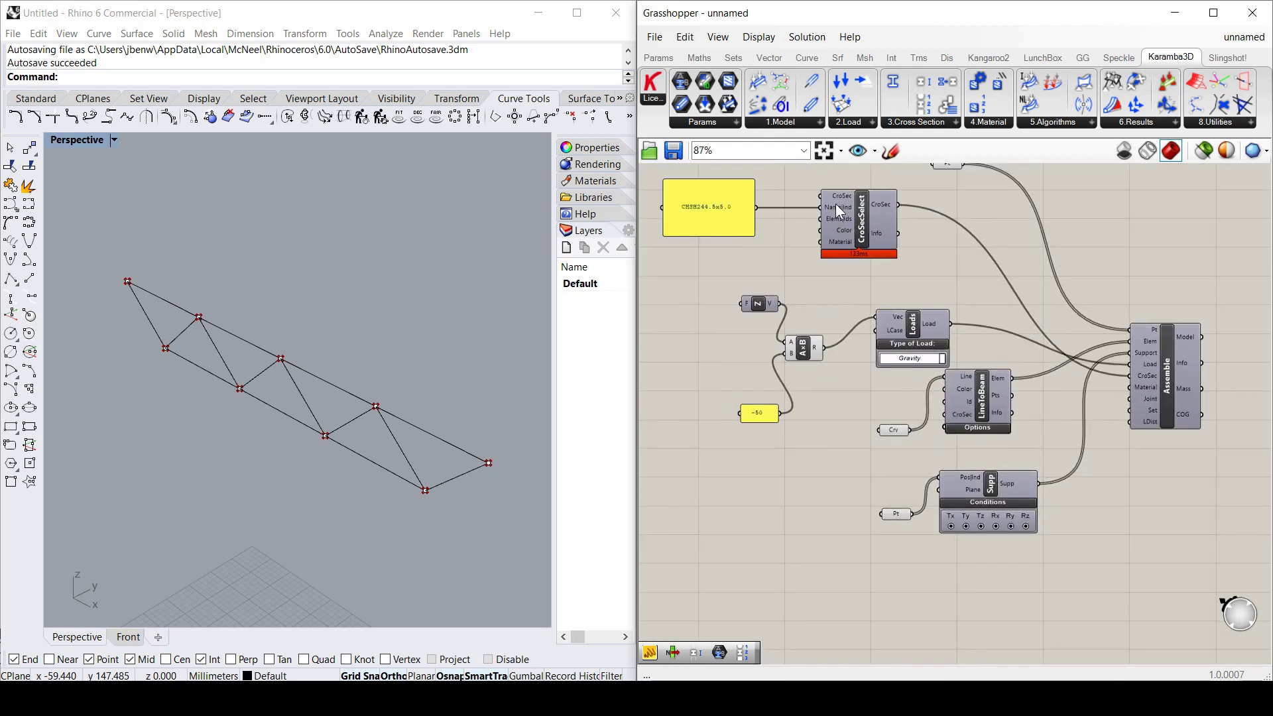
pyautogui.scroll(-2, 829, 218)
pyautogui.scroll(3, 817, 253)
pyautogui.moveTo(869, 316); pyautogui.dragTo(656, 206)
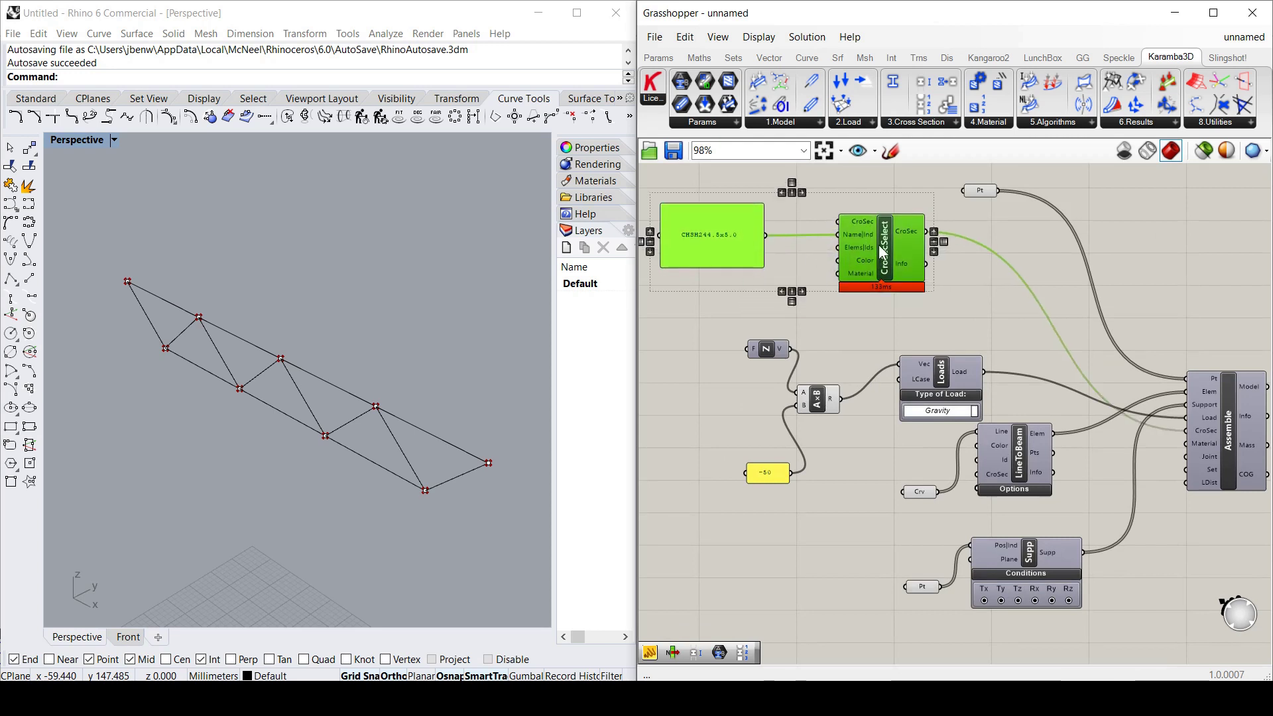
pyautogui.moveTo(878, 244); pyautogui.dragTo(878, 201)
pyautogui.click(840, 268)
# - Place a Material Selection component beneath the Cross Section Selector, aligned with it
pyautogui.doubleClick(828, 285)
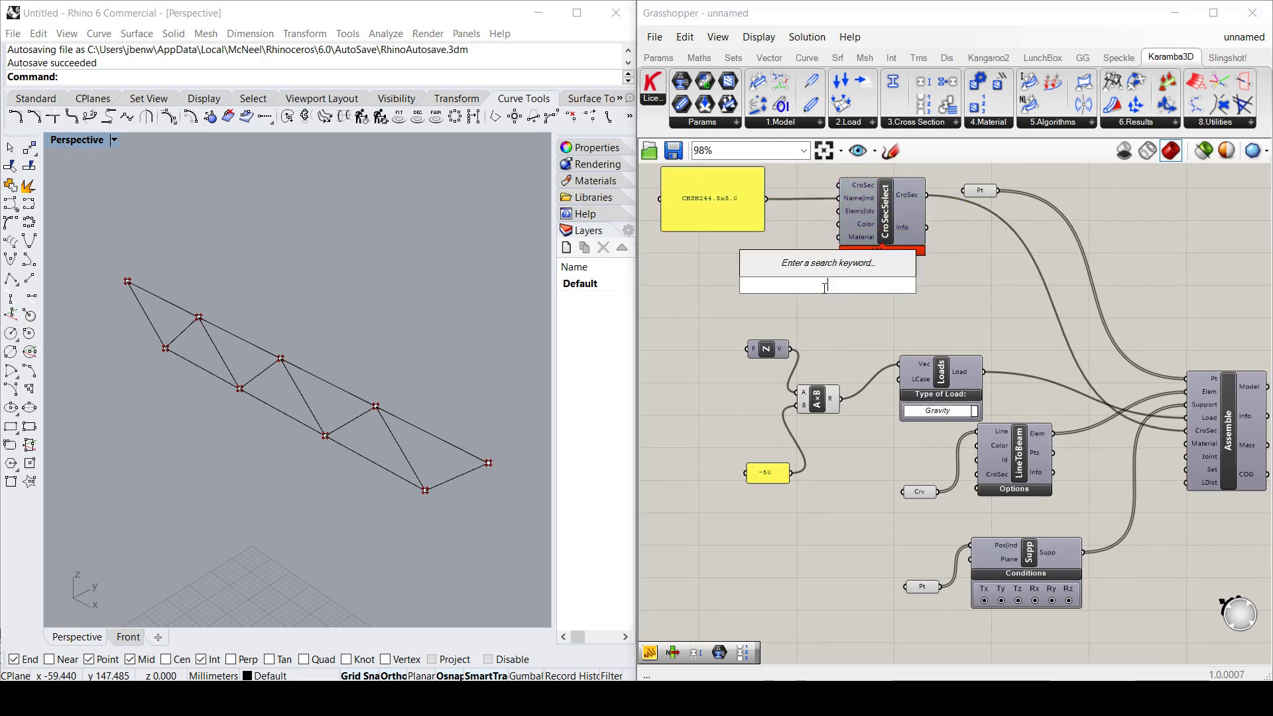
pyautogui.write('mat')
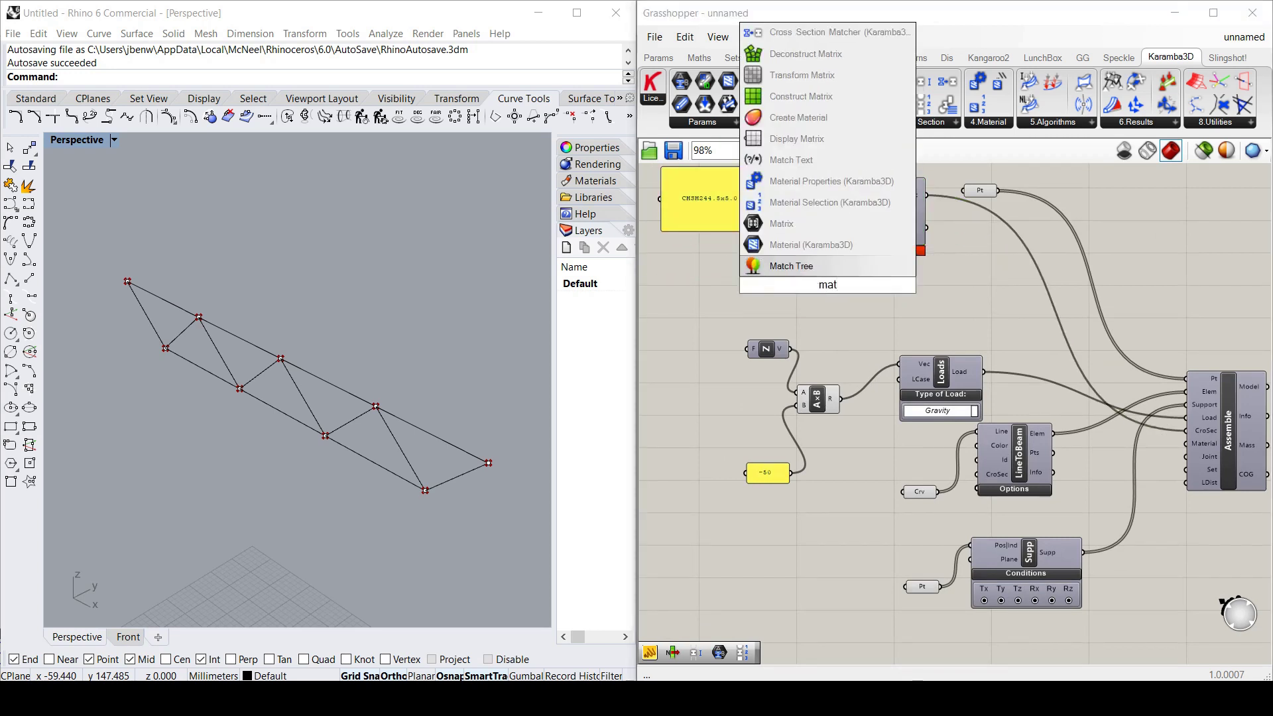
pyautogui.write('se')
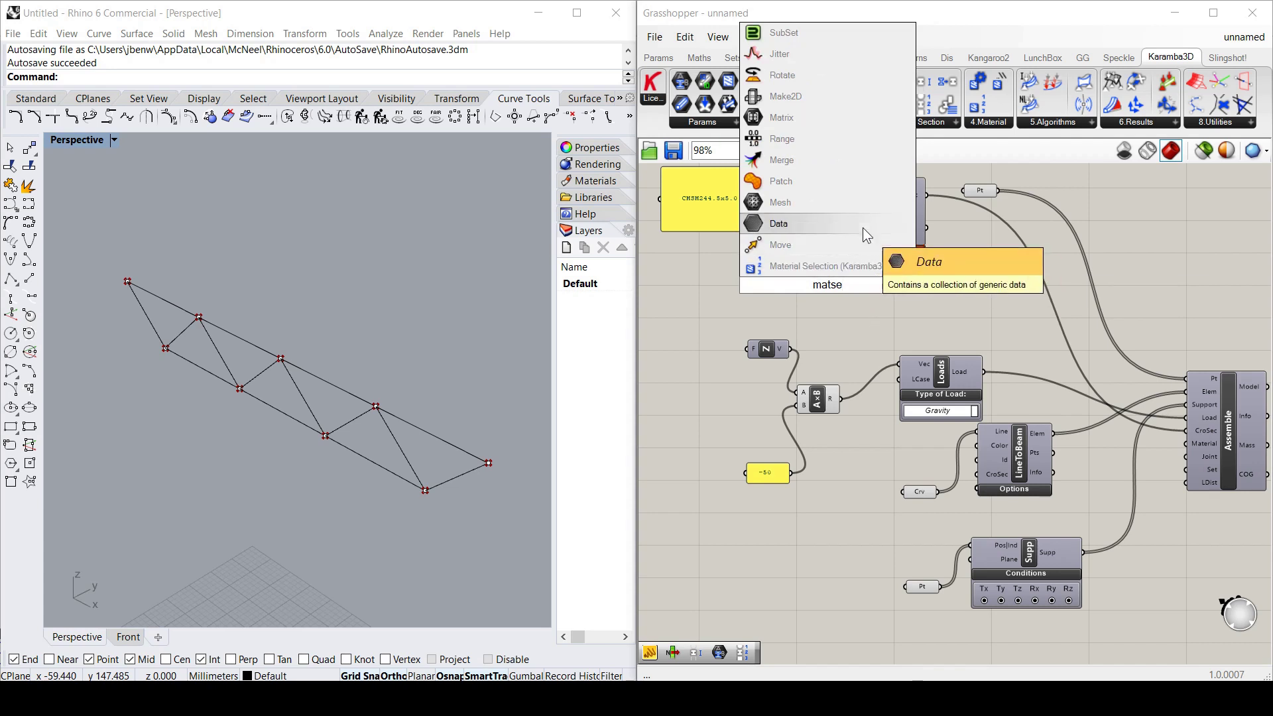
pyautogui.click(860, 268)
pyautogui.moveTo(873, 295); pyautogui.dragTo(876, 293)
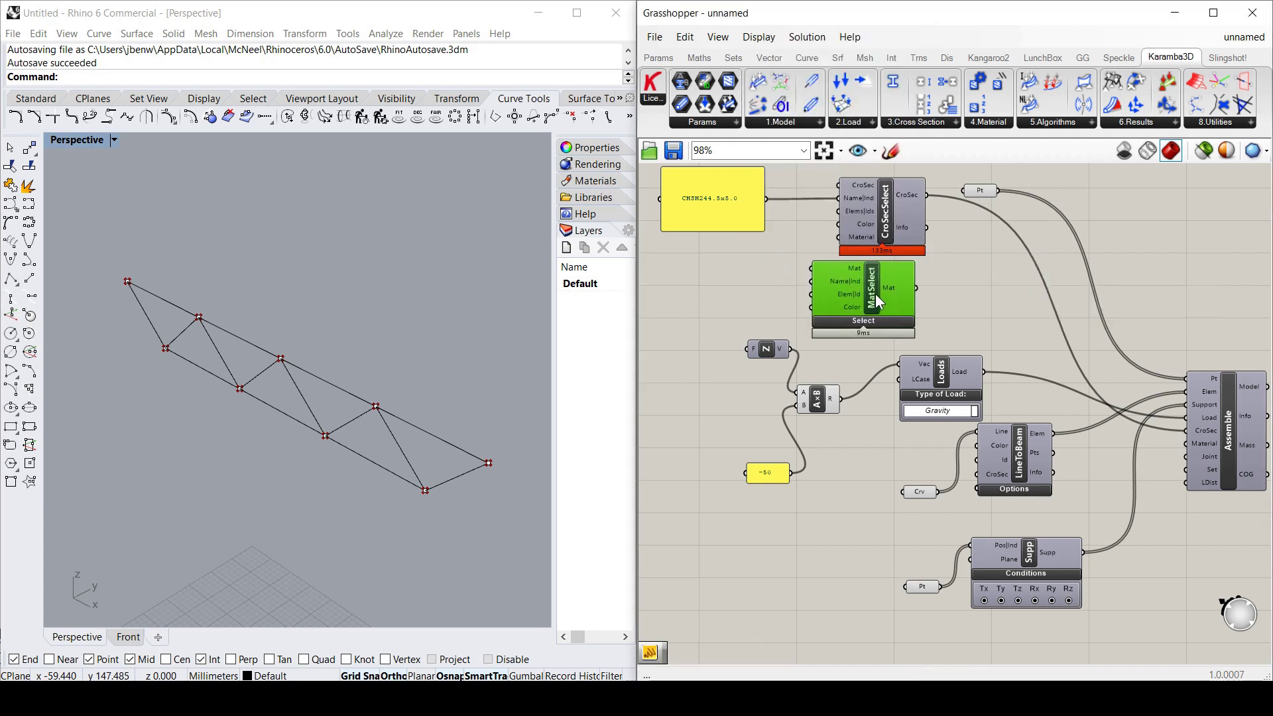
pyautogui.doubleClick(698, 286)
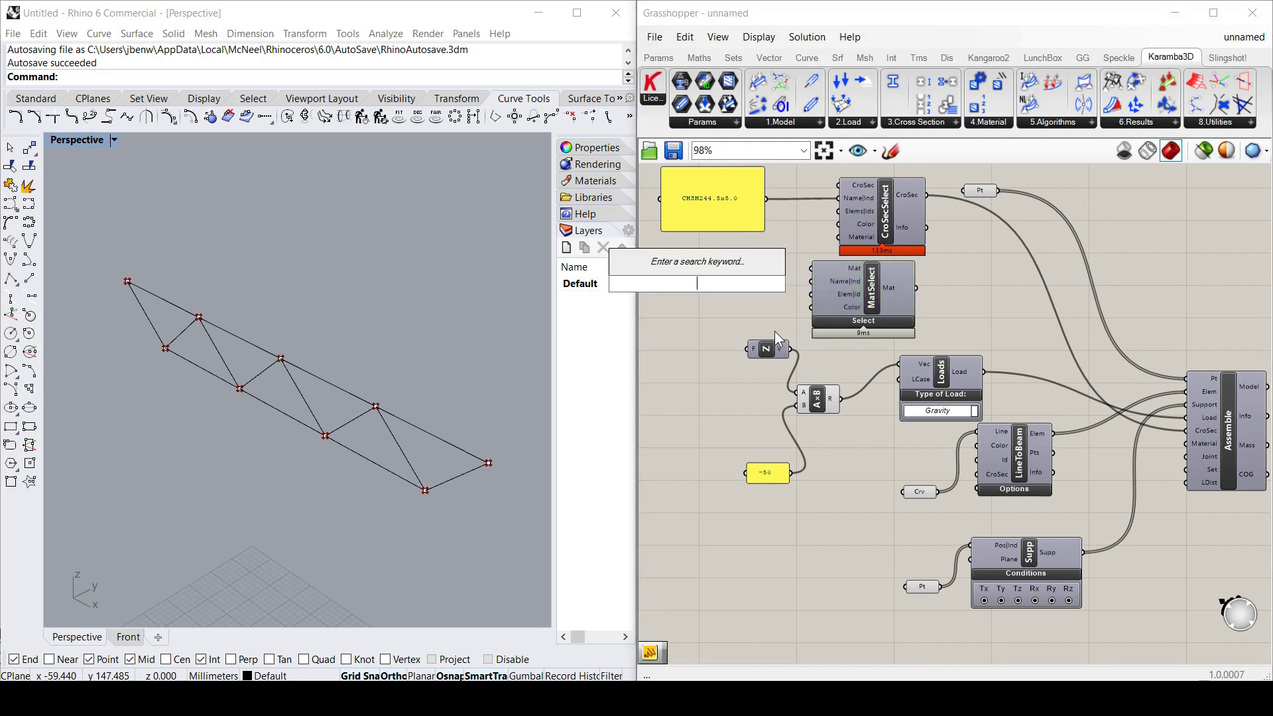
# - Add a text panel reading 'S235 # Steel'
pyautogui.write('pane')
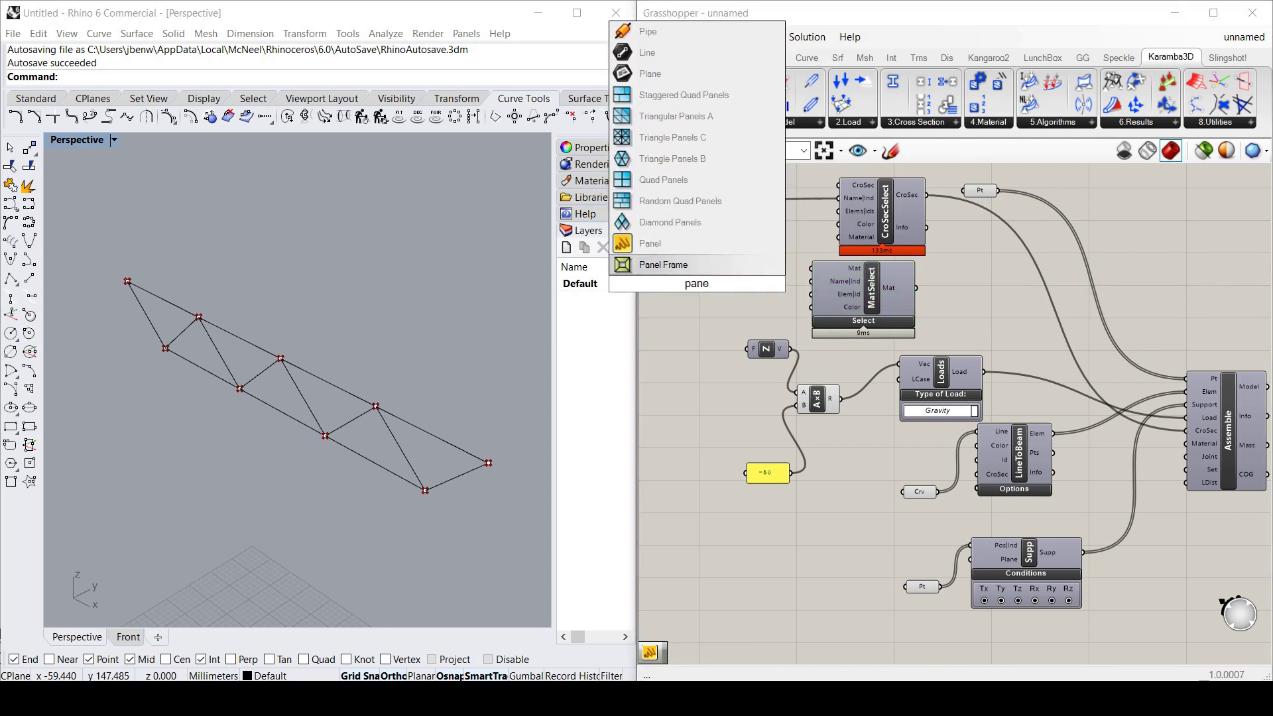
pyautogui.click(689, 245)
pyautogui.doubleClick(707, 287)
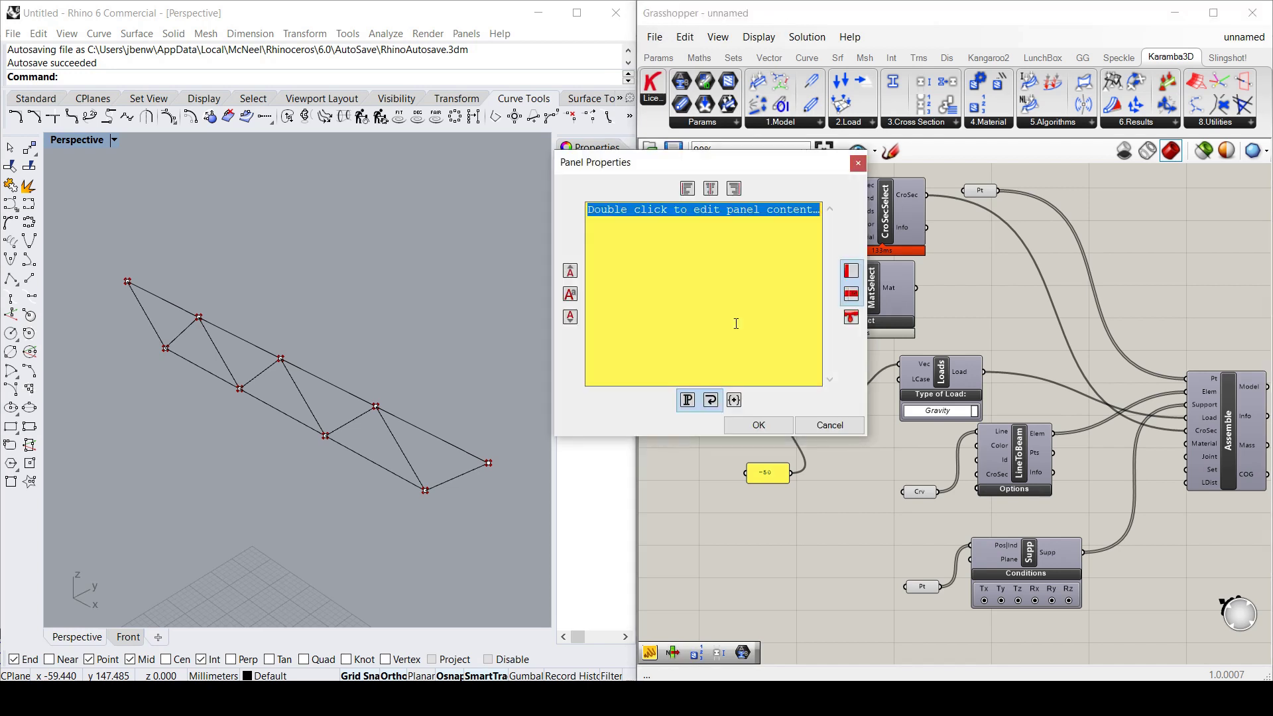
pyautogui.write('S2')
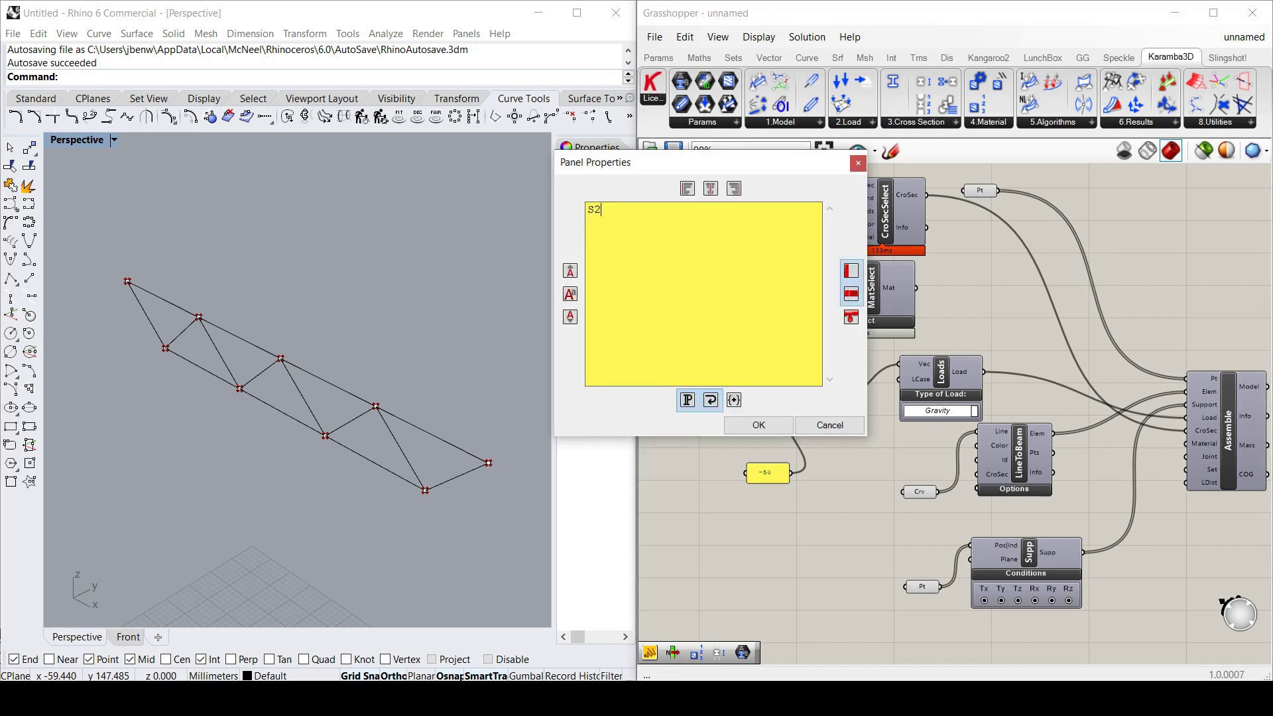
pyautogui.write('35 # Steel')
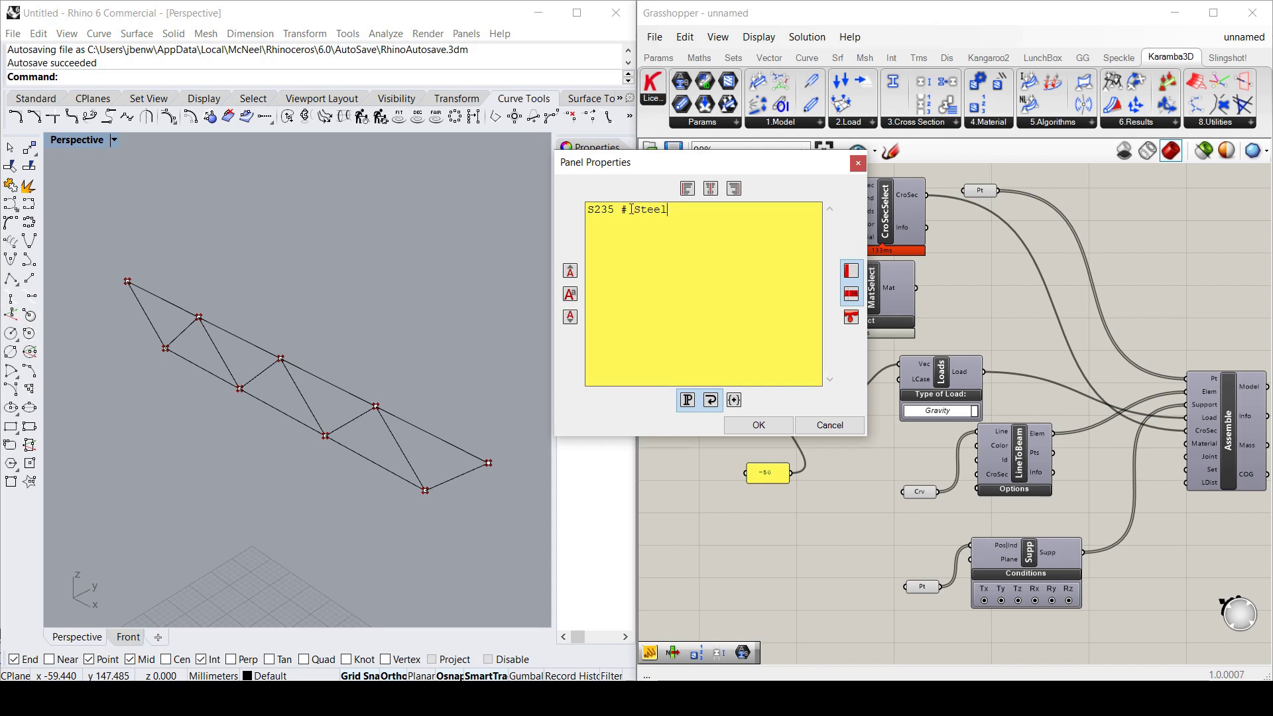
pyautogui.click(728, 424)
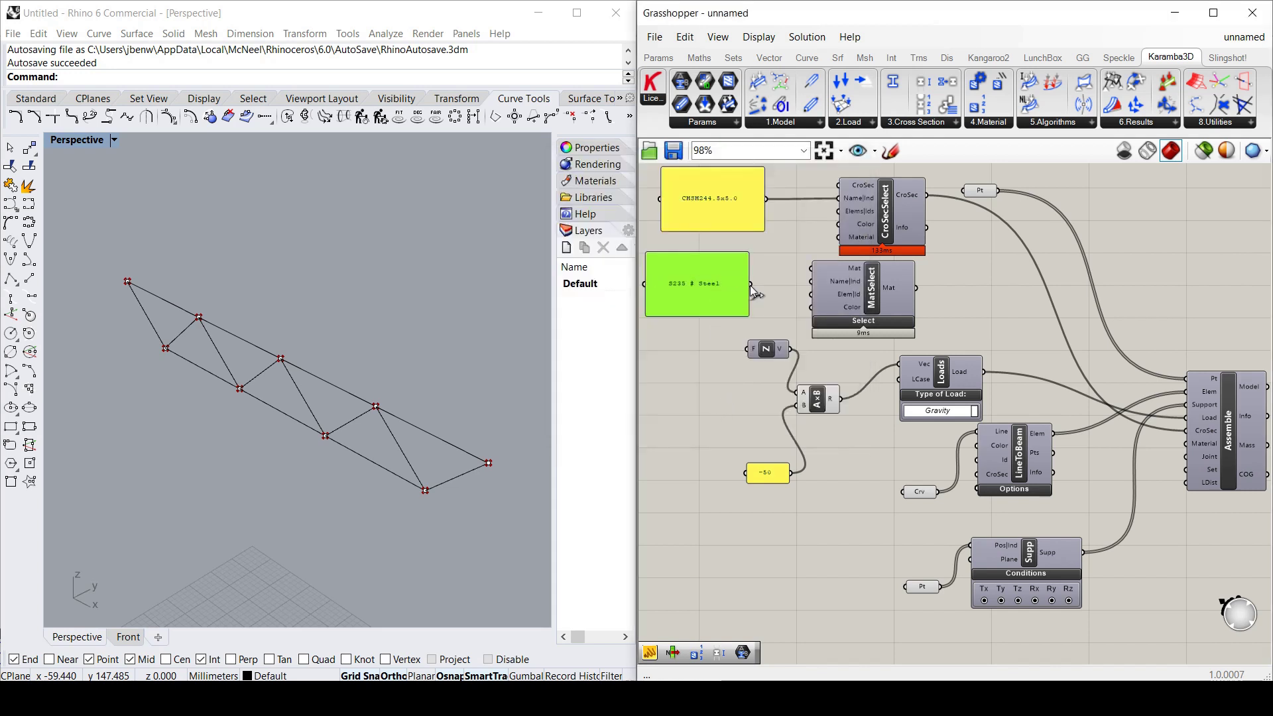
# - Wire the panel into MatSelect's Name|Ind input and MatSelect's output into Assemble's Material input
pyautogui.moveTo(787, 306); pyautogui.dragTo(810, 281)
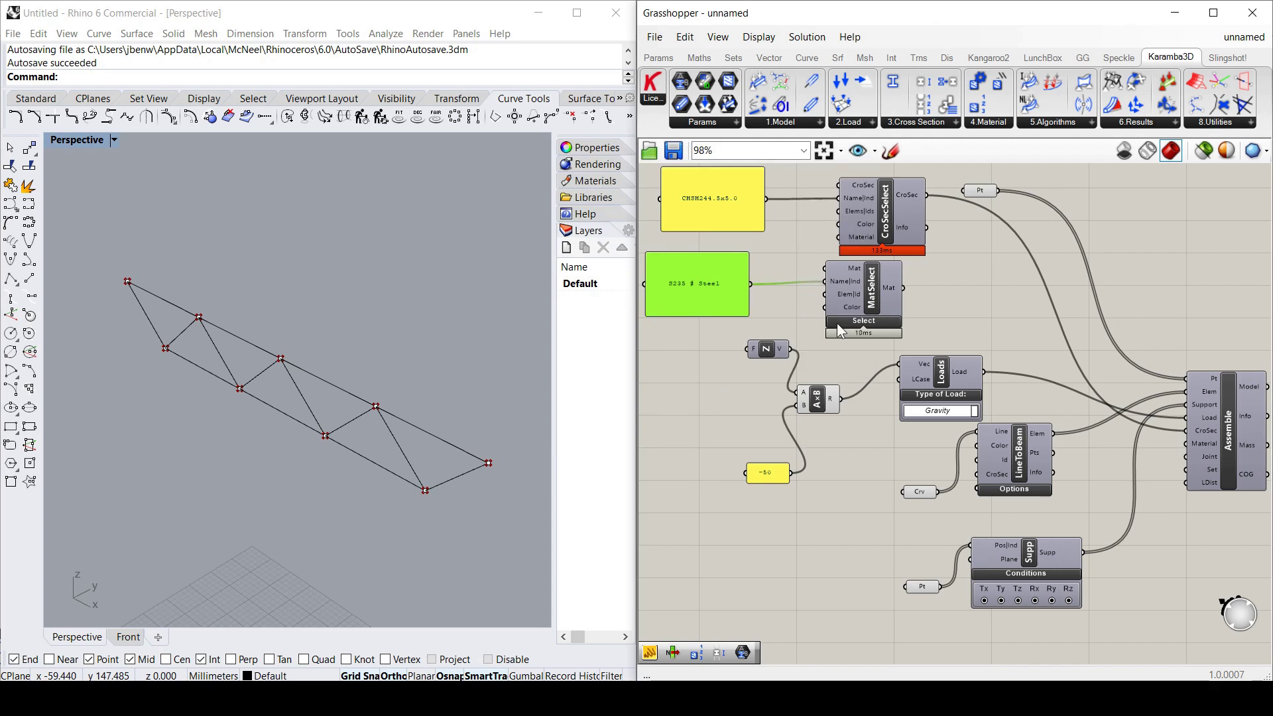
pyautogui.click(949, 304)
pyautogui.moveTo(906, 290); pyautogui.dragTo(1194, 446)
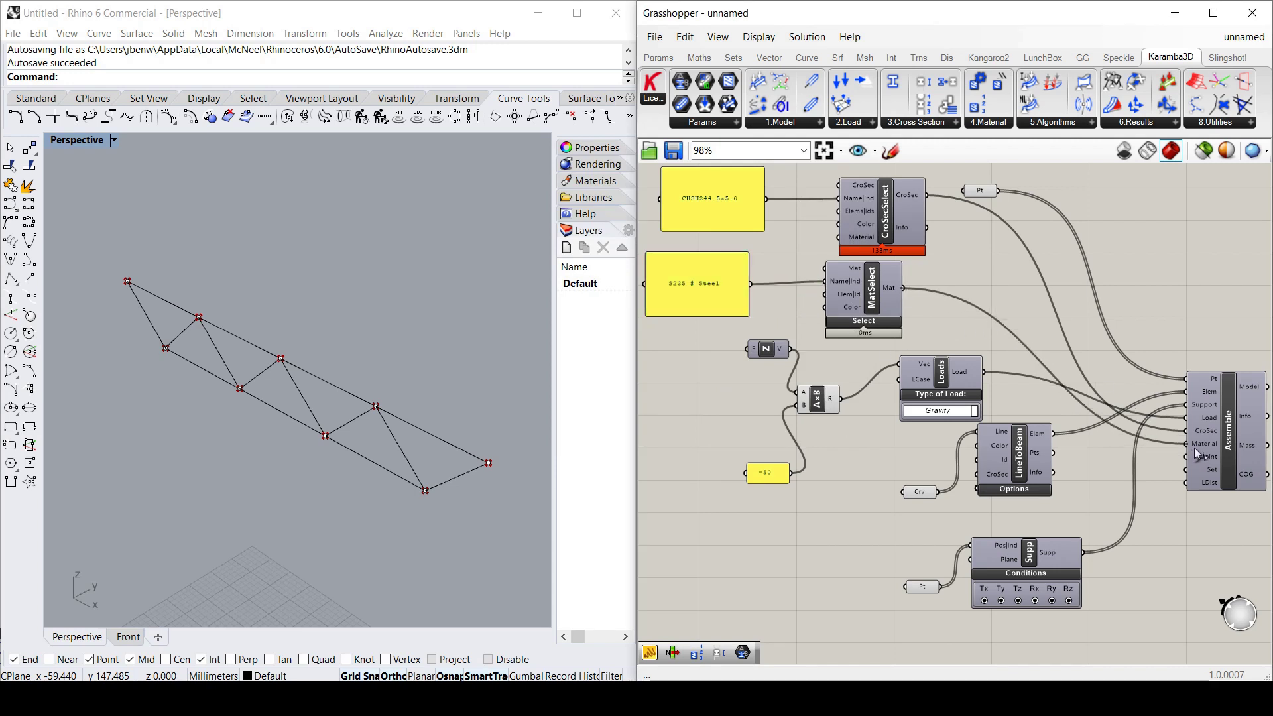
pyautogui.scroll(-2, 1121, 331)
pyautogui.scroll(5, 1085, 380)
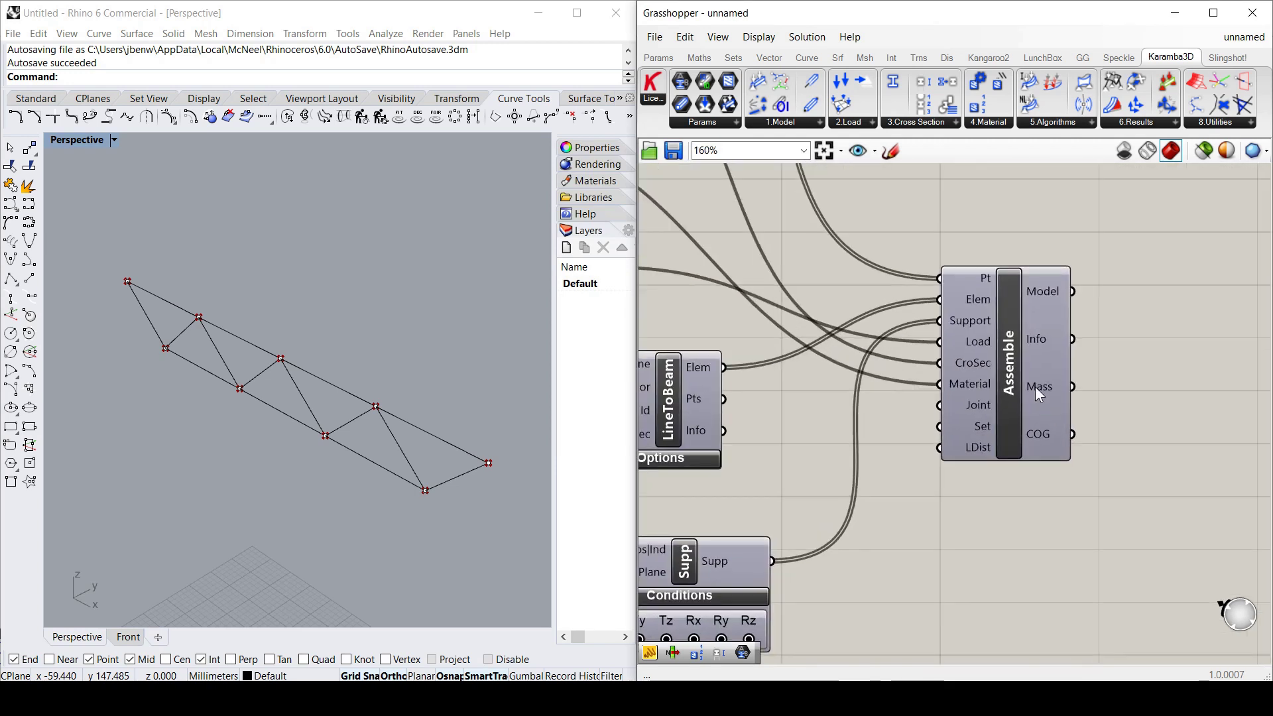
# - Place a Karamba3D Model parameter and feed it from Assemble's Model output
pyautogui.moveTo(1011, 356); pyautogui.dragTo(1034, 368)
pyautogui.click(1031, 236)
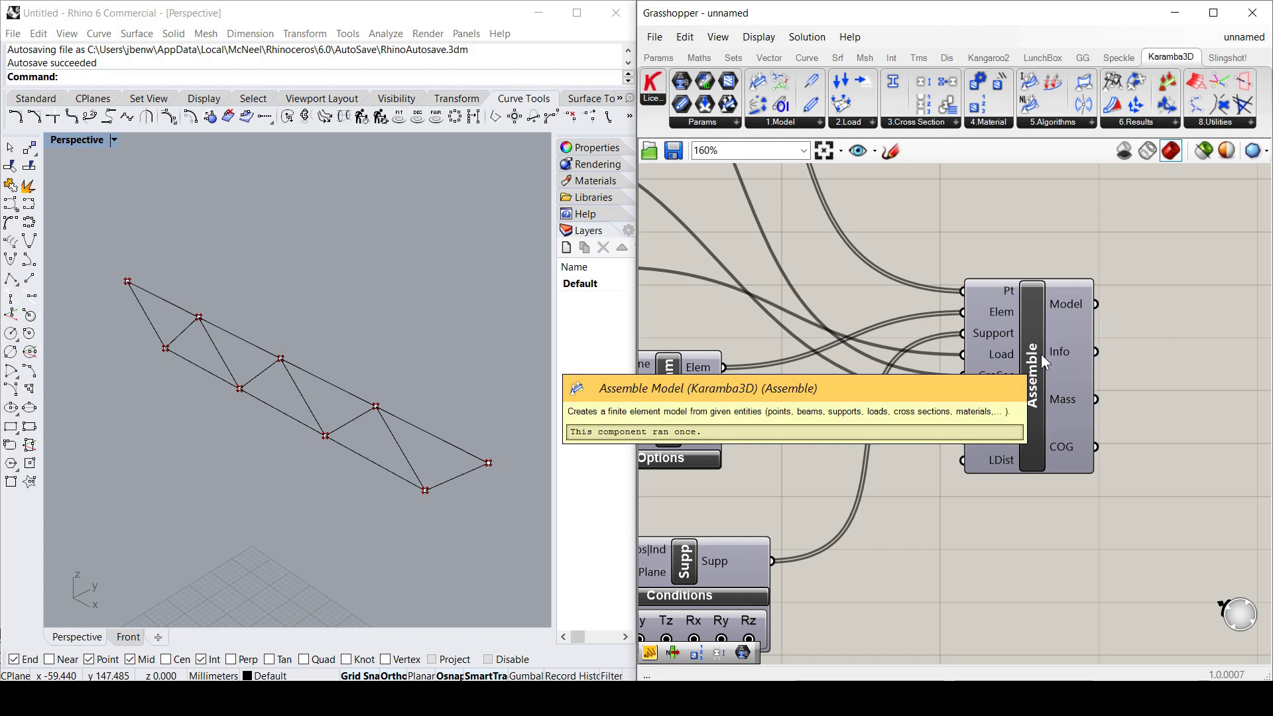
pyautogui.scroll(-3, 998, 379)
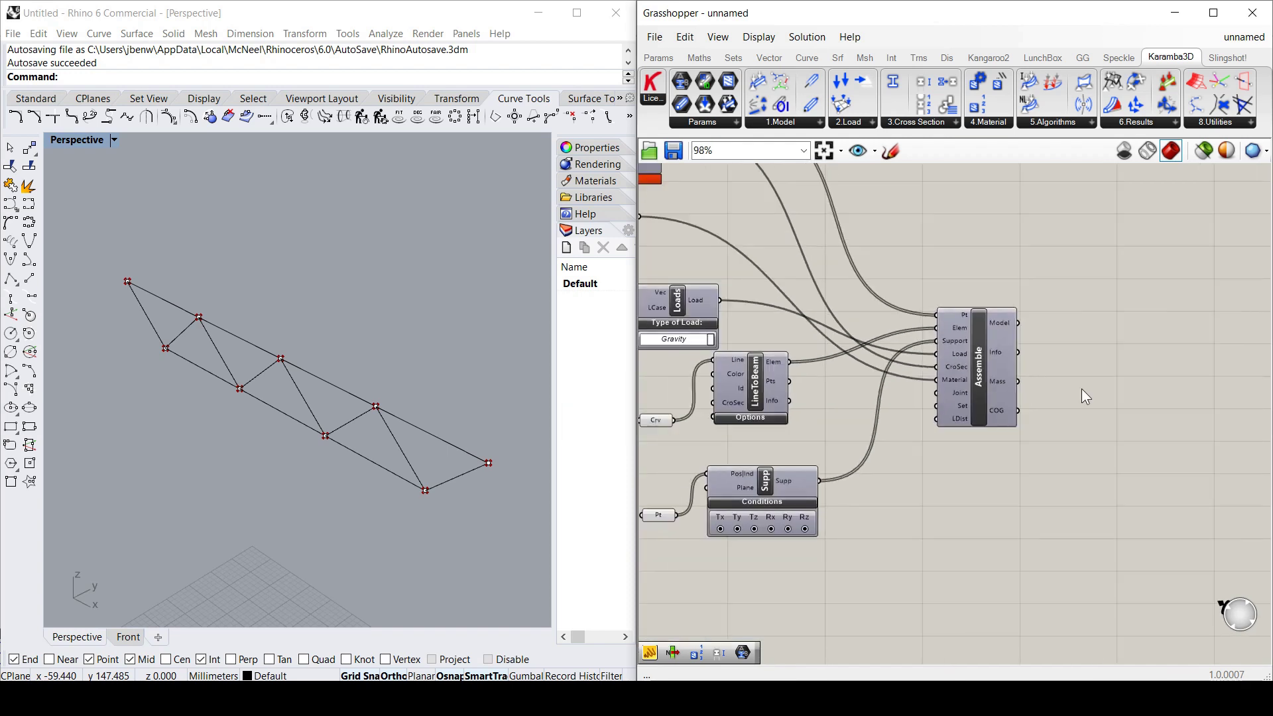
pyautogui.scroll(-2, 961, 383)
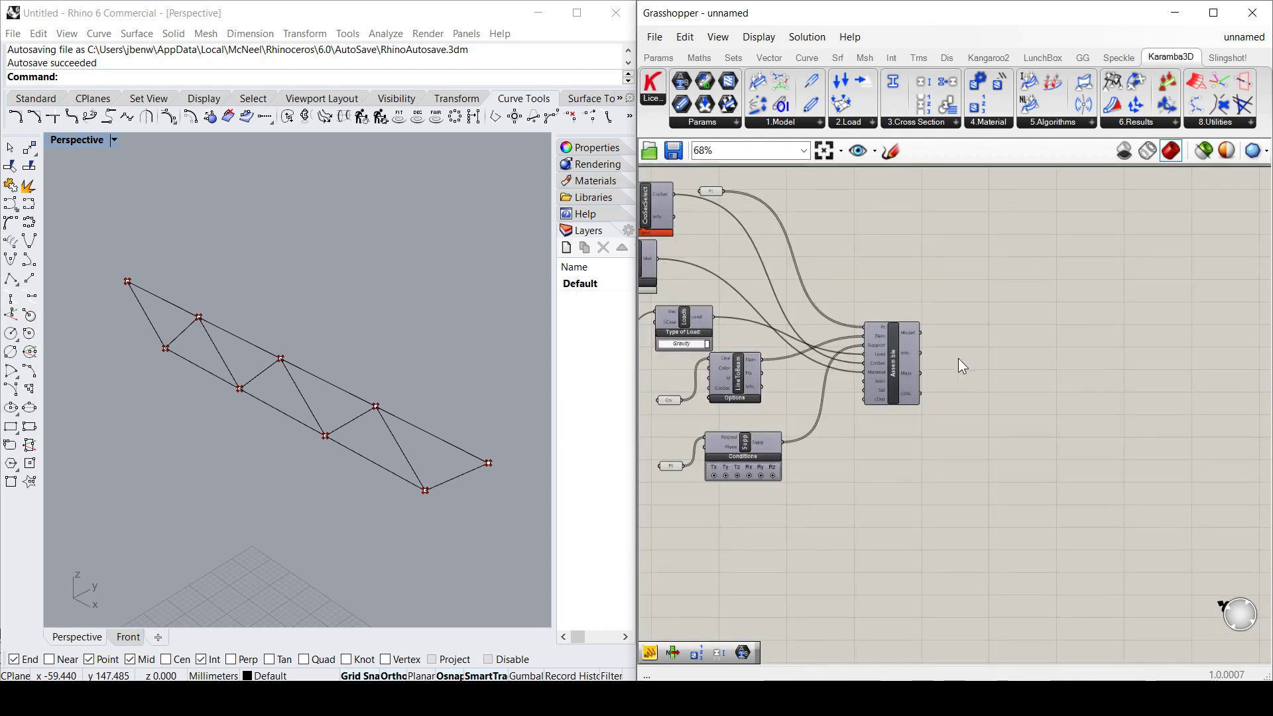
pyautogui.scroll(3, 958, 360)
pyautogui.doubleClick(950, 349)
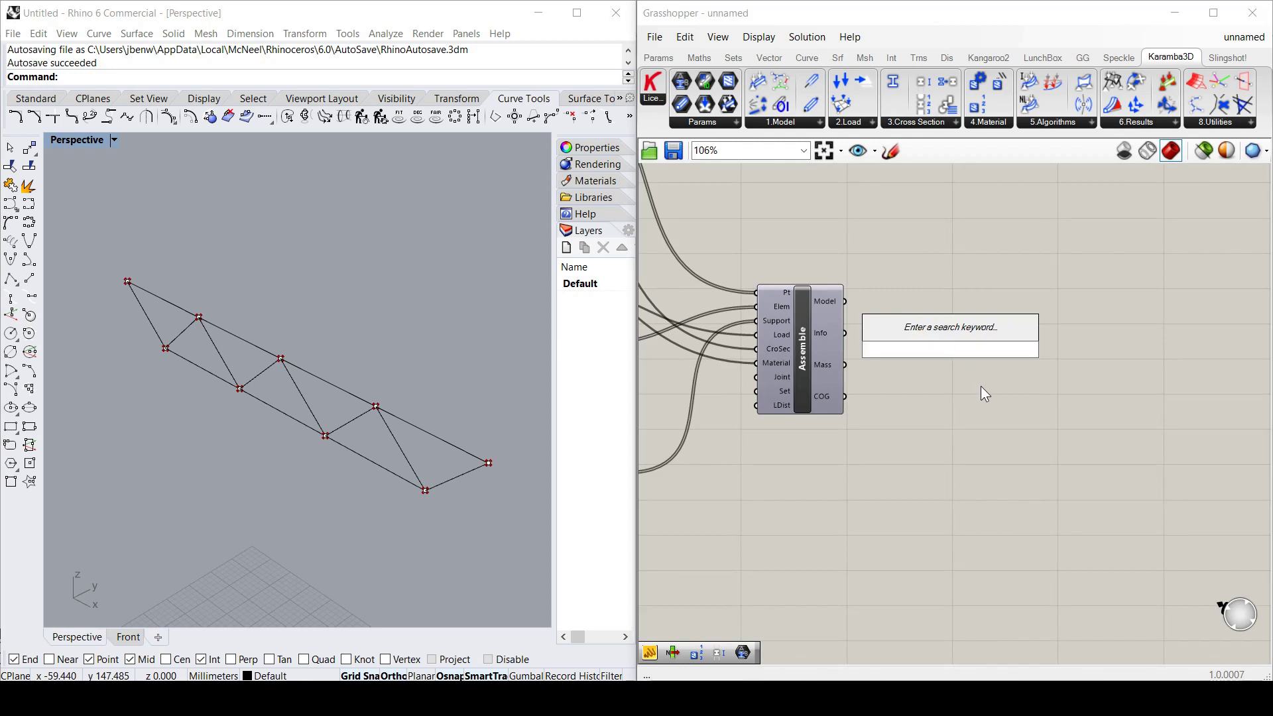
pyautogui.write('mode')
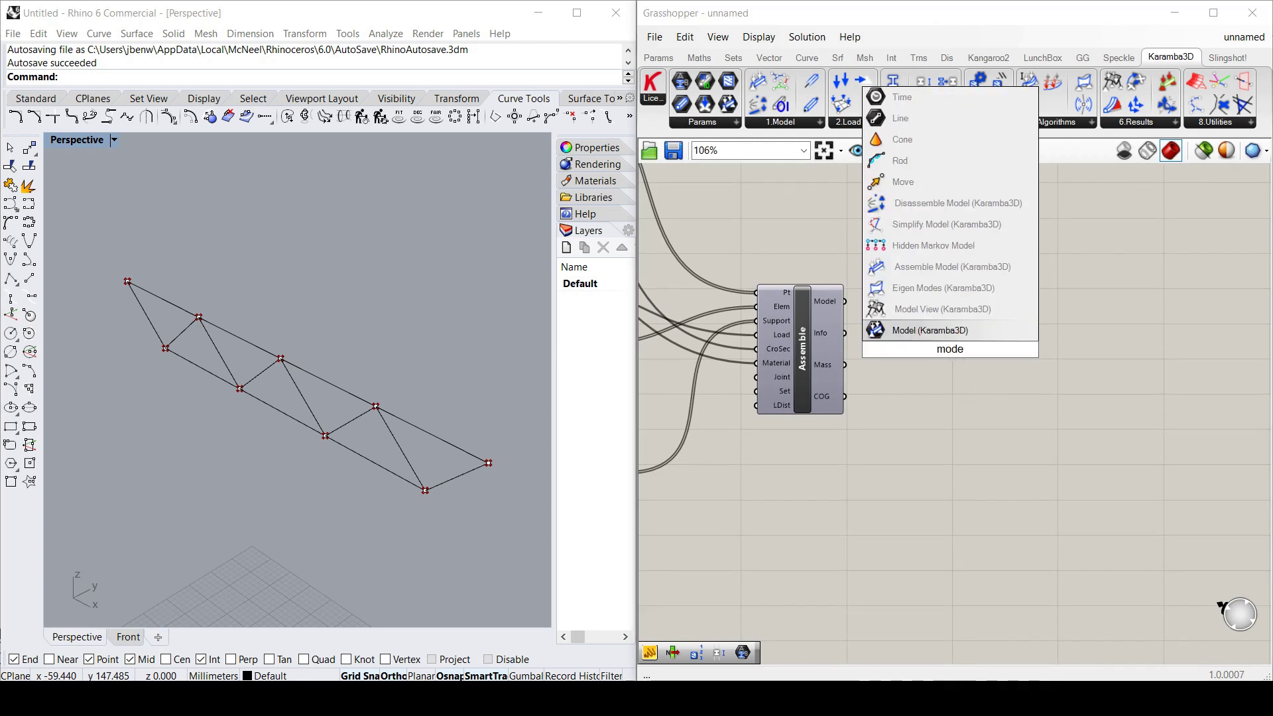
pyautogui.click(974, 332)
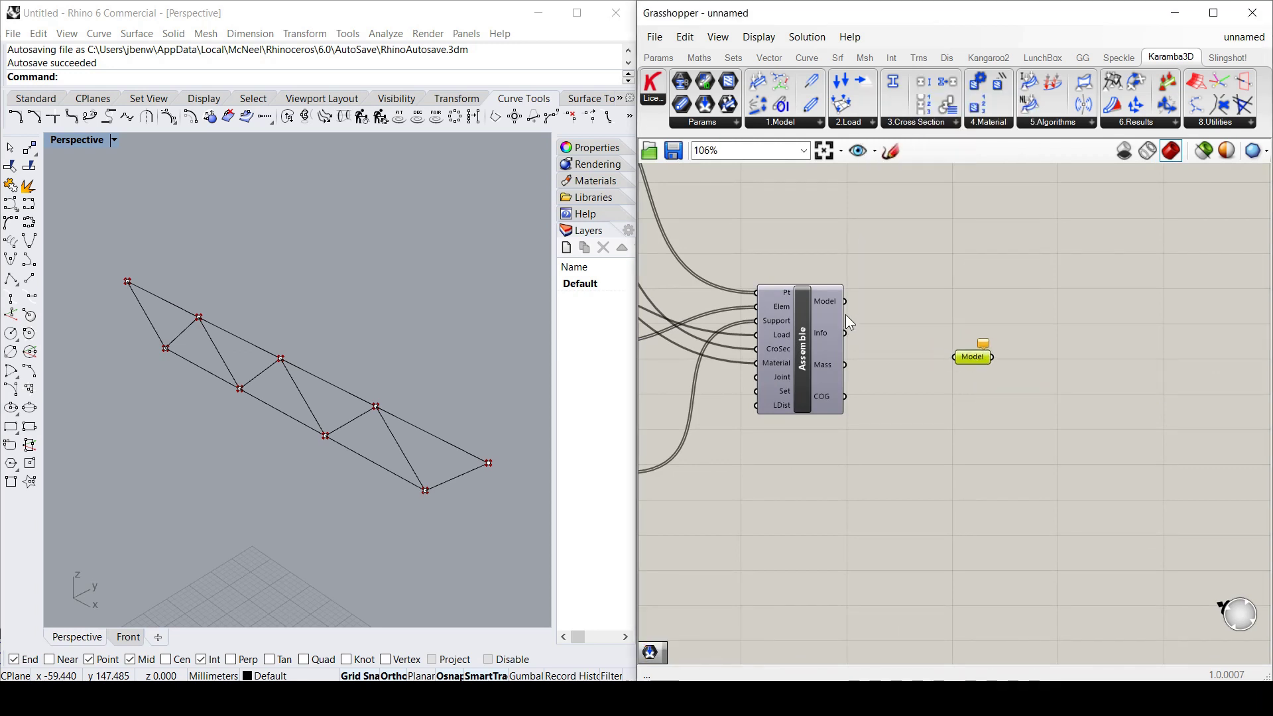
pyautogui.moveTo(846, 301); pyautogui.dragTo(954, 351)
# - Place a Karamba3D Analyze component after the Model parameter and centre it in view
pyautogui.click(1000, 332)
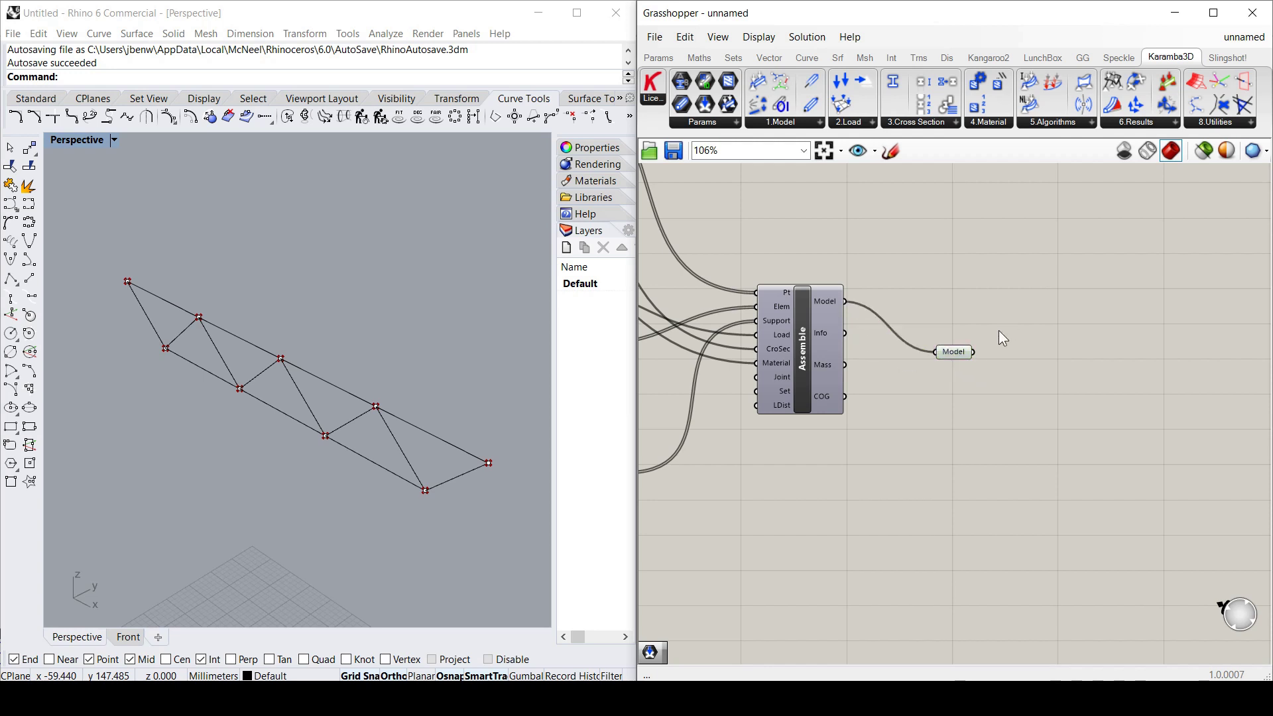
pyautogui.doubleClick(1082, 362)
pyautogui.write('ana')
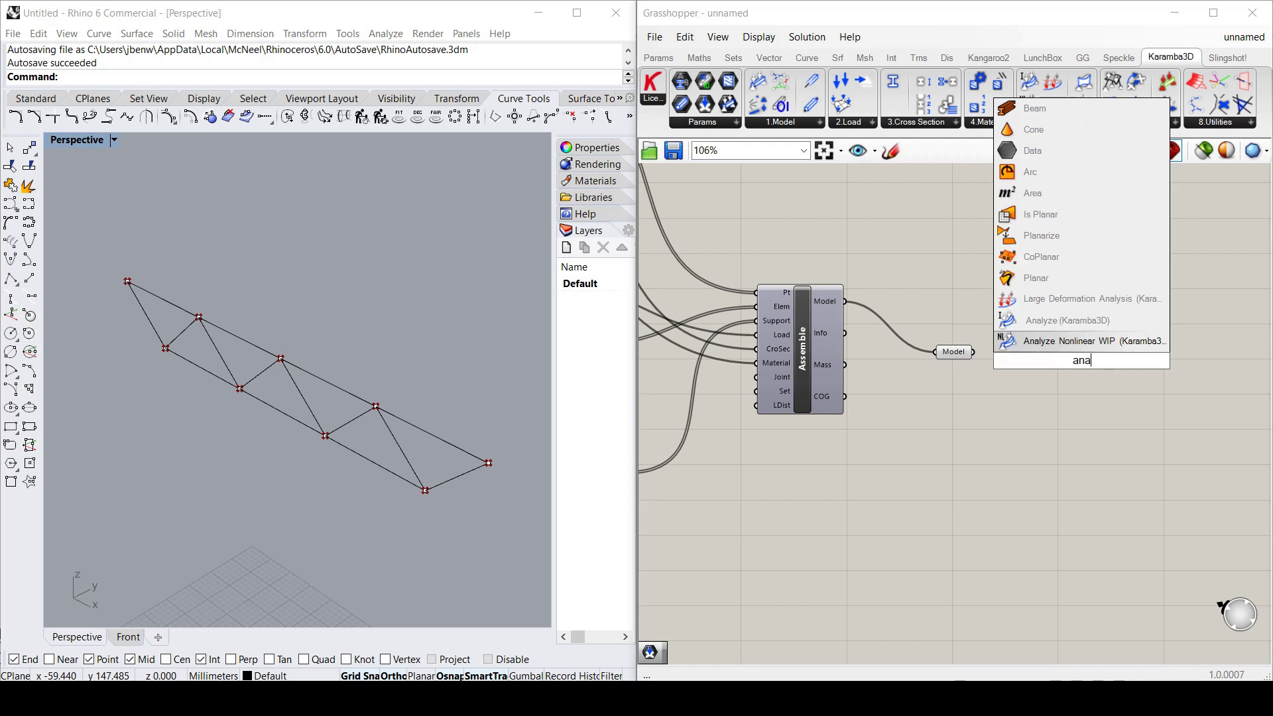
pyautogui.click(1084, 321)
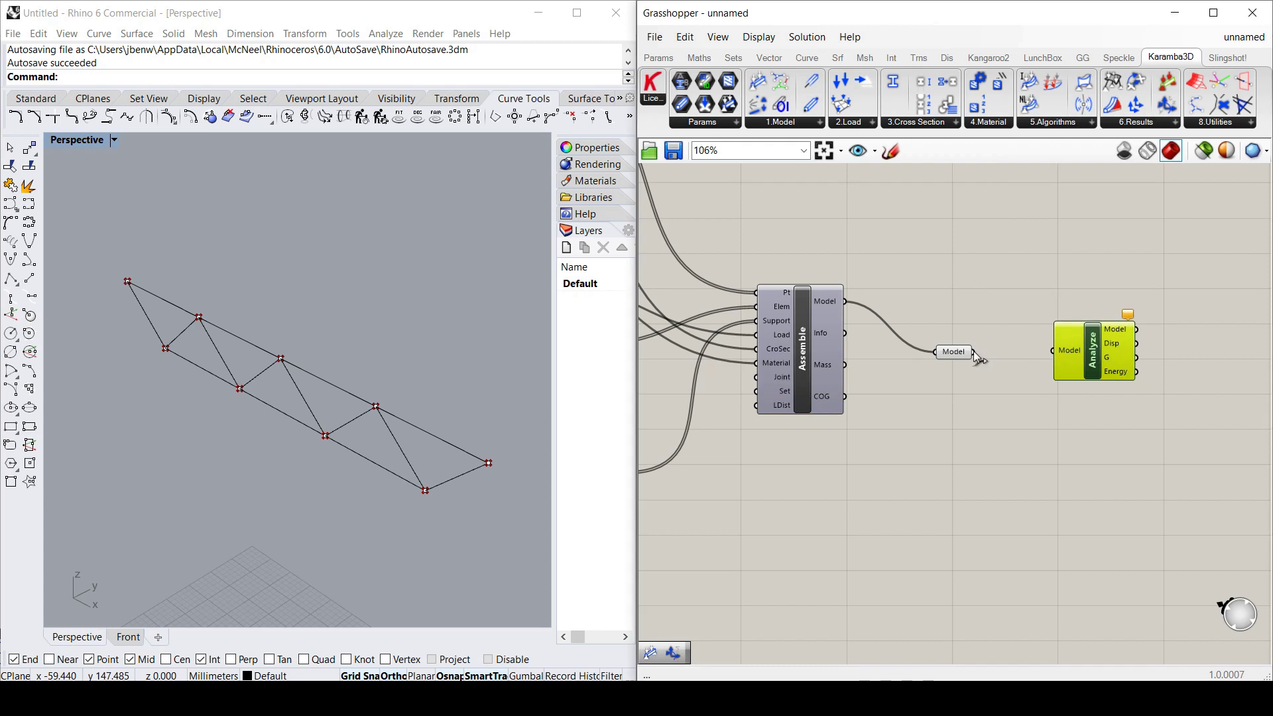
pyautogui.click(1051, 300)
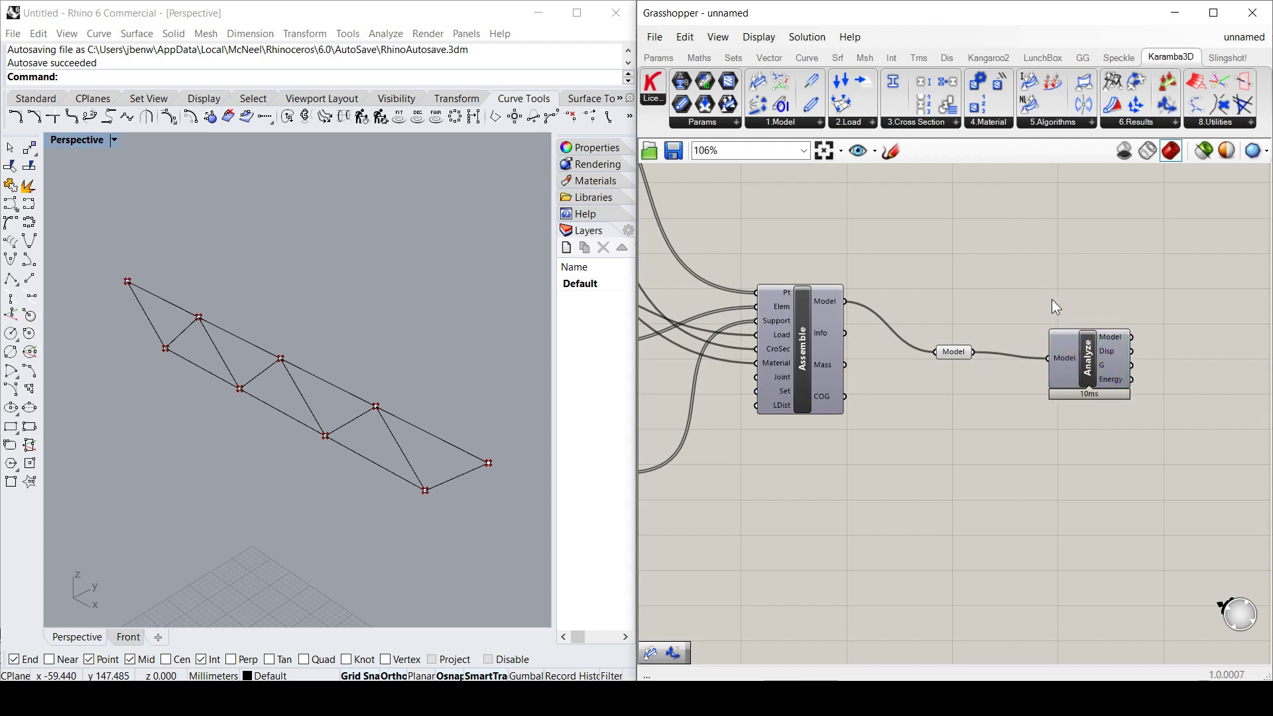
pyautogui.click(1091, 359)
pyautogui.click(1066, 281)
pyautogui.scroll(-5, 1090, 345)
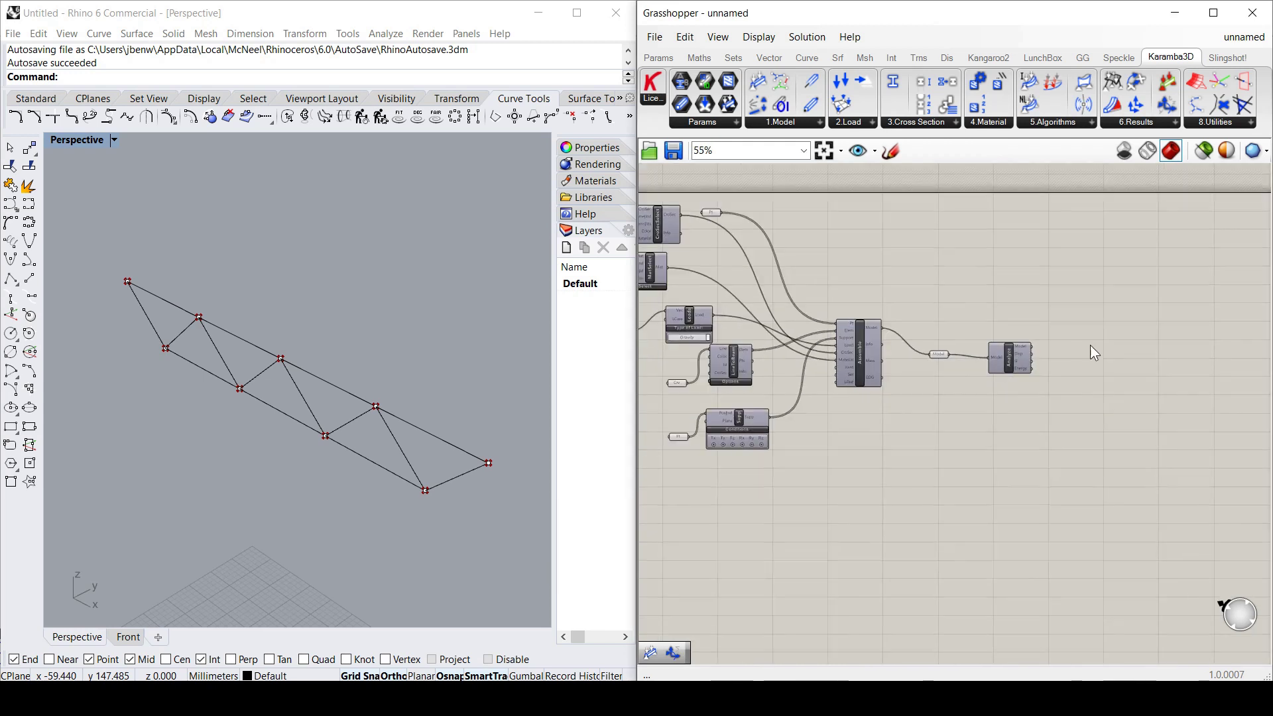
pyautogui.scroll(5, 1090, 345)
pyautogui.moveTo(1091, 345); pyautogui.dragTo(909, 417, button='right')
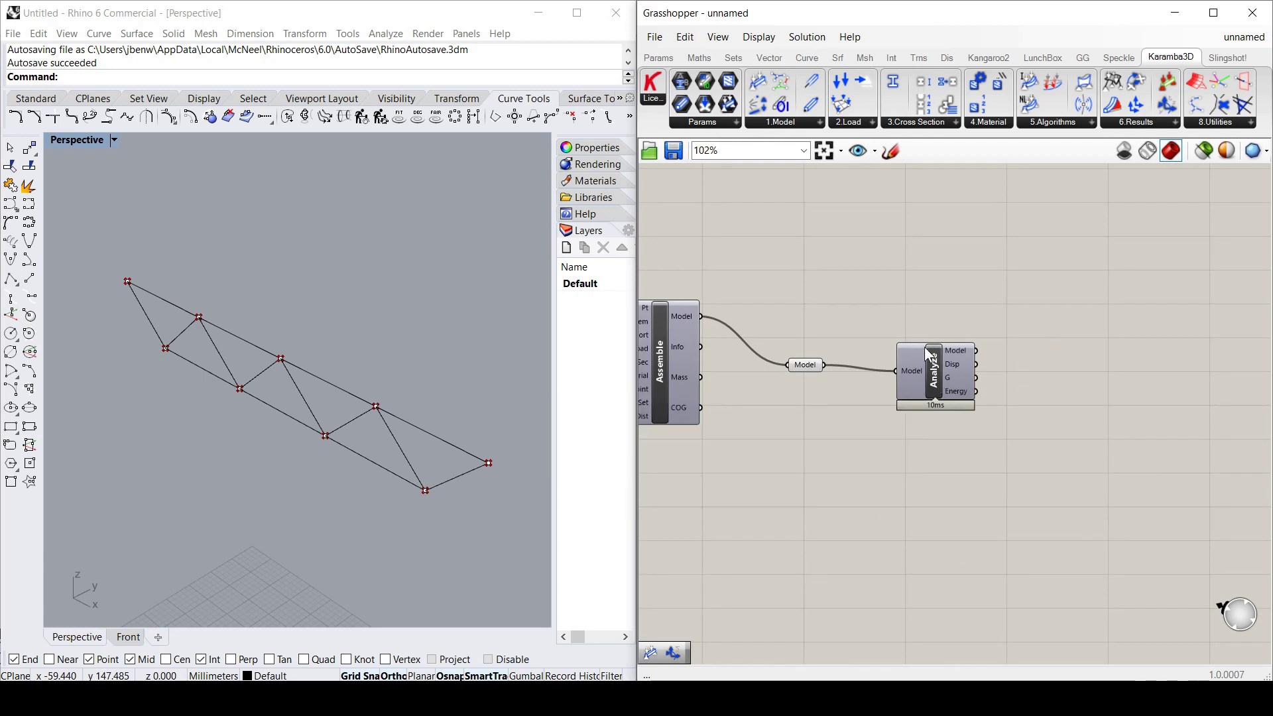
# - Place ModelView right of Analyze and feed it Analyze's Model output to show the deflected truss
pyautogui.scroll(-3, 924, 347)
pyautogui.scroll(2, 928, 320)
pyautogui.doubleClick(958, 300)
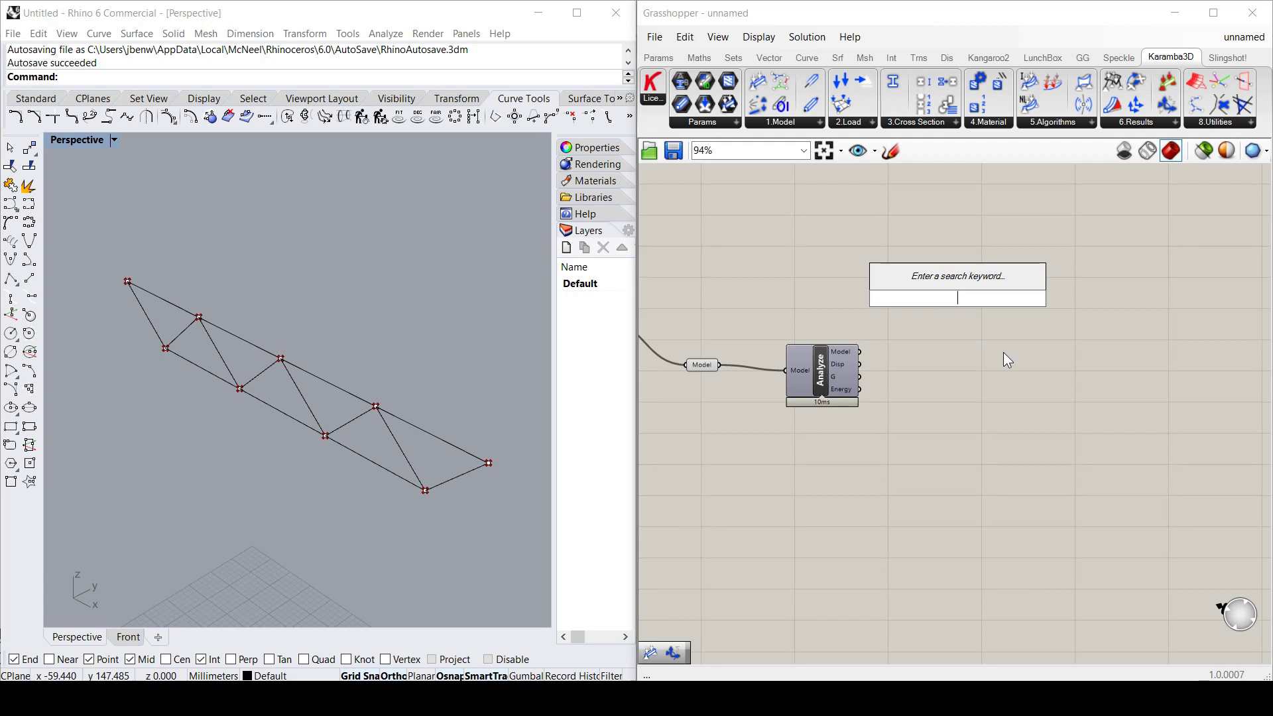
pyautogui.write('model')
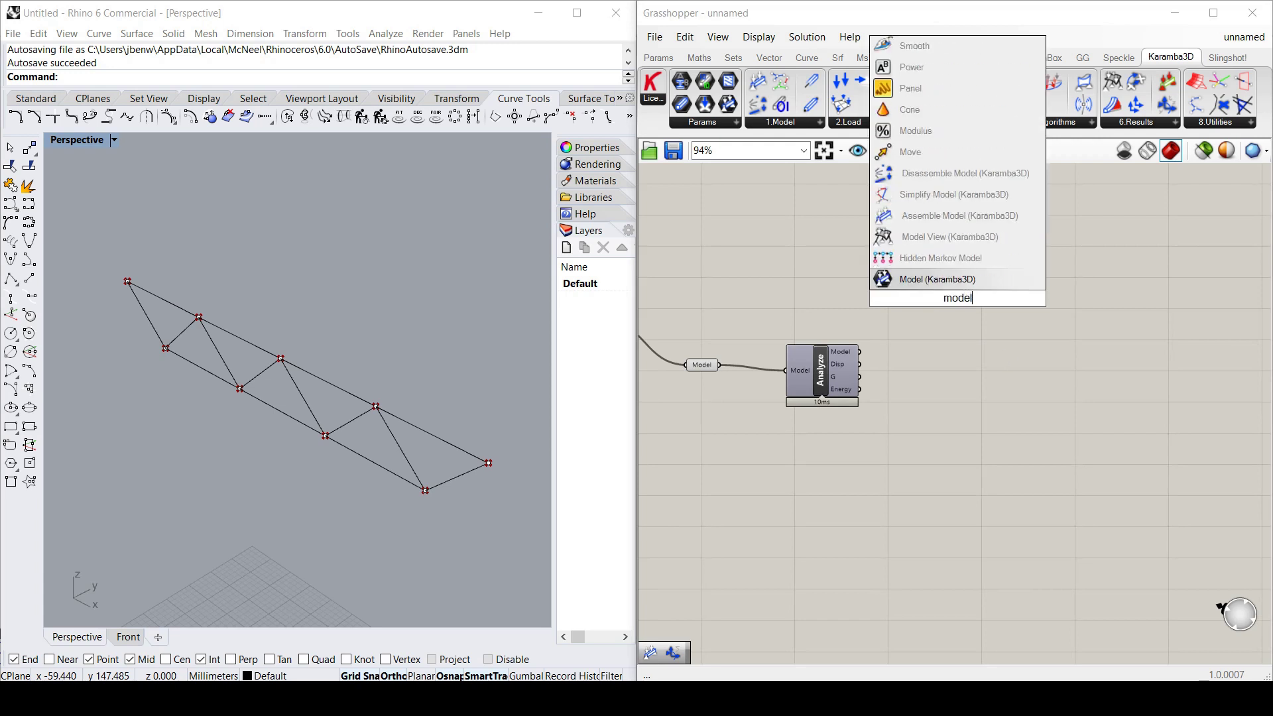
pyautogui.write('V')
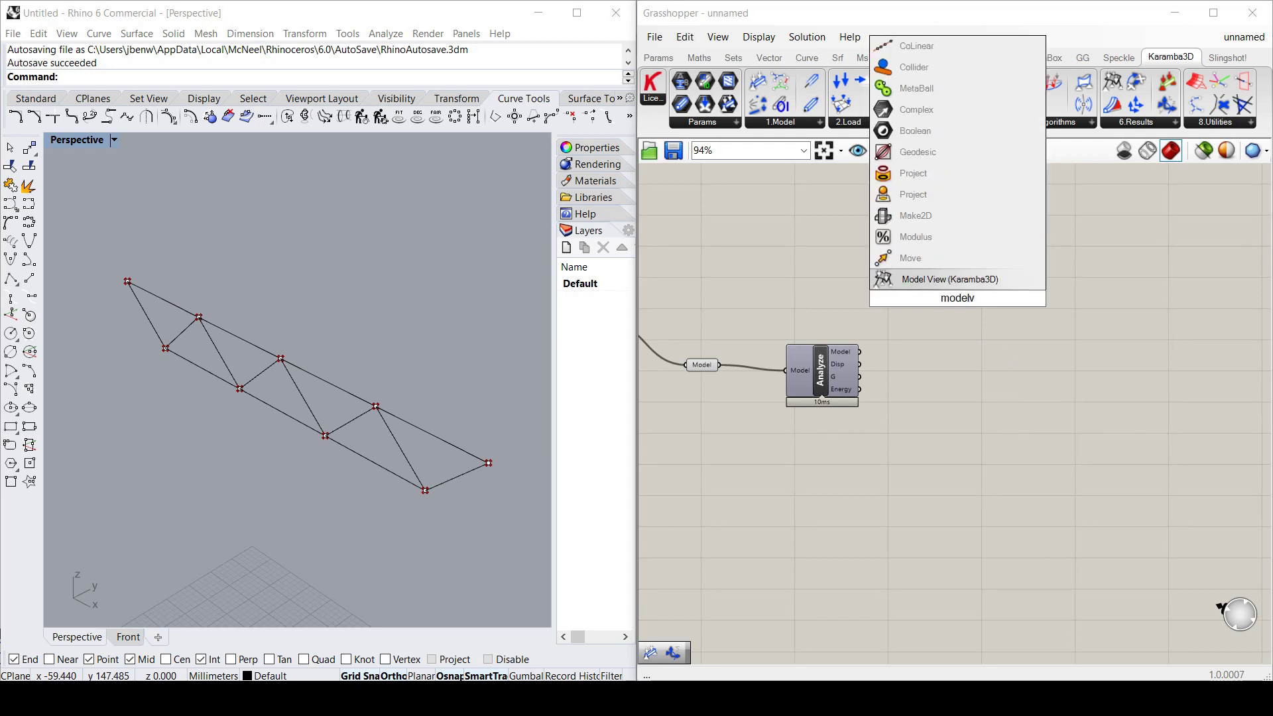
pyautogui.click(942, 281)
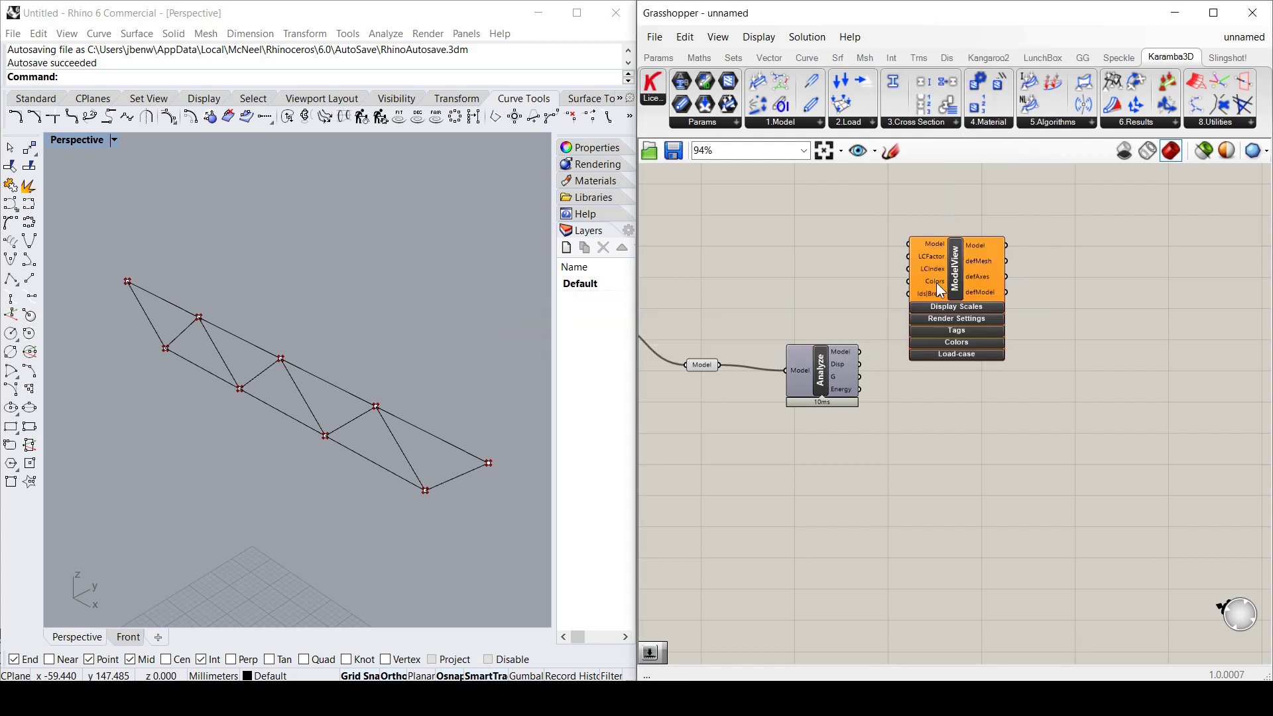
pyautogui.moveTo(963, 281); pyautogui.dragTo(1026, 290)
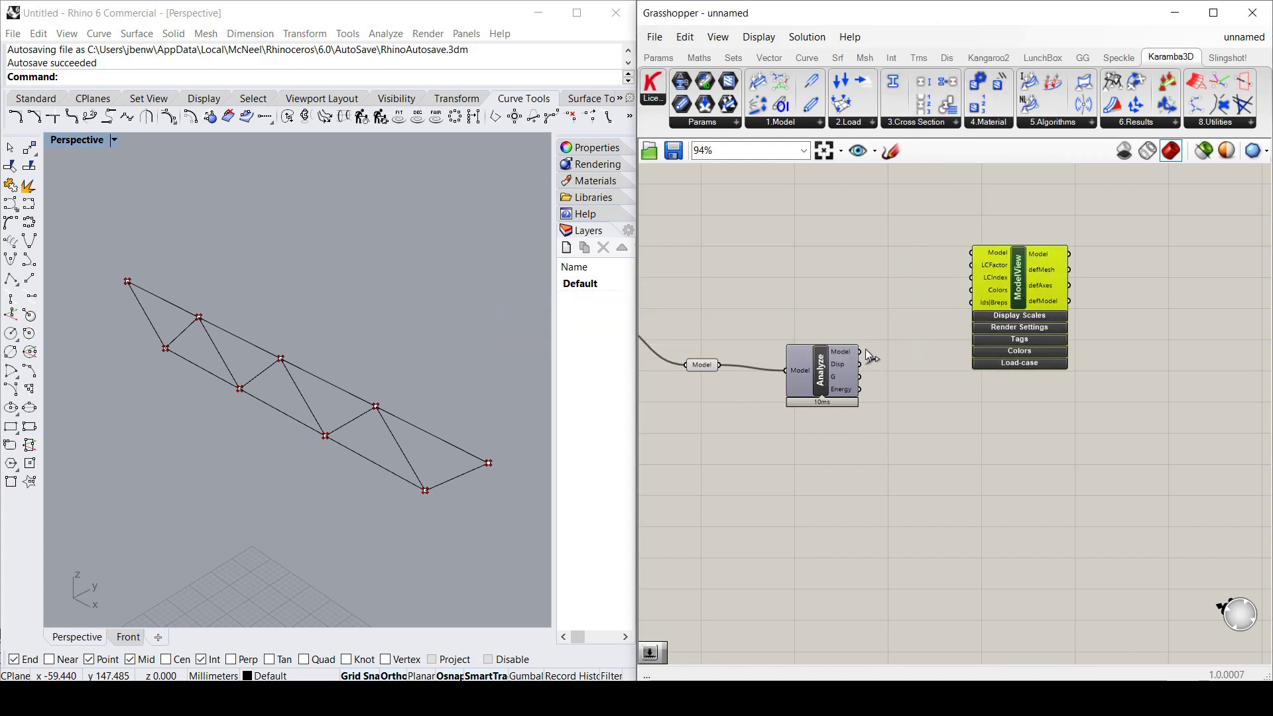
pyautogui.moveTo(861, 352); pyautogui.dragTo(972, 257)
pyautogui.click(505, 424)
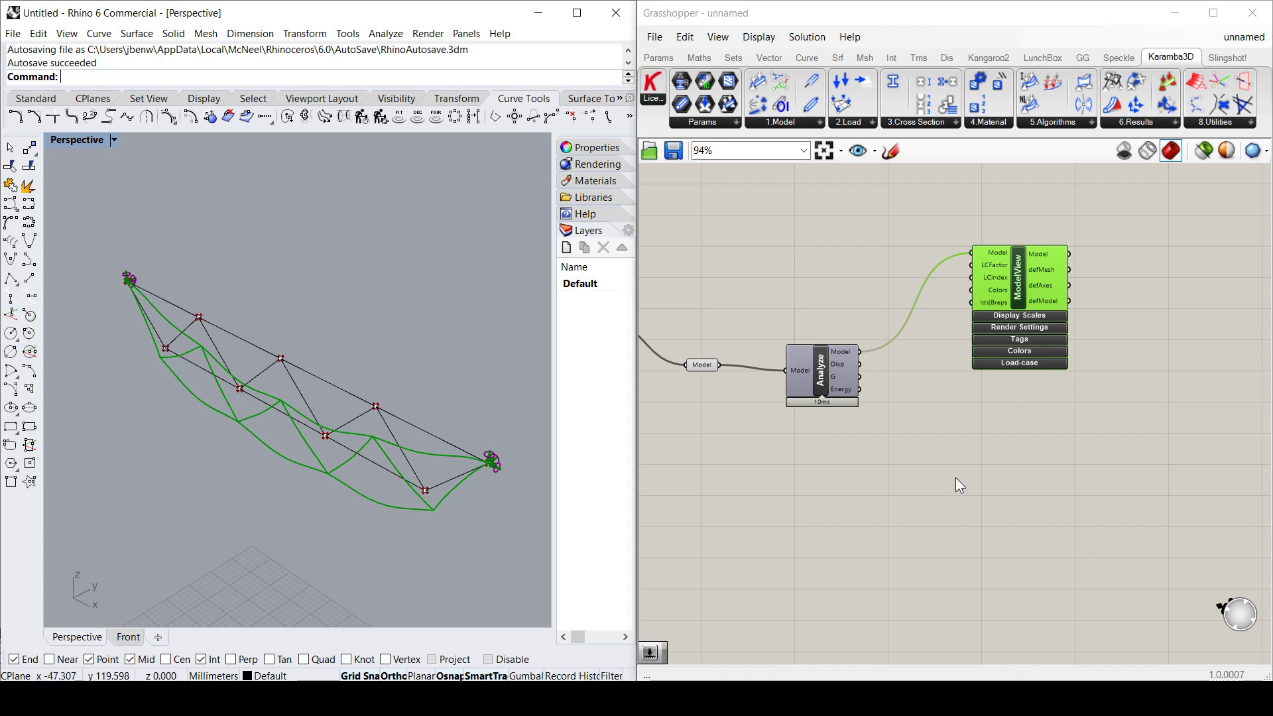
# - Expand ModelView's Display Scales (deformation 51.14) and inspect the deflected truss in Perspective
pyautogui.click(1044, 316)
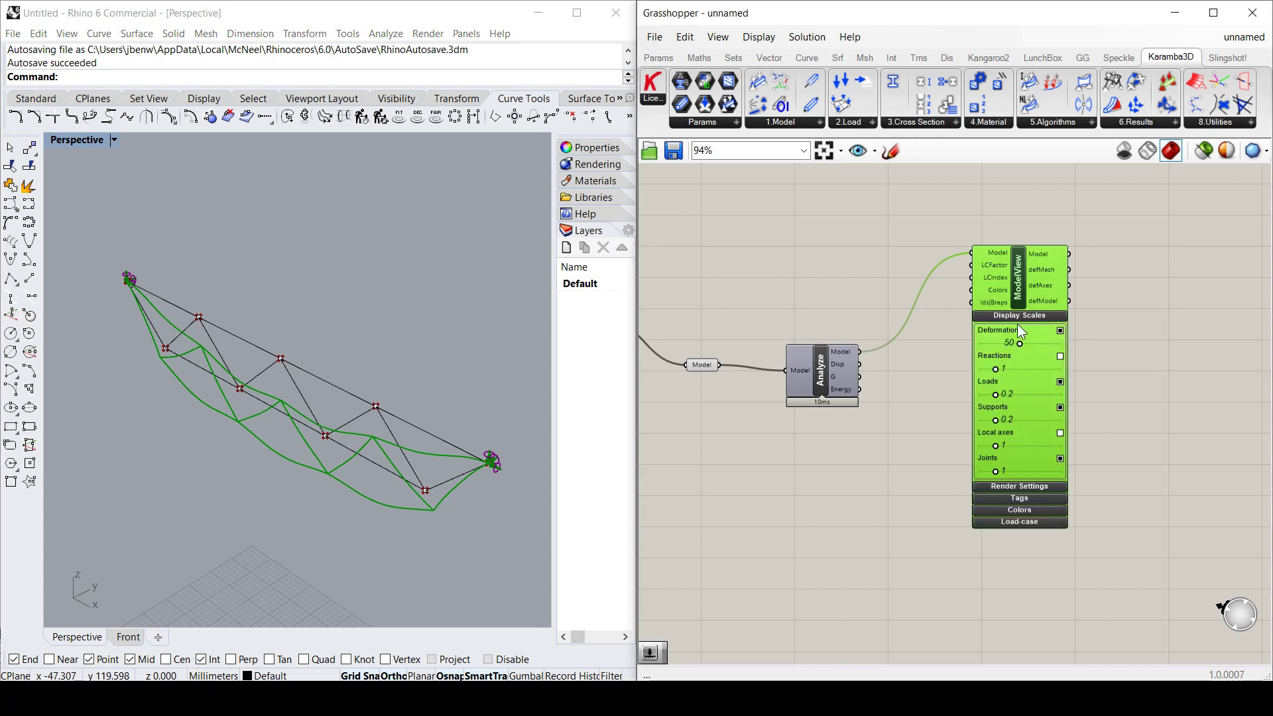
pyautogui.moveTo(1018, 340)
pyautogui.mouseDown()
pyautogui.moveTo(1053, 348)
pyautogui.moveTo(1028, 347)
pyautogui.mouseUp()
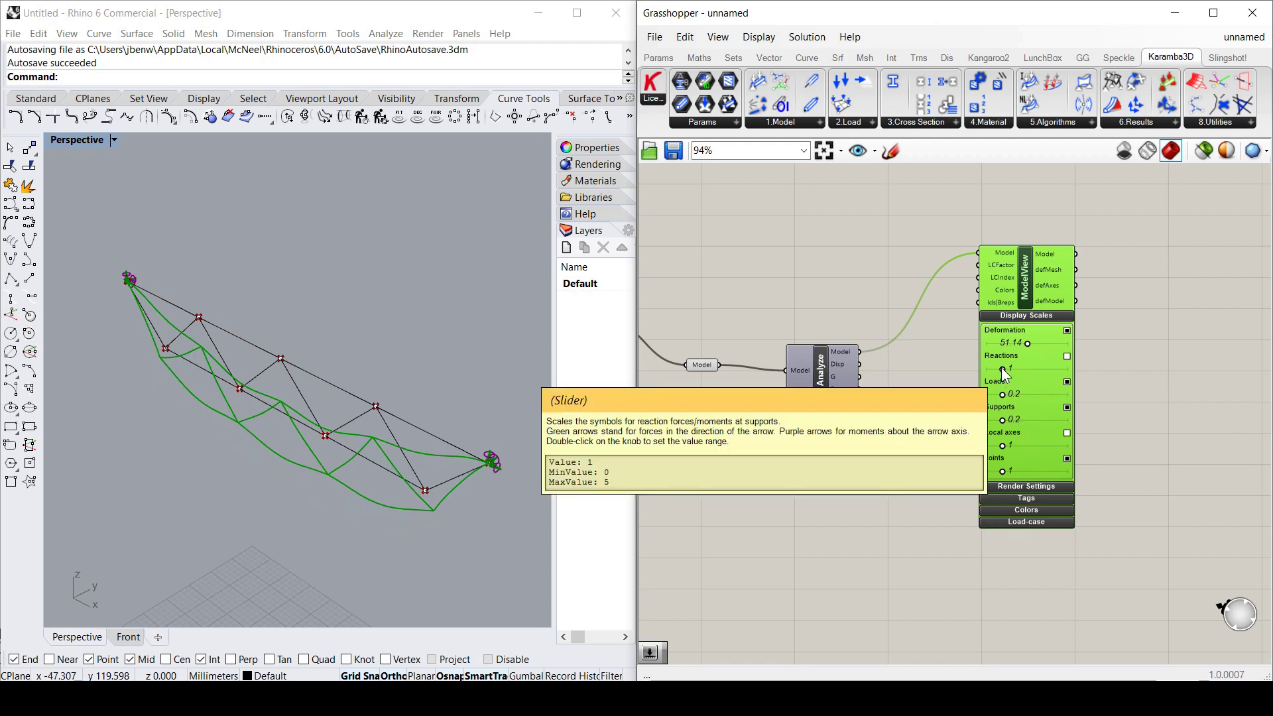
pyautogui.keyDown('shift'); pyautogui.moveTo(508, 452); pyautogui.dragTo(427, 471, button='right'); pyautogui.keyUp('shift')
pyautogui.scroll(5, 396, 470)
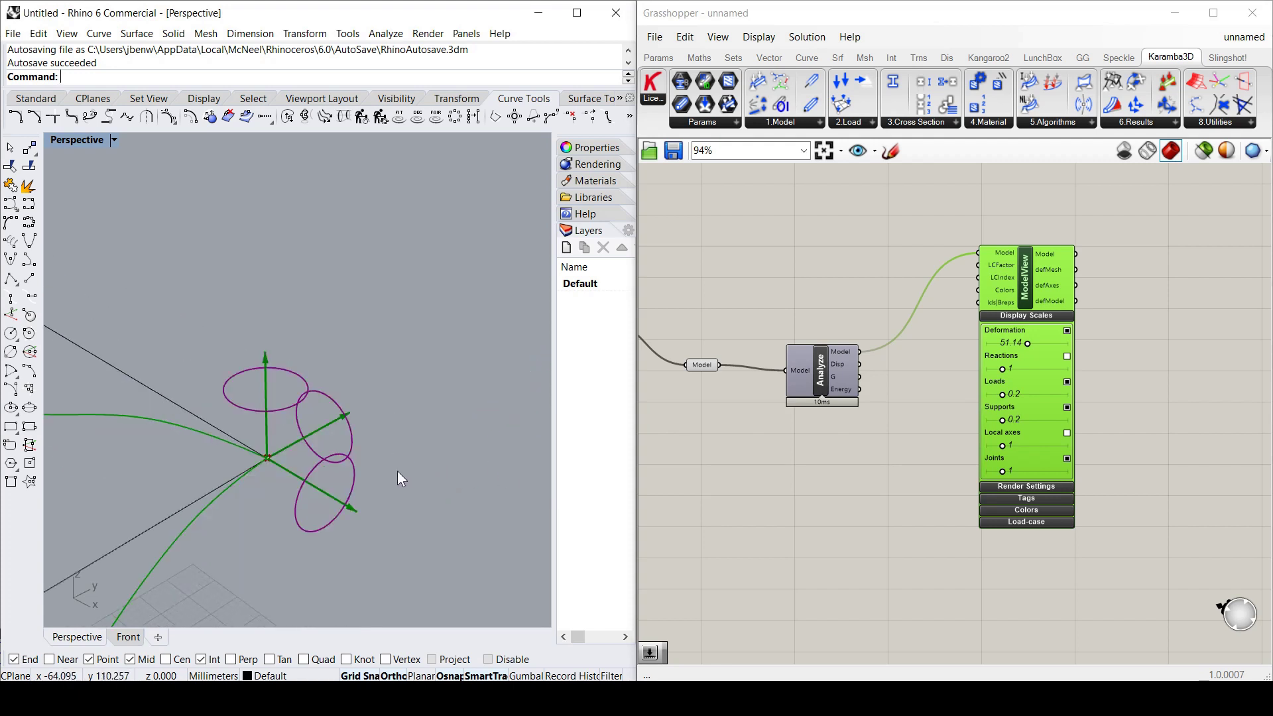
pyautogui.scroll(-8, 327, 440)
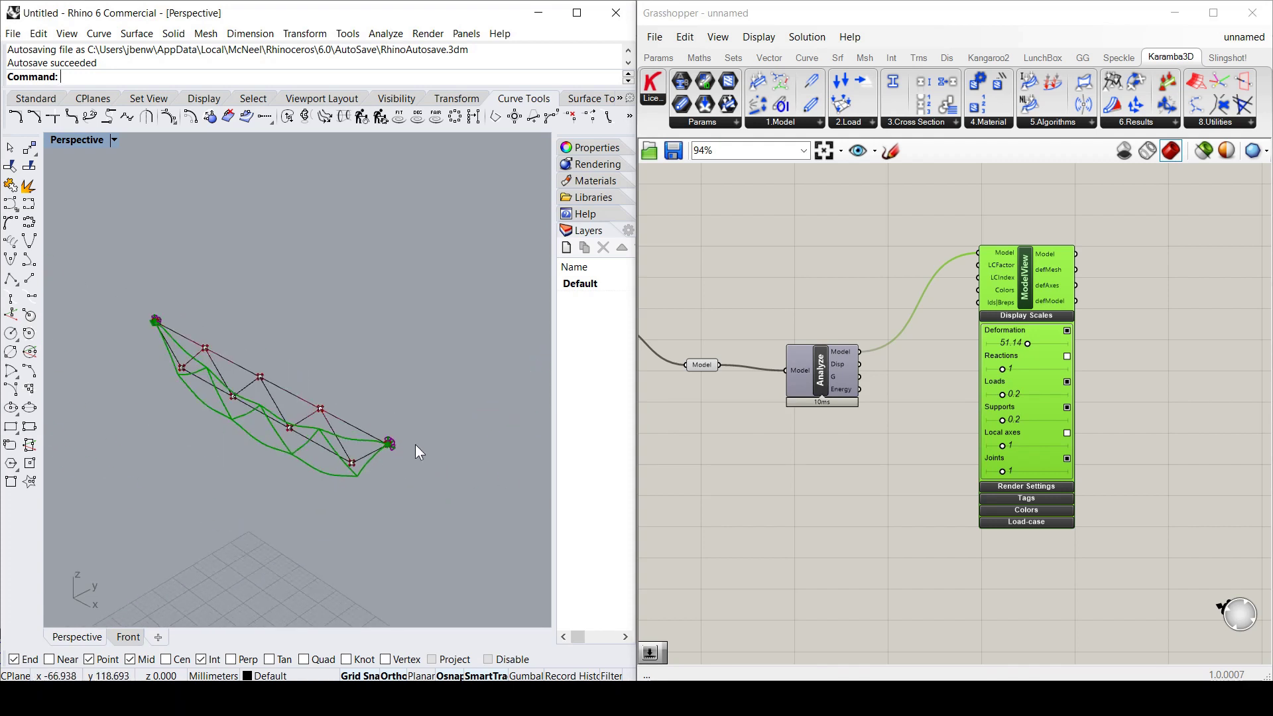
pyautogui.scroll(5, 300, 417)
pyautogui.scroll(-3, 299, 417)
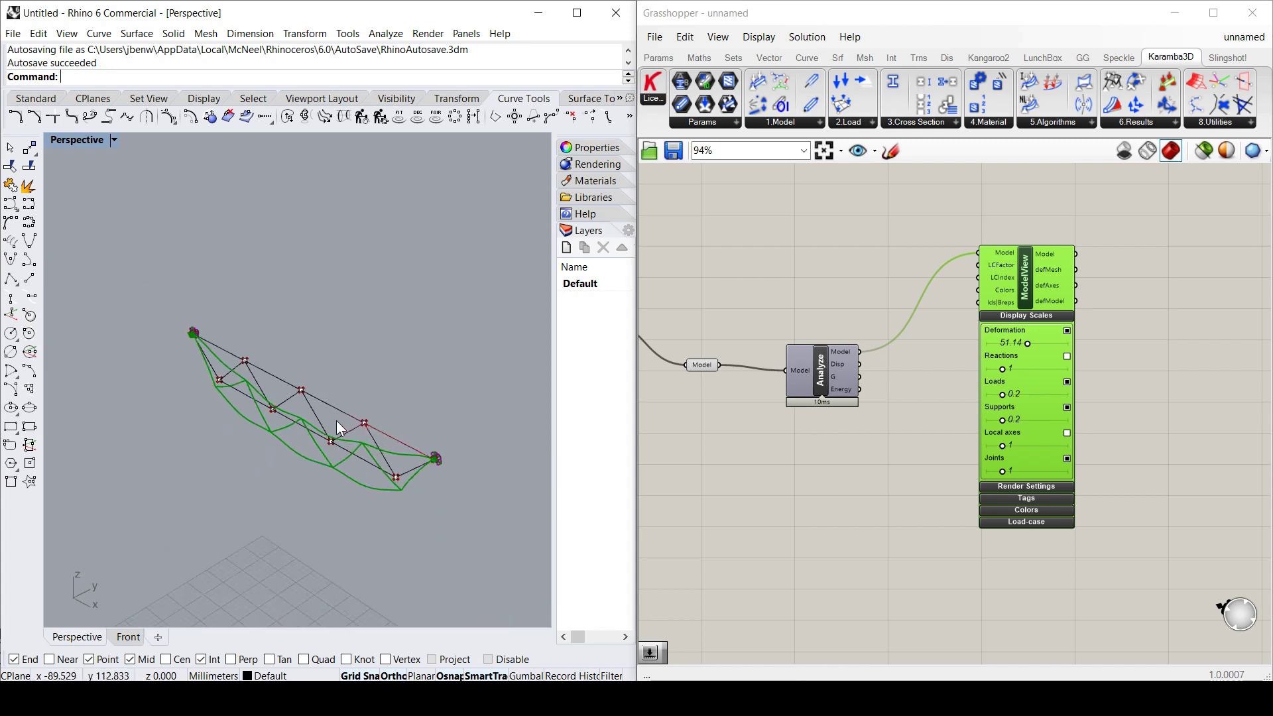
pyautogui.scroll(2, 337, 421)
pyautogui.click(922, 472)
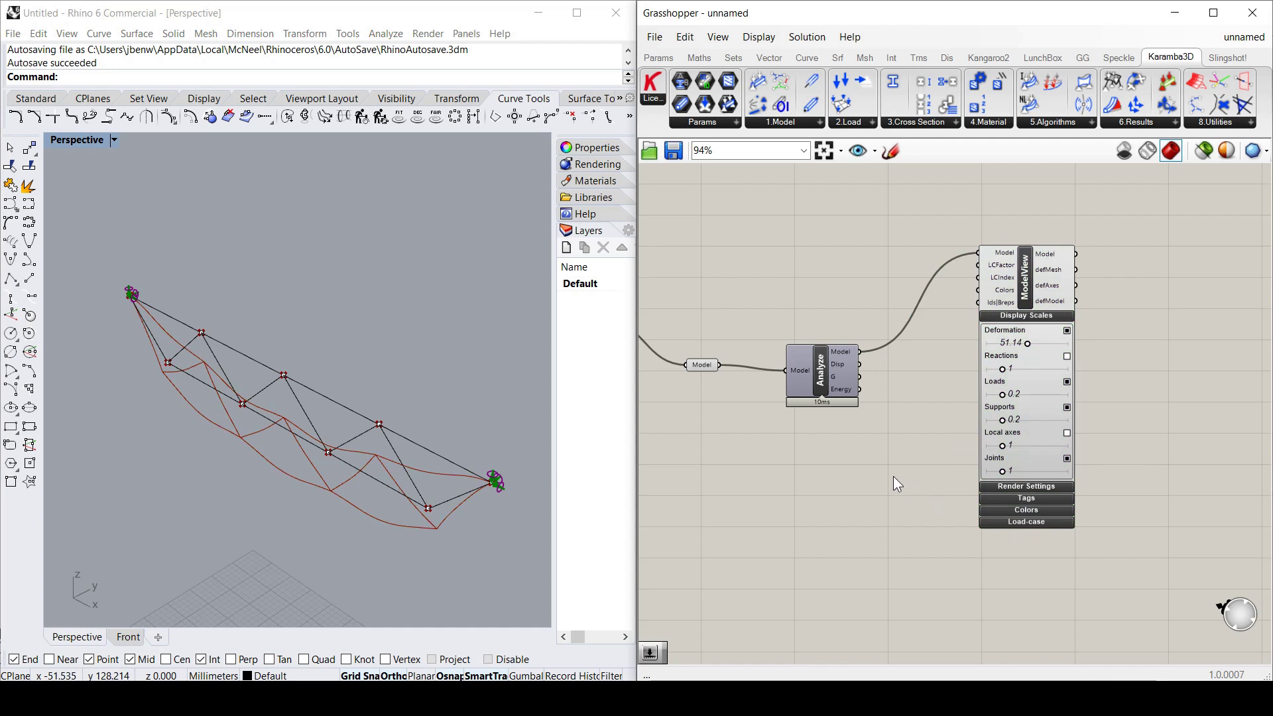
# - Place a Beam View component and feed it the analysed model
pyautogui.doubleClick(952, 272)
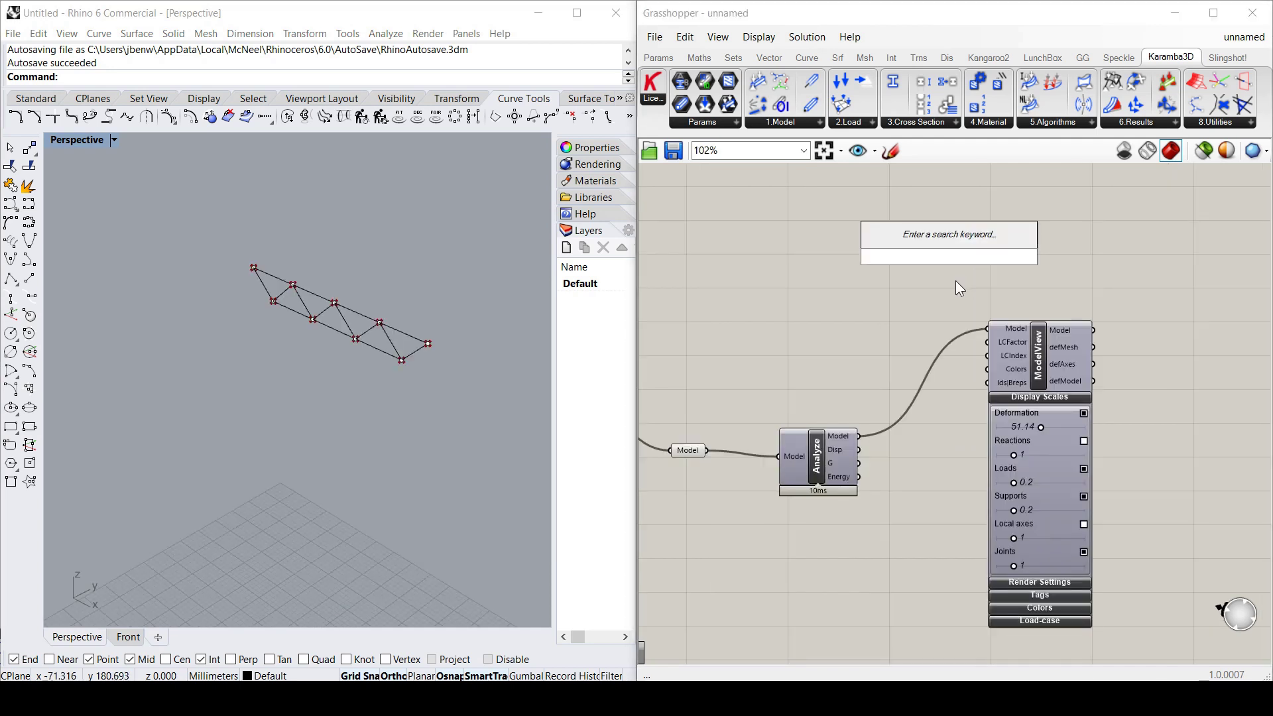
pyautogui.write('beam')
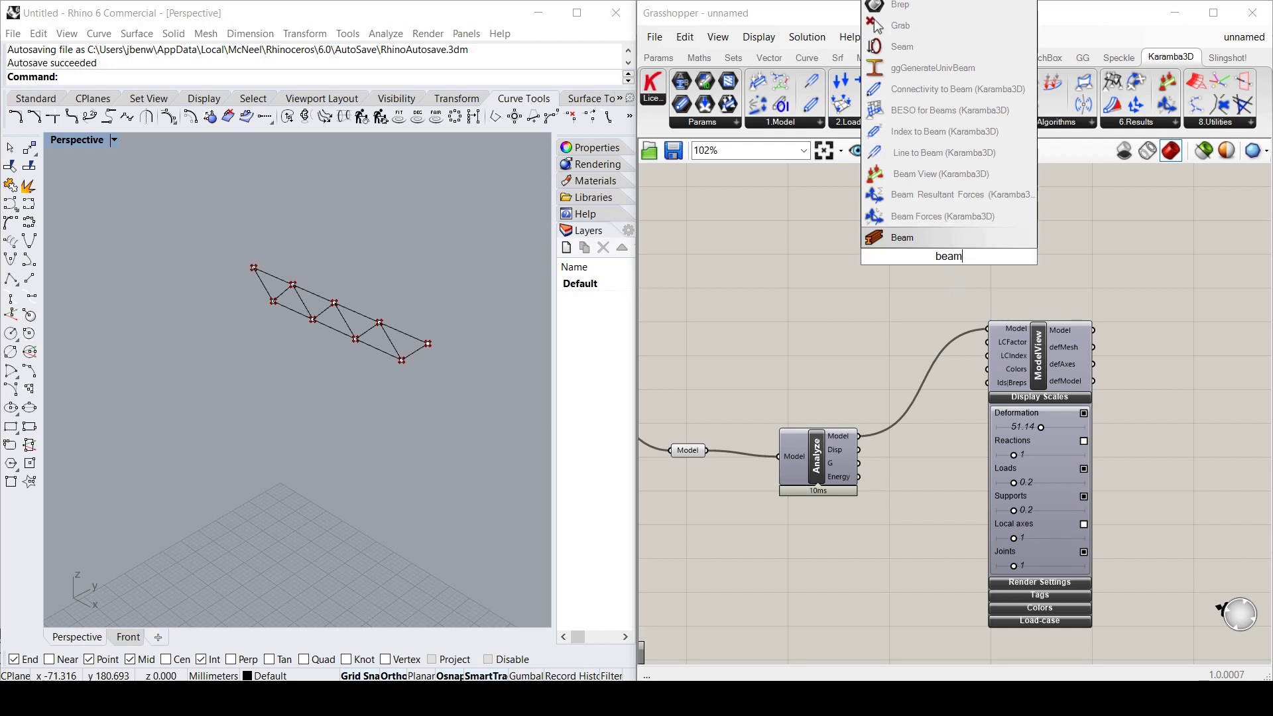
pyautogui.click(942, 174)
pyautogui.moveTo(953, 232); pyautogui.dragTo(1140, 252)
pyautogui.moveTo(1051, 269); pyautogui.dragTo(1119, 257)
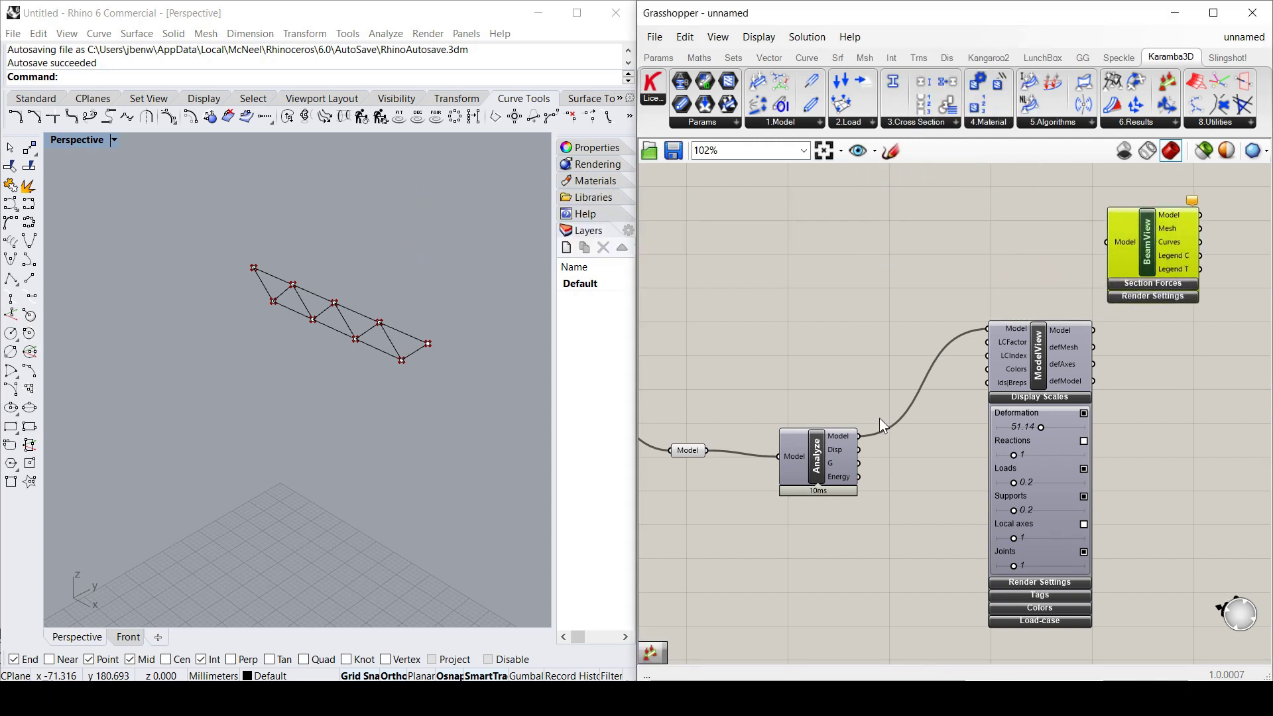
pyautogui.moveTo(862, 438); pyautogui.dragTo(1156, 258)
# - Orbit and zoom the Perspective view to inspect the truss rendered as solid beams
pyautogui.scroll(6, 394, 345)
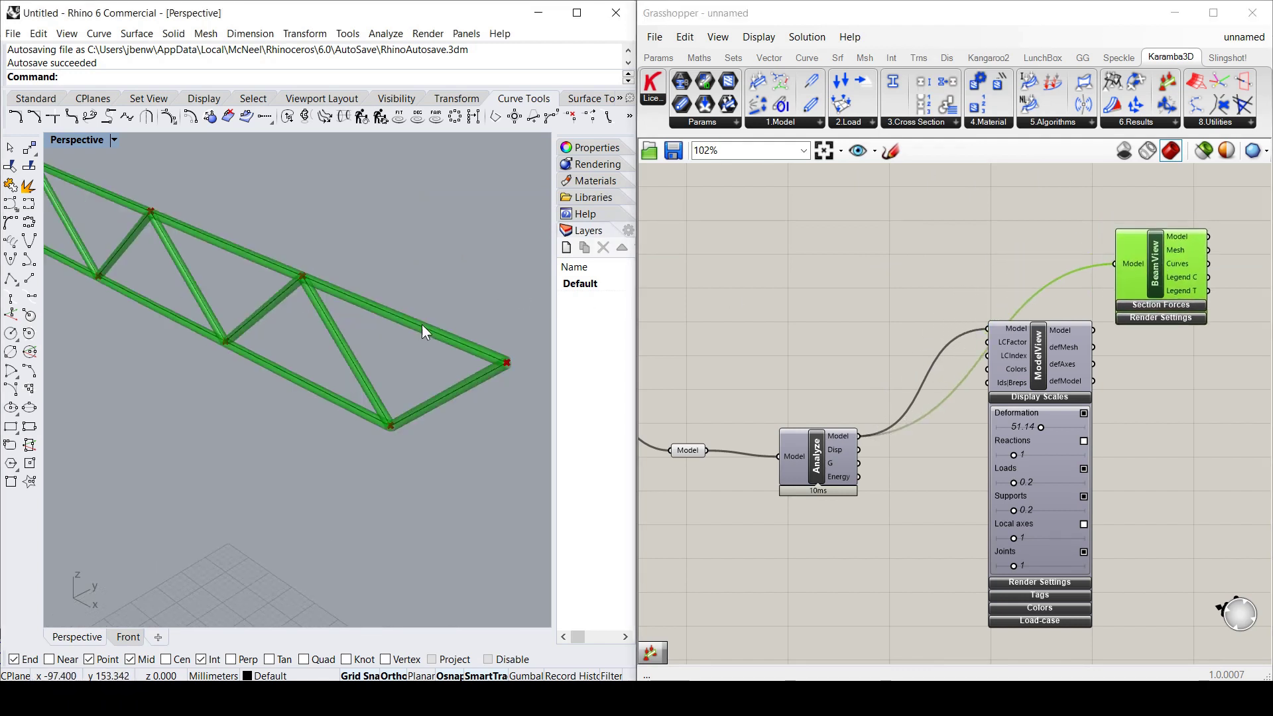
pyautogui.scroll(-5, 491, 362)
pyautogui.scroll(2, 499, 369)
pyautogui.moveTo(484, 369)
pyautogui.mouseDown(button='right')
pyautogui.moveTo(471, 360)
pyautogui.moveTo(489, 378)
pyautogui.moveTo(475, 367)
pyautogui.mouseUp(button='right')
pyautogui.scroll(-3, 475, 367)
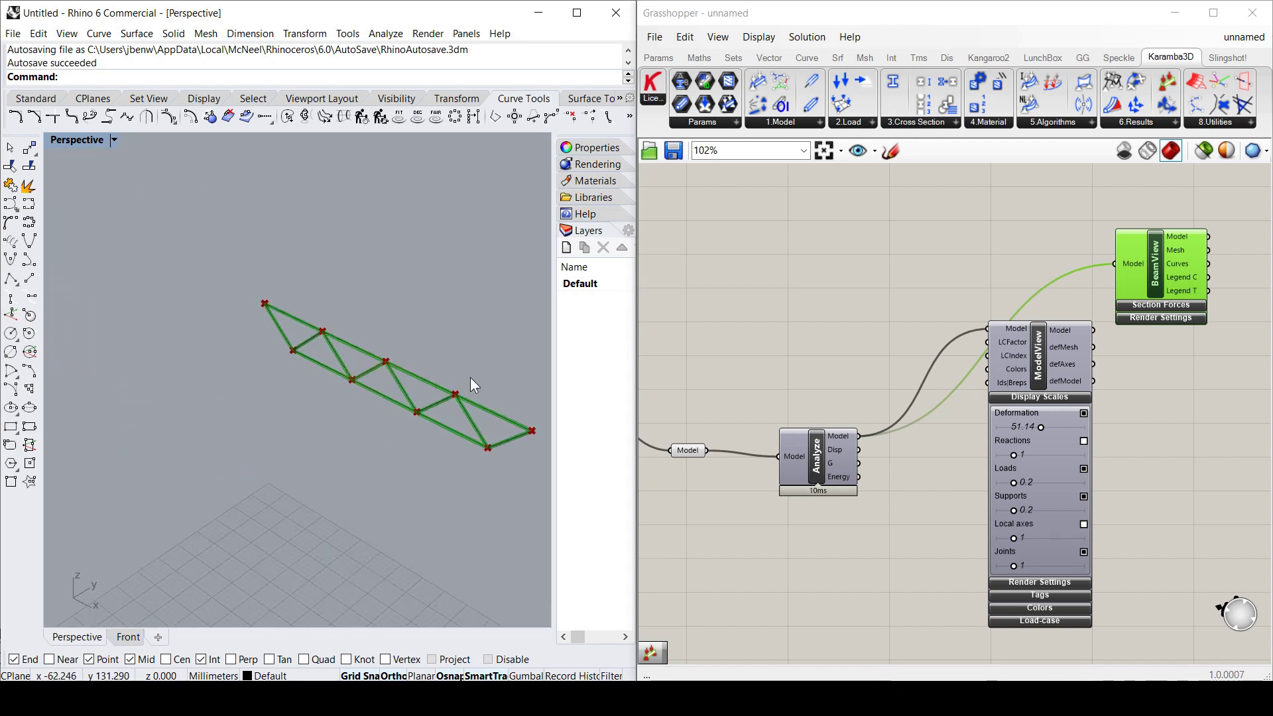
pyautogui.scroll(2, 470, 377)
pyautogui.scroll(-3, 398, 351)
pyautogui.scroll(2, 407, 348)
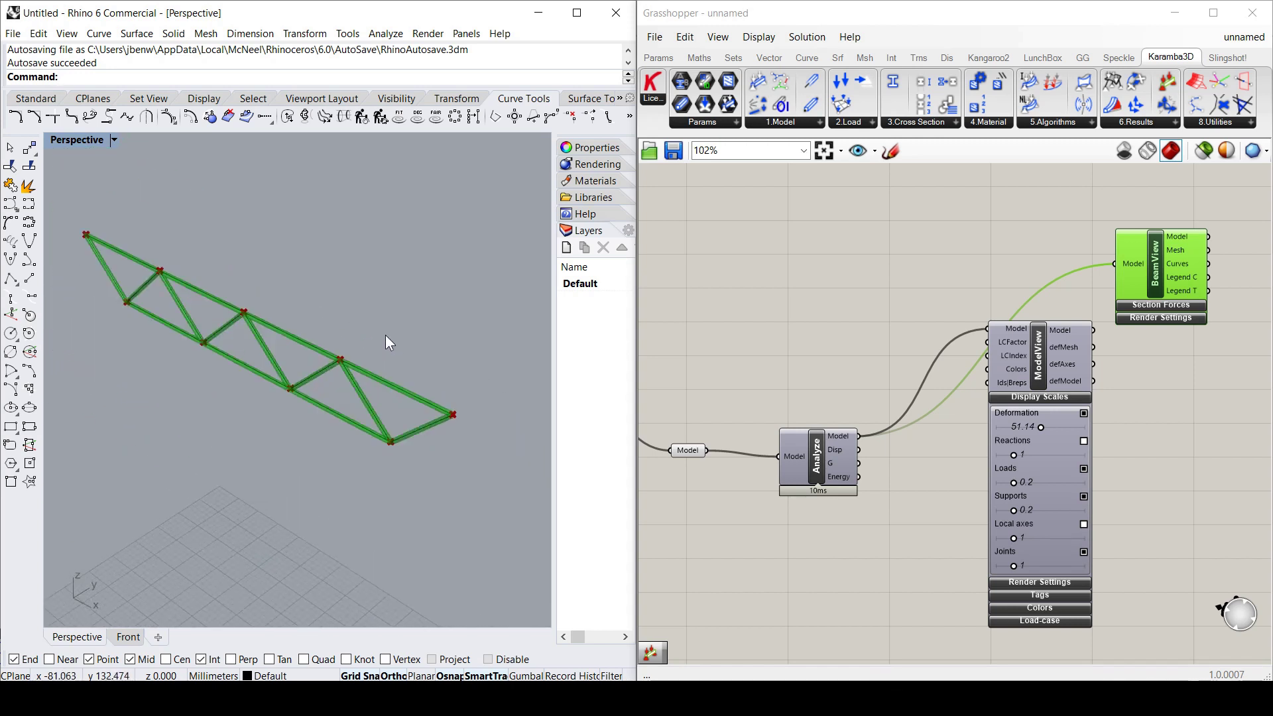
pyautogui.click(1170, 375)
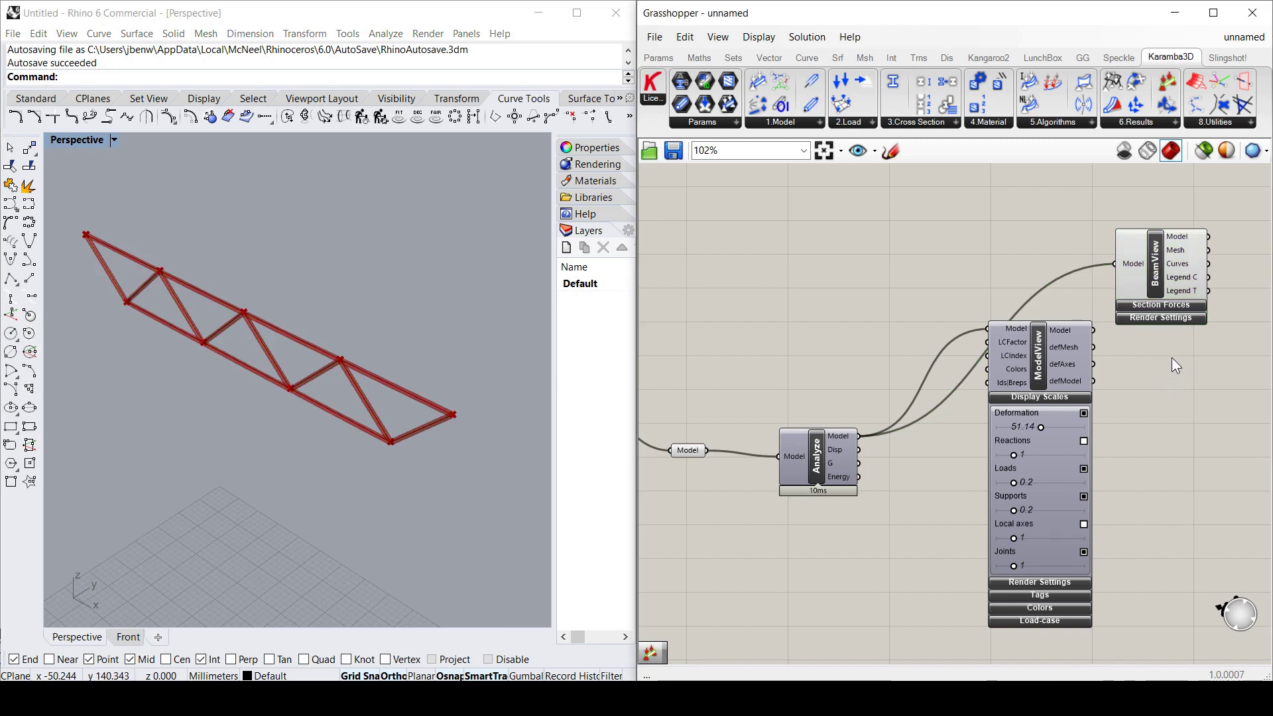
# - Expand Beam View's Render Settings and choose Axial Stress to colour the truss members
pyautogui.click(1175, 319)
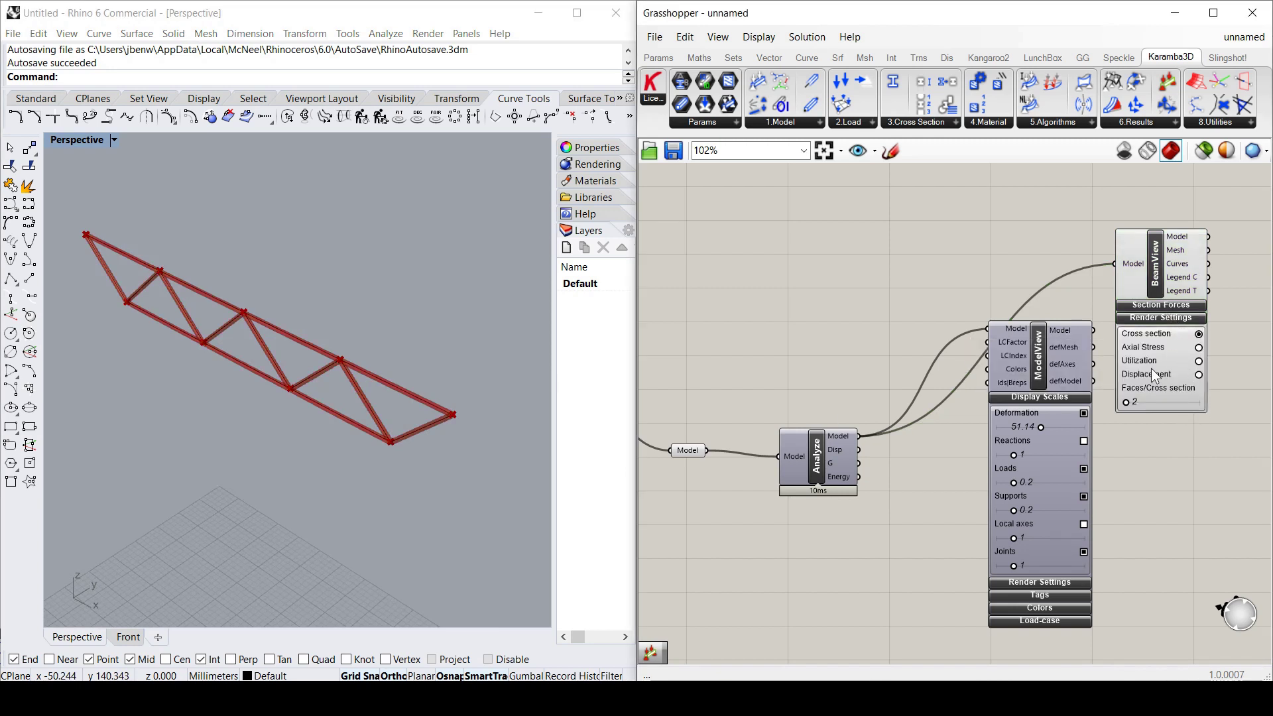
pyautogui.click(379, 312)
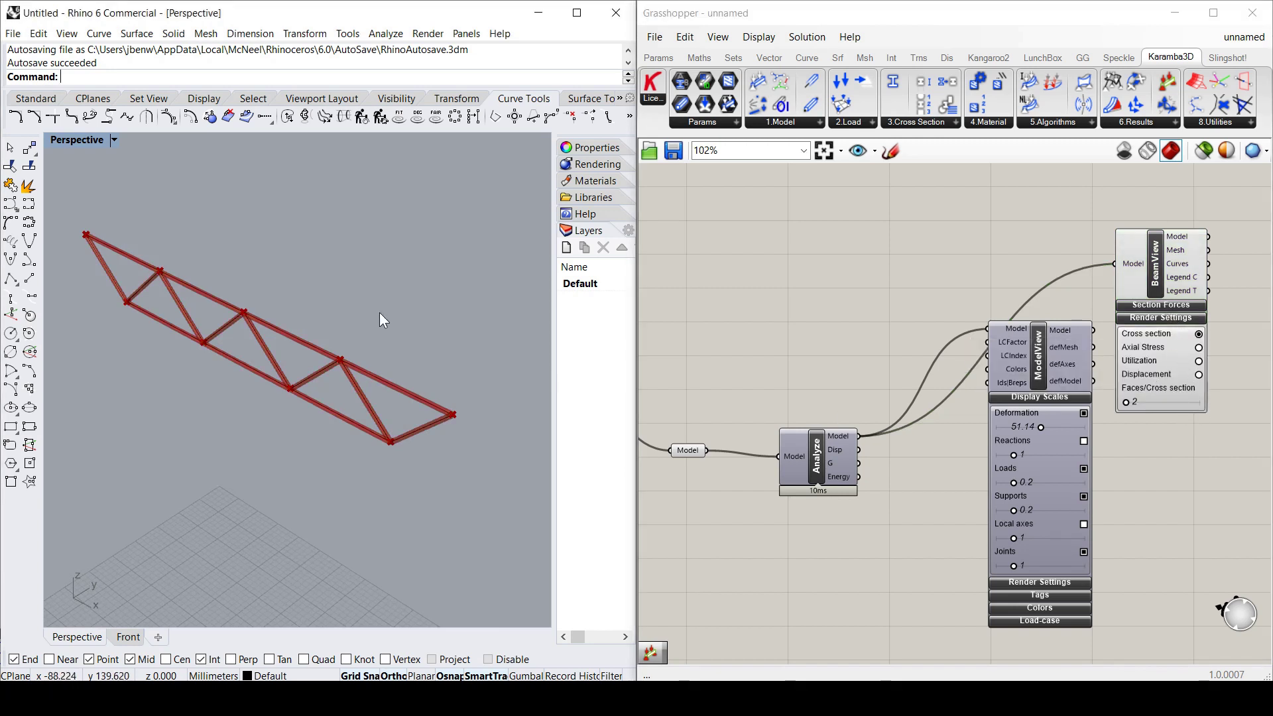
pyautogui.click(1200, 348)
pyautogui.click(347, 355)
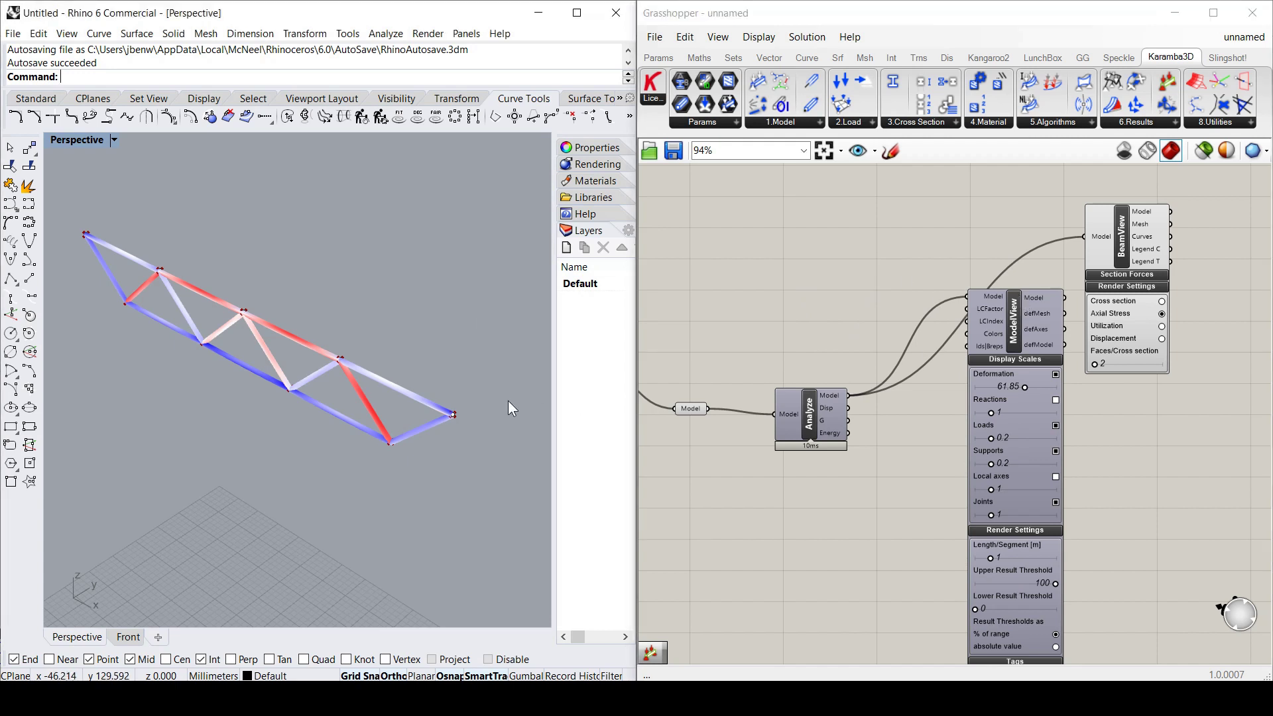
# - Wire ModelView's Model output into BeamView's Model input and move ModelView up and left
pyautogui.click(825, 406)
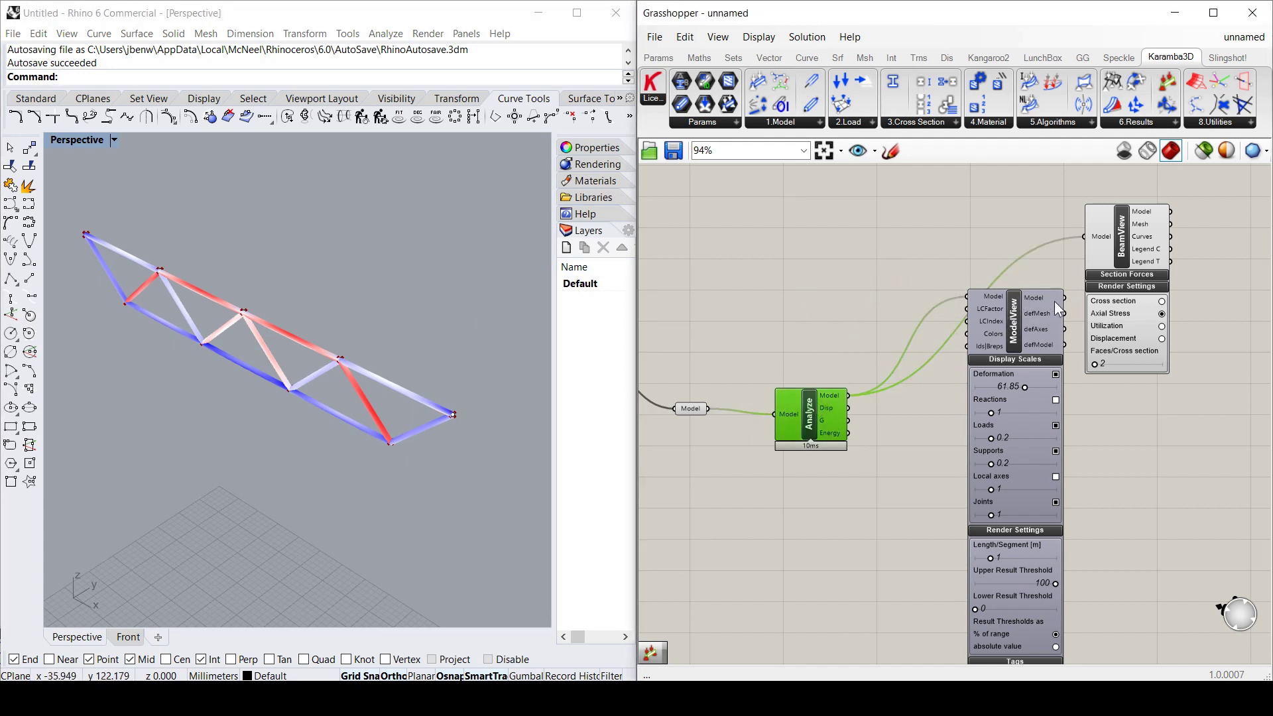
pyautogui.moveTo(1069, 304); pyautogui.dragTo(1085, 240)
pyautogui.moveTo(1084, 237); pyautogui.dragTo(1084, 237)
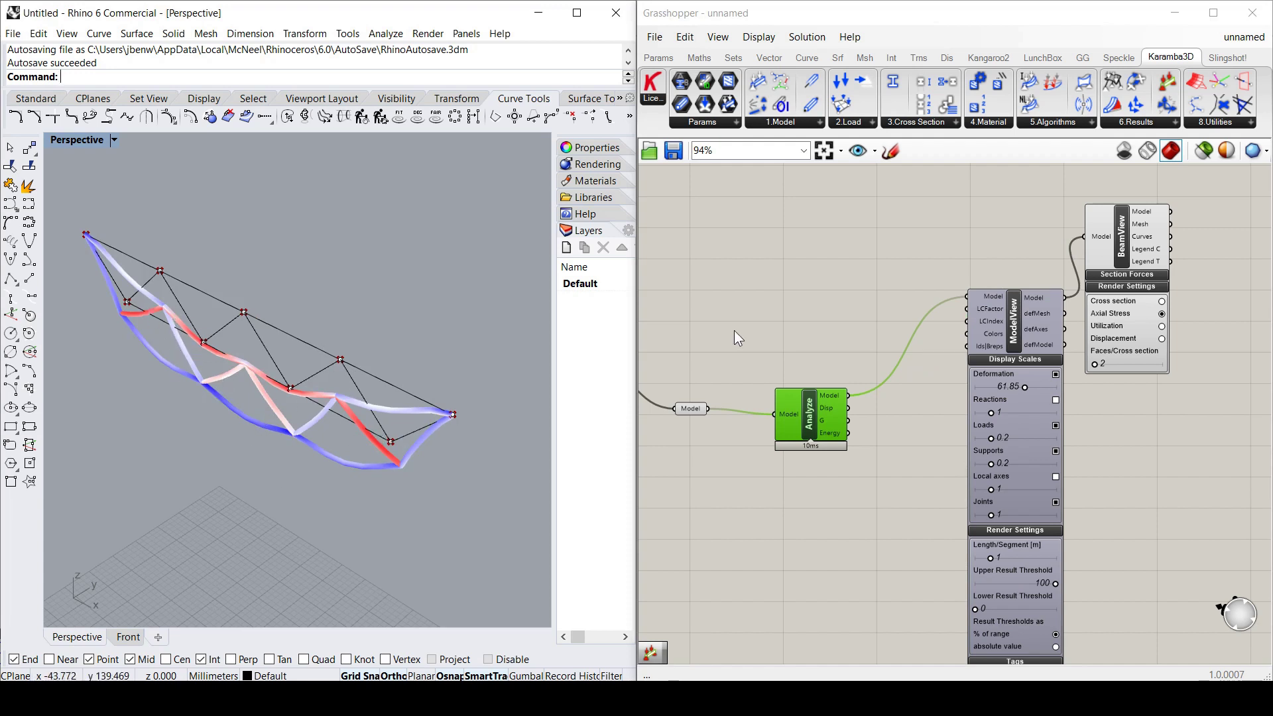
pyautogui.moveTo(1013, 316); pyautogui.dragTo(977, 296)
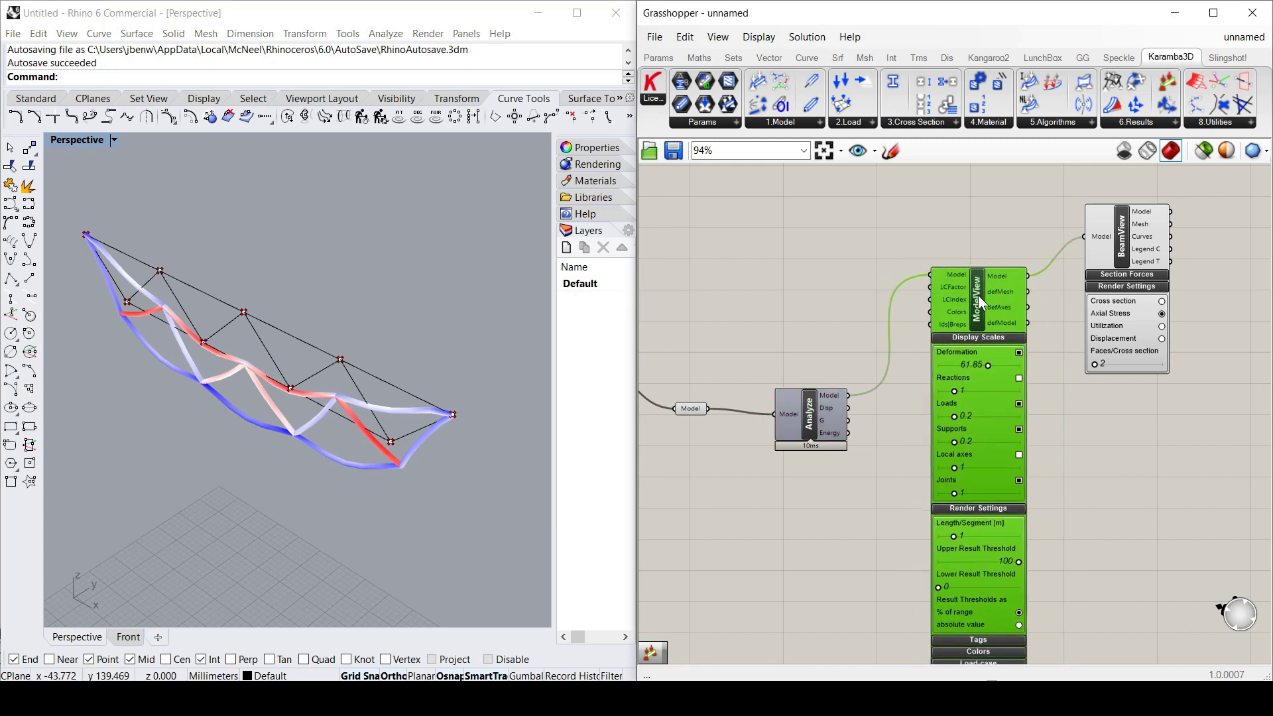
pyautogui.click(750, 299)
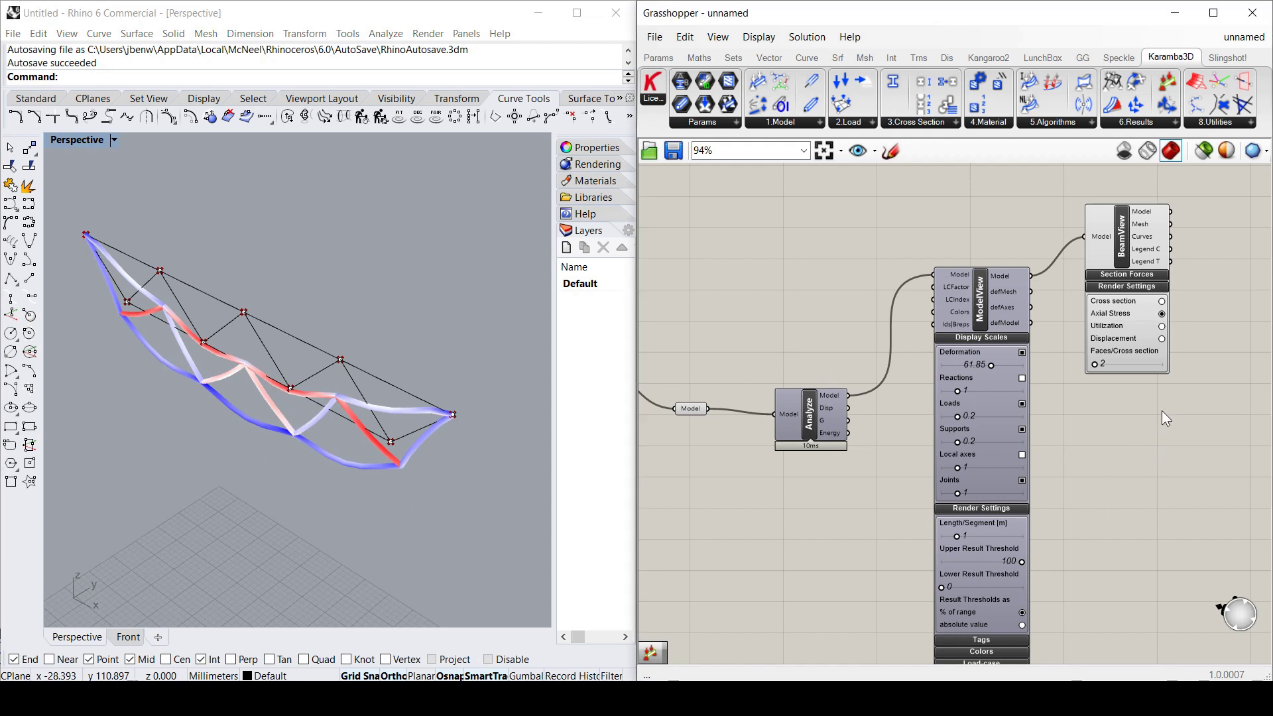
# - Keep Beam View's render option on Axial Stress so the deflected members show red and blue
pyautogui.click(1162, 327)
pyautogui.click(1164, 336)
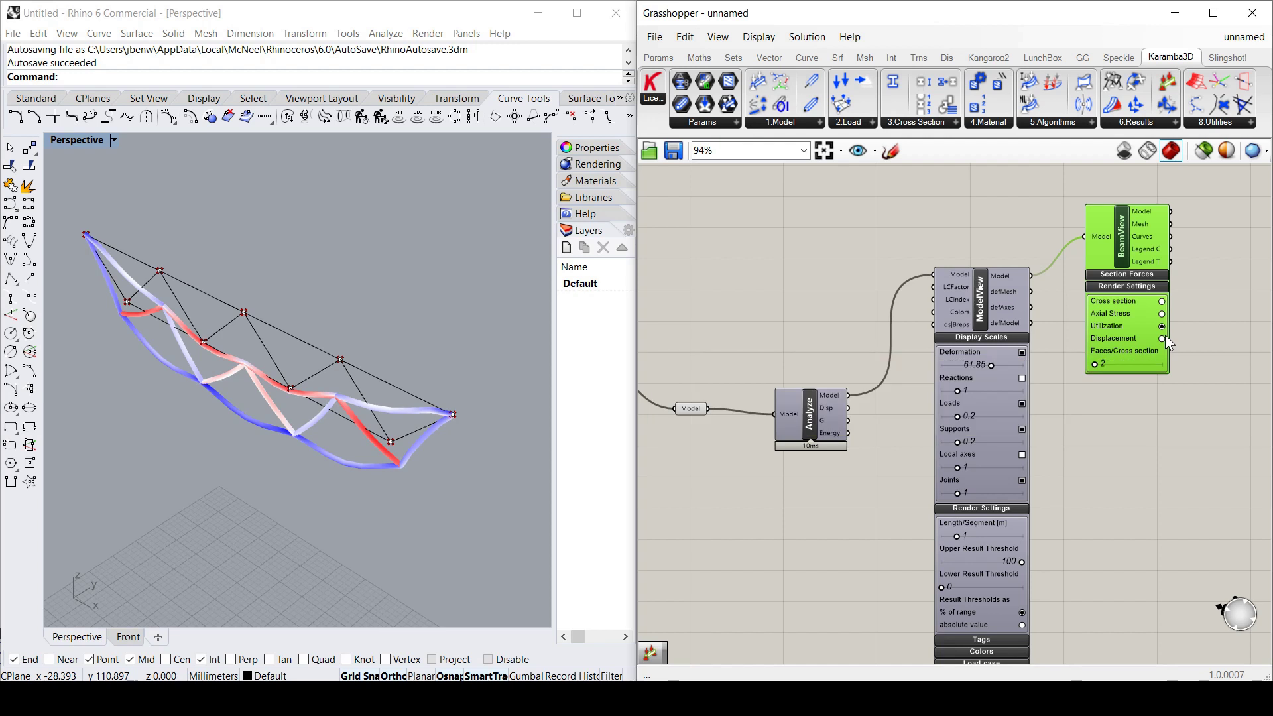
pyautogui.click(1201, 315)
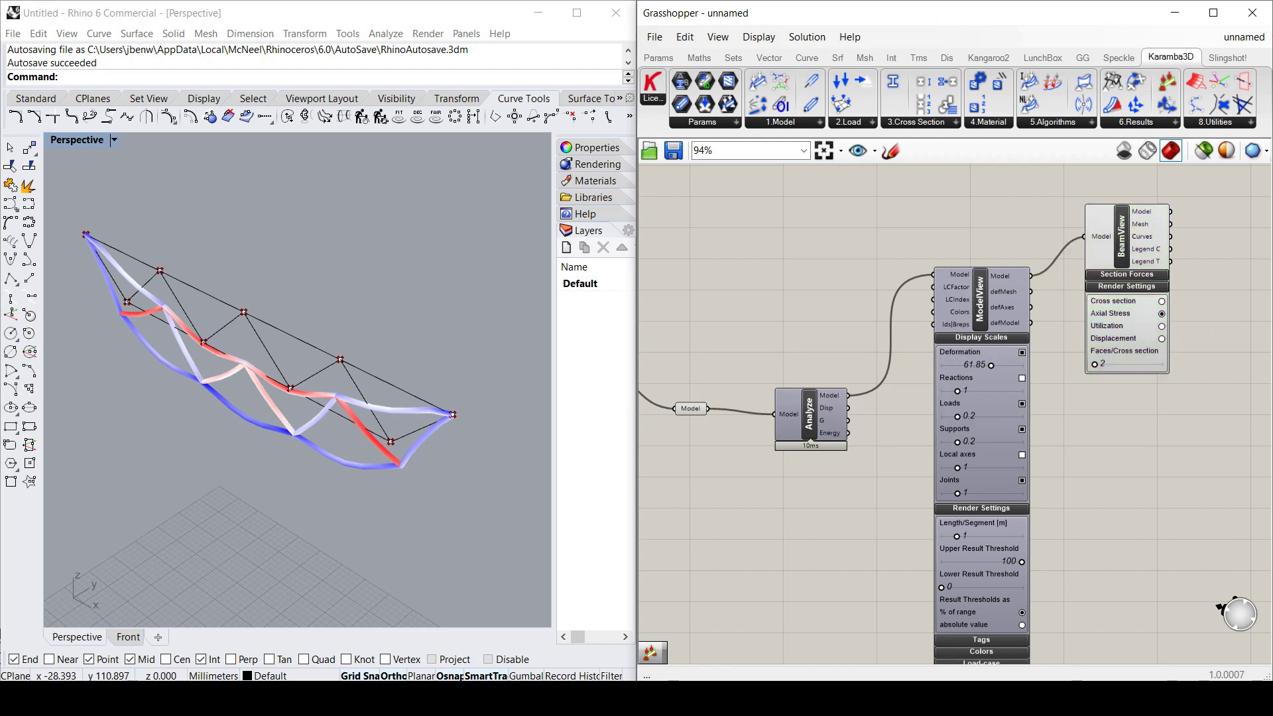
pyautogui.scroll(-1, 1222, 442)
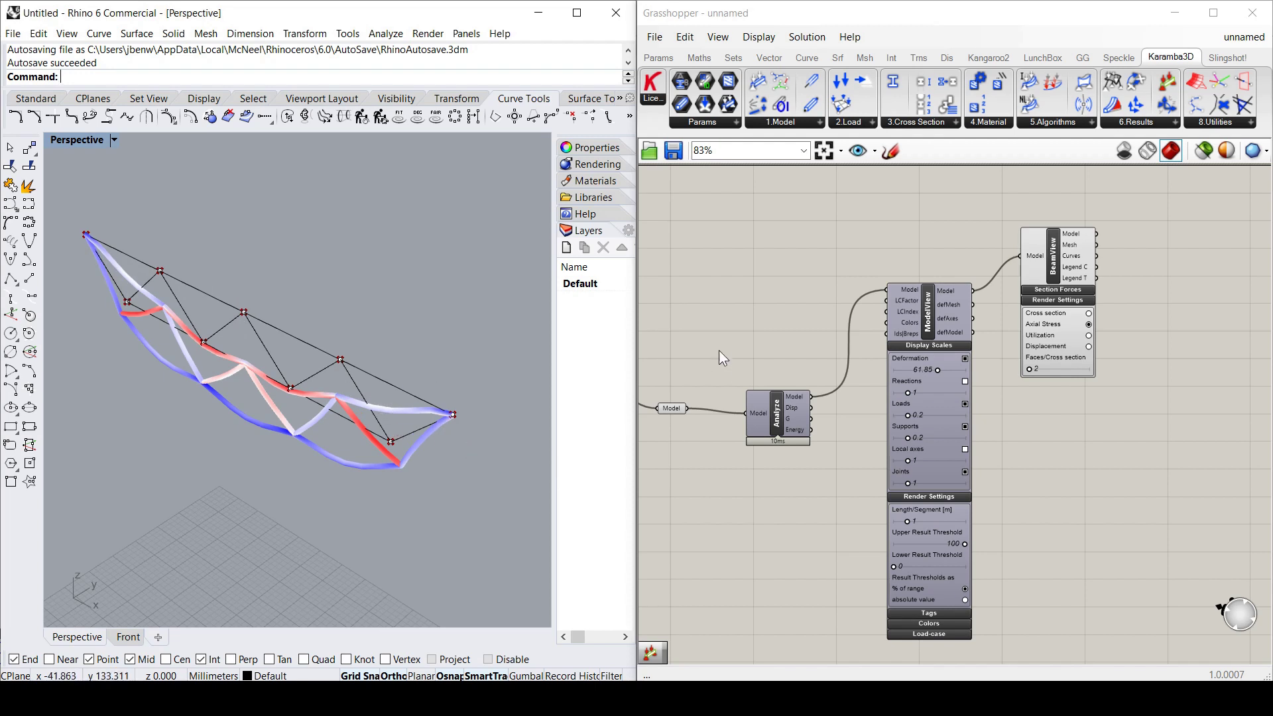
pyautogui.scroll(-2, 719, 350)
pyautogui.scroll(4, 759, 445)
pyautogui.scroll(-3, 926, 483)
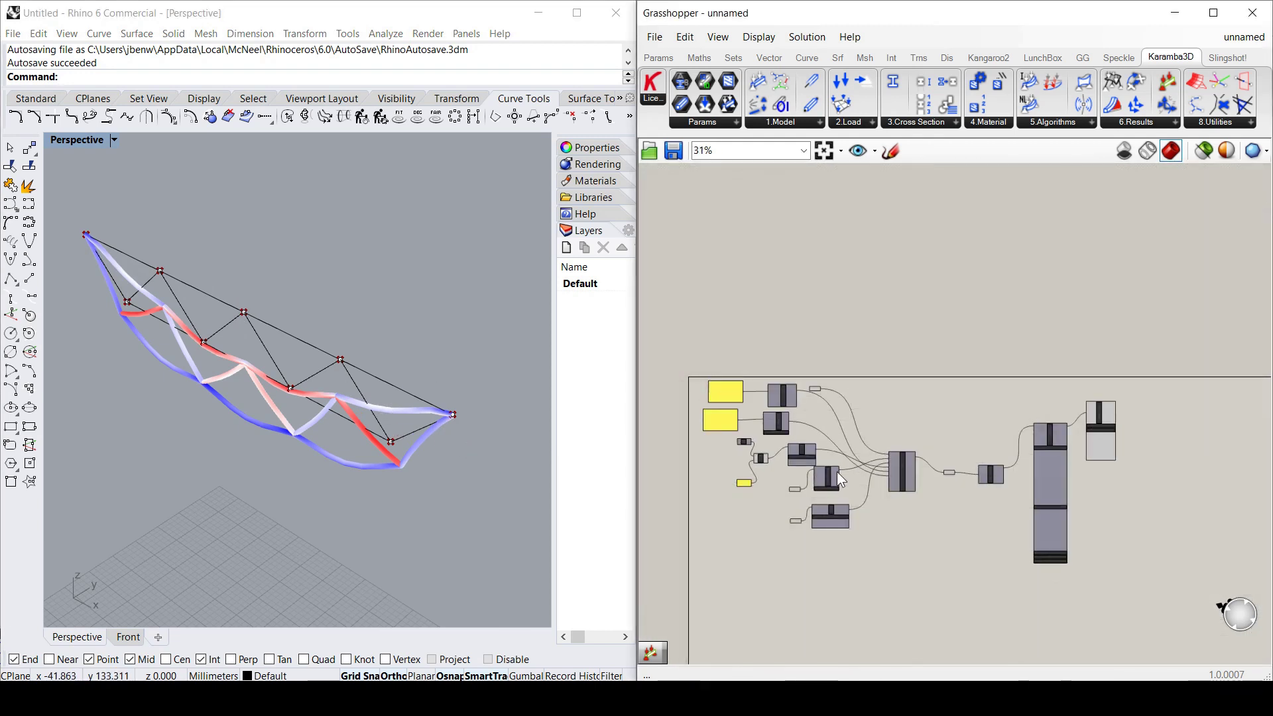
pyautogui.scroll(3, 837, 472)
pyautogui.click(1010, 457)
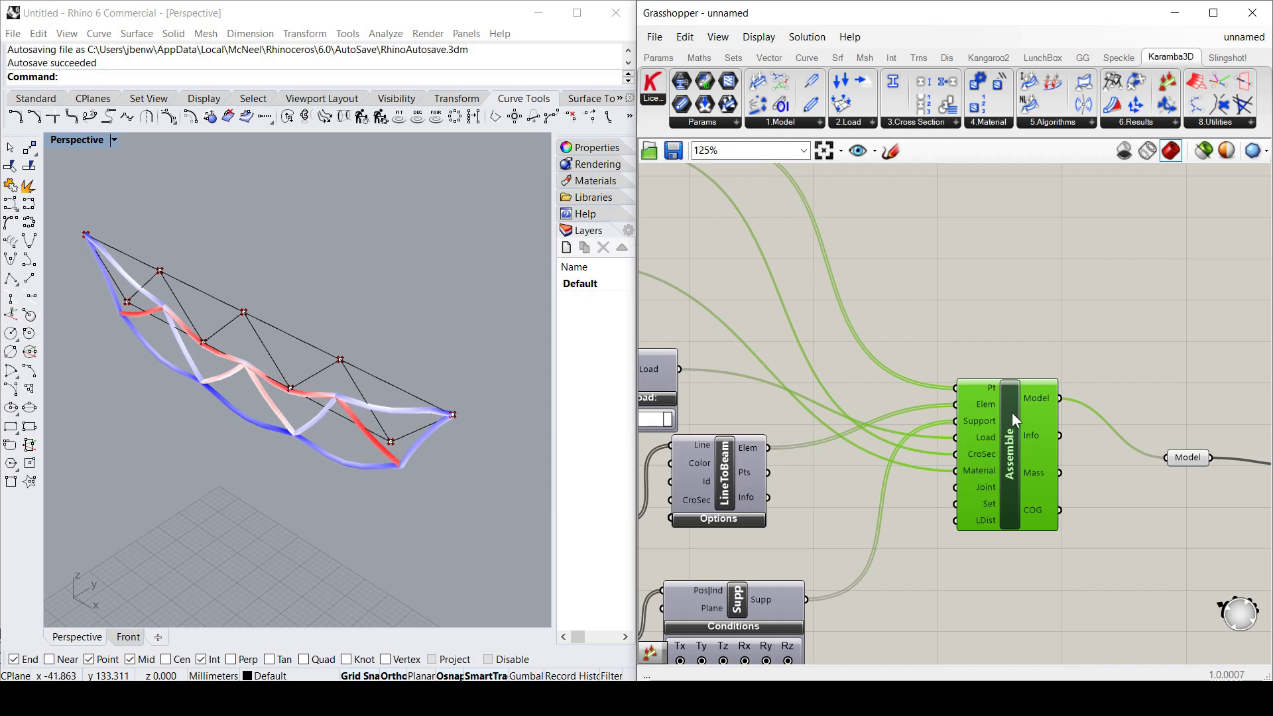
pyautogui.scroll(-3, 1012, 412)
pyautogui.scroll(3, 1032, 468)
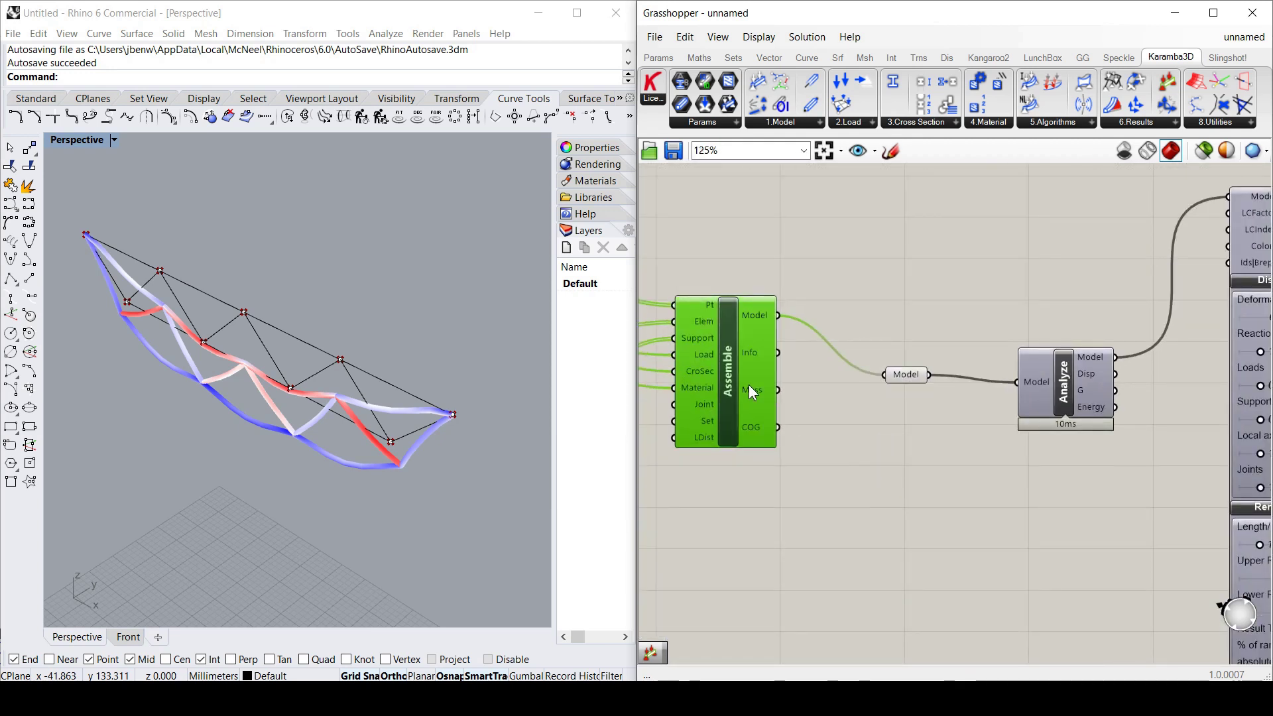
pyautogui.scroll(-2, 750, 385)
pyautogui.scroll(-3, 928, 378)
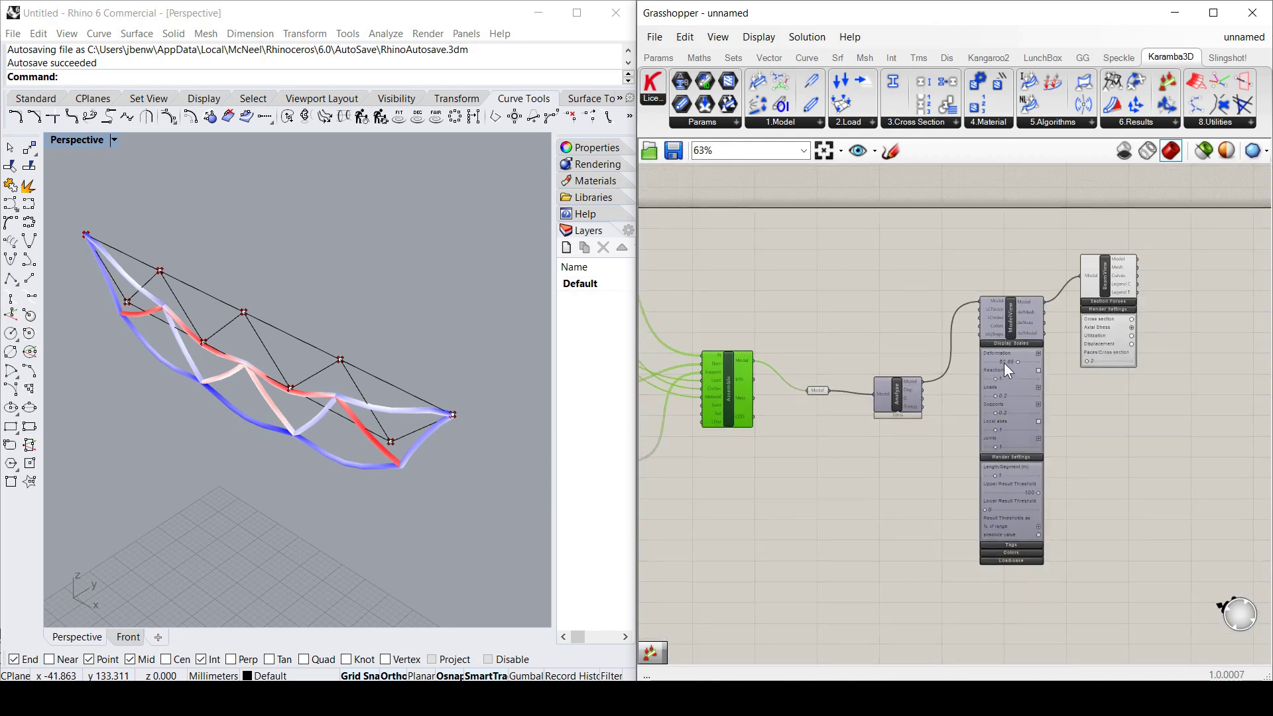
pyautogui.scroll(3, 1031, 383)
pyautogui.scroll(-2, 862, 411)
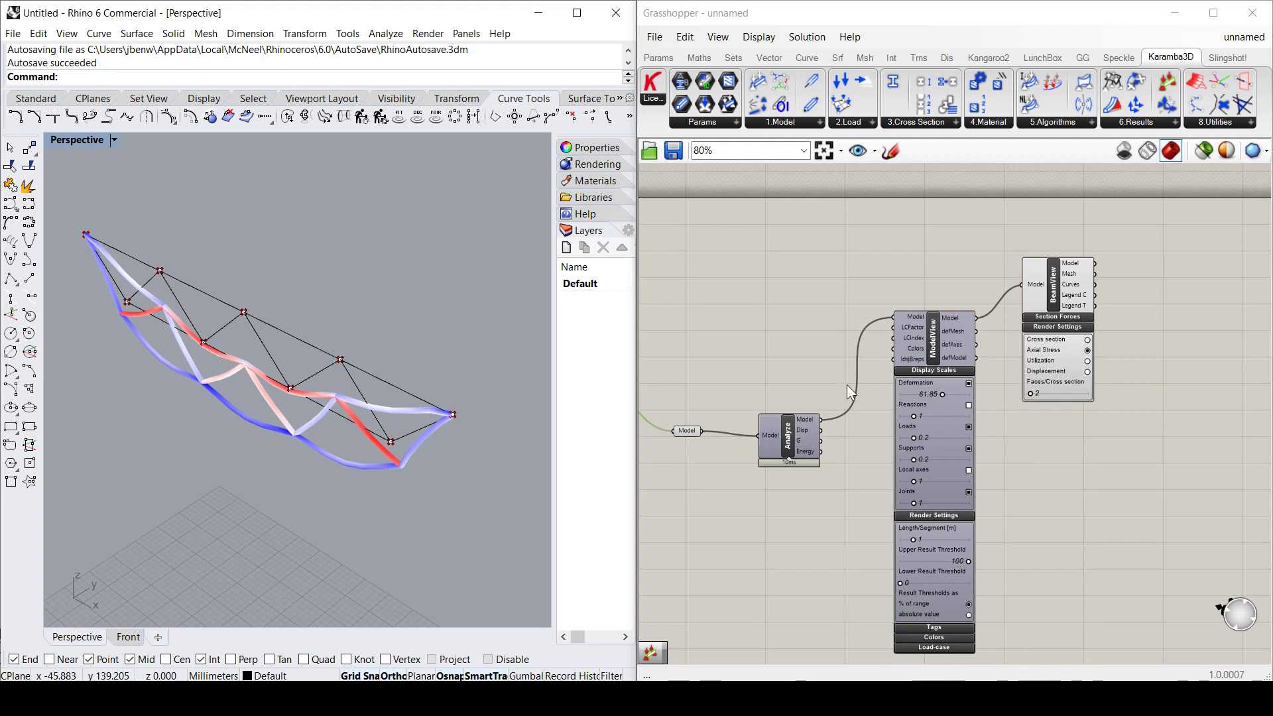
pyautogui.scroll(1, 789, 357)
pyautogui.scroll(-1, 797, 356)
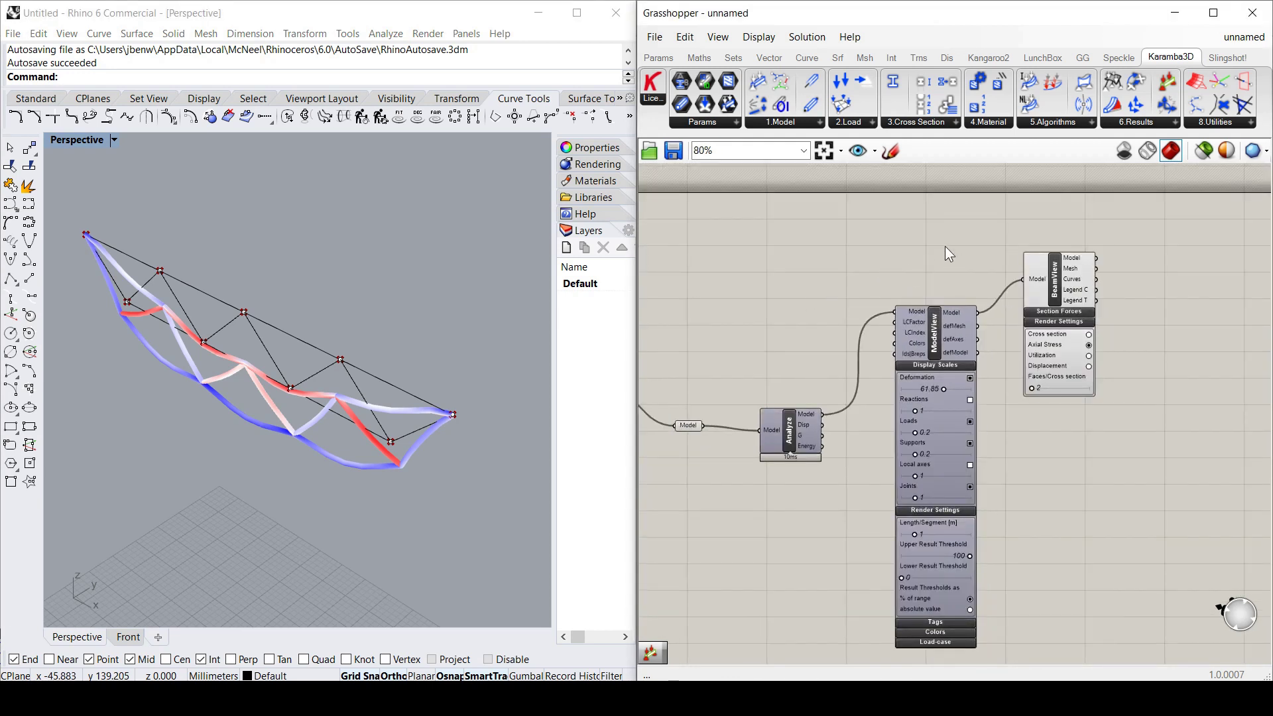
pyautogui.moveTo(1055, 276); pyautogui.dragTo(1060, 278)
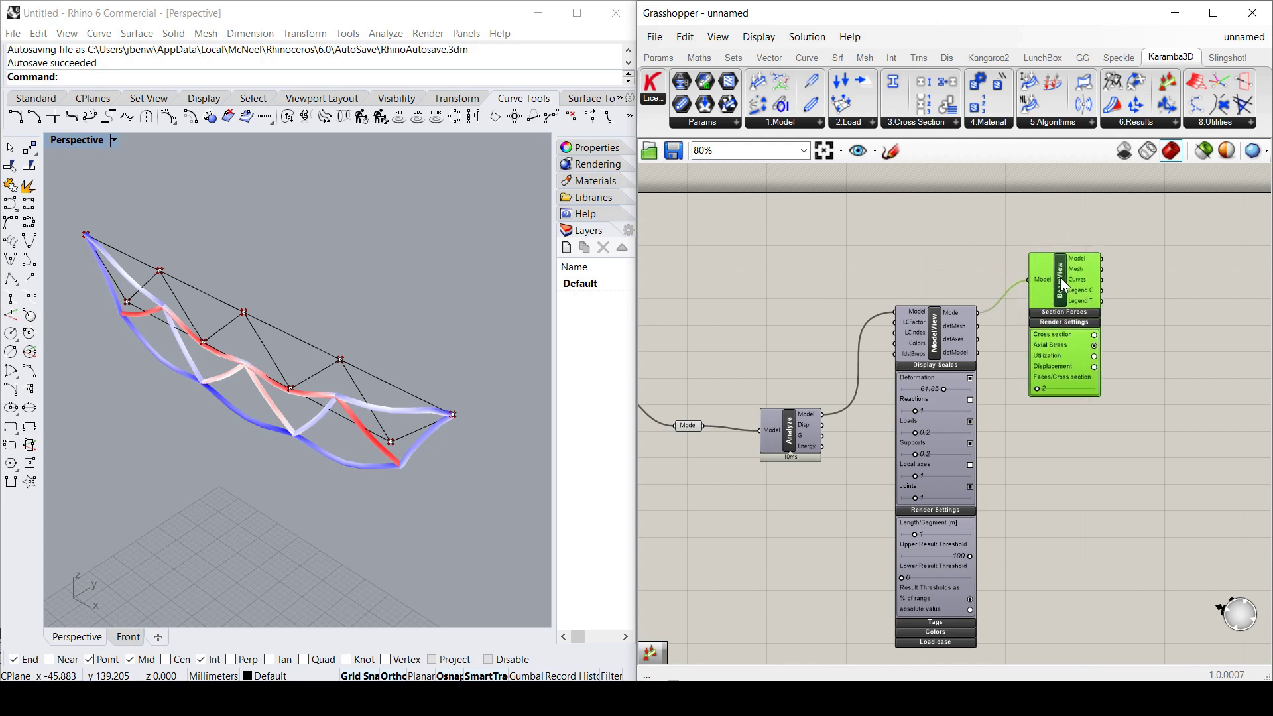
pyautogui.click(835, 281)
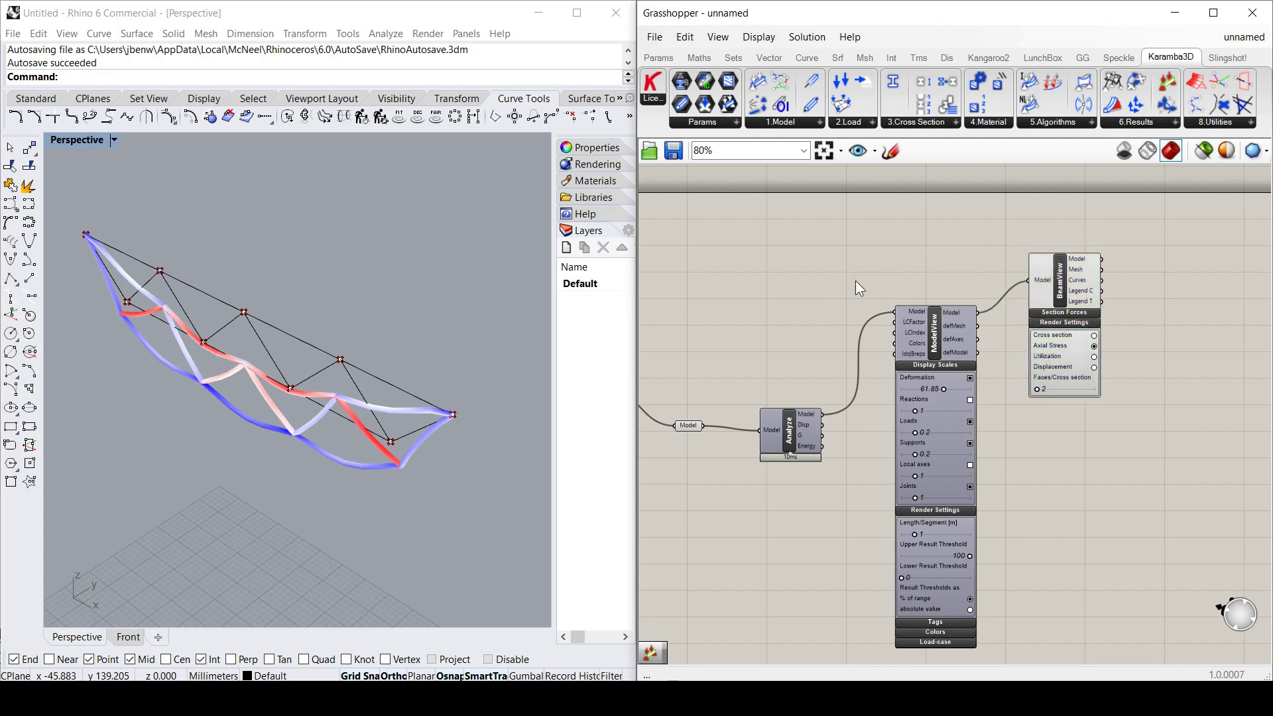